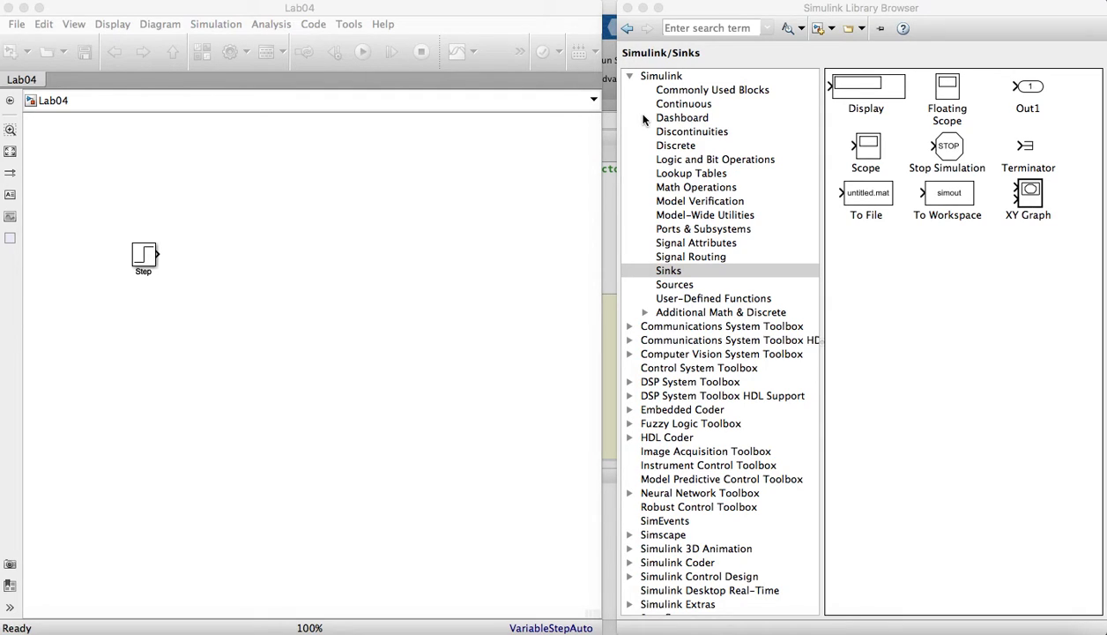
- Look over the blocks available in the Simulink Sources and Sinks libraries
{"action": "left_click", "coordinate": [686, 284]}
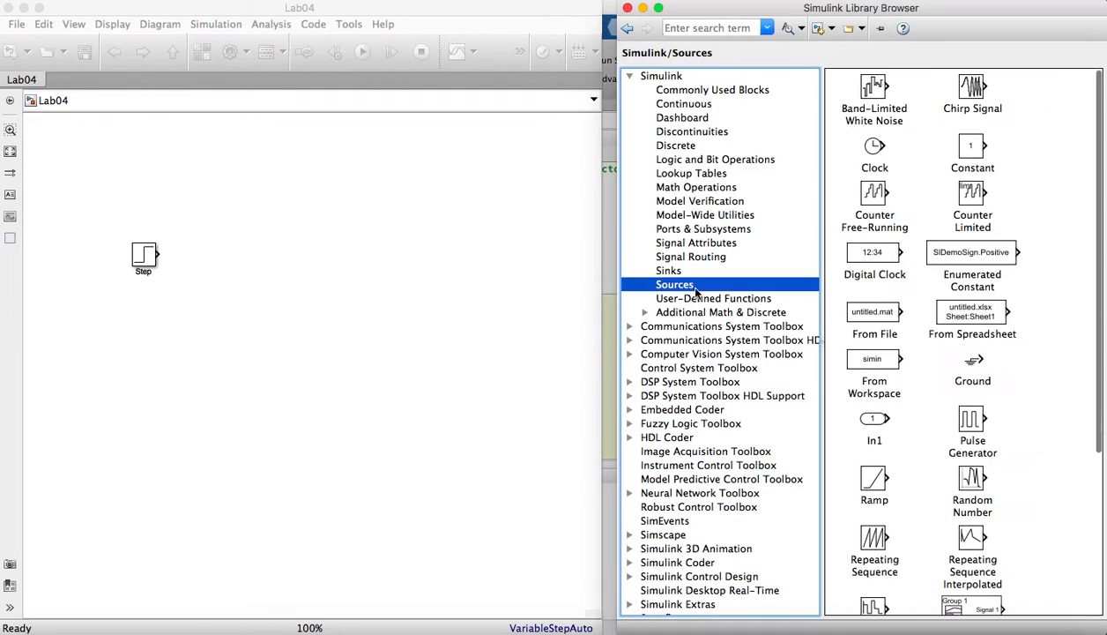
{"action": "left_click", "coordinate": [670, 271]}
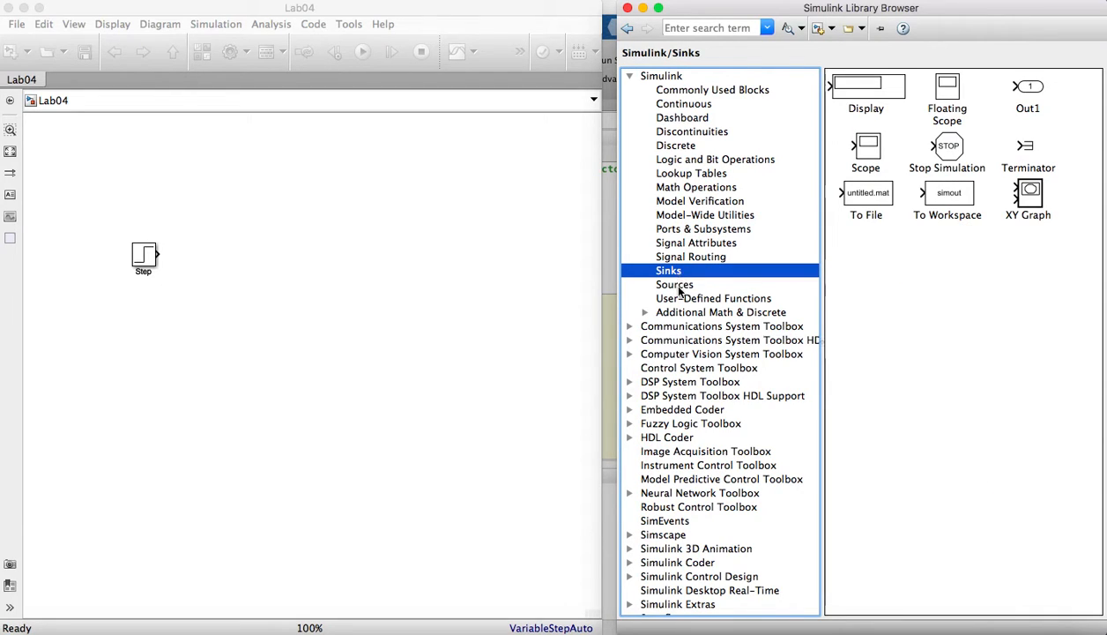
{"action": "left_click", "coordinate": [678, 286]}
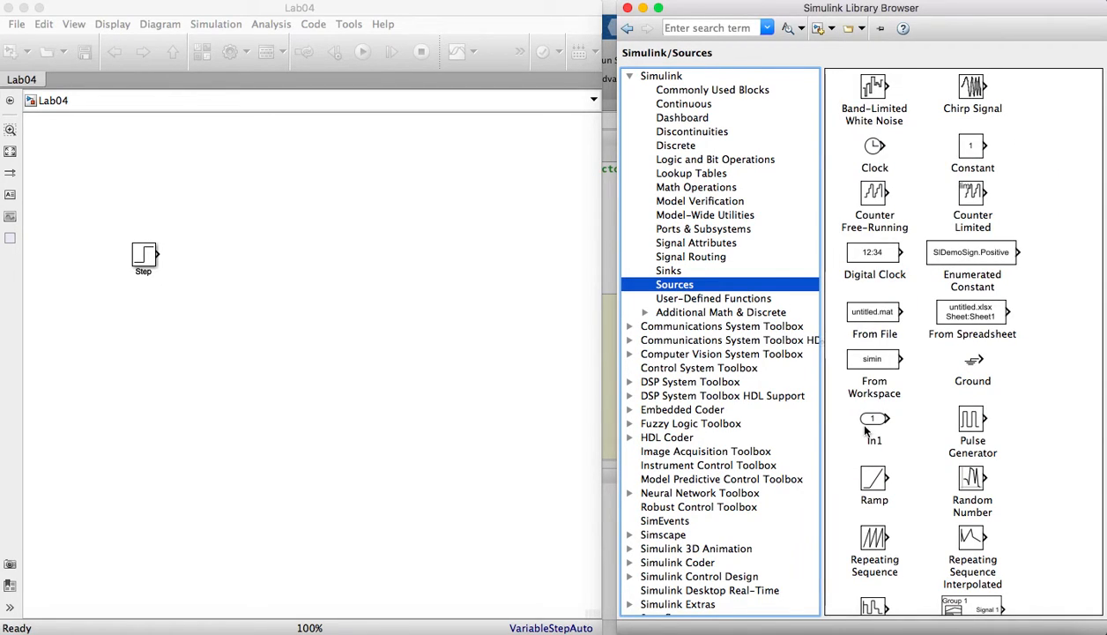
{"action": "scroll", "coordinate": [866, 431], "scroll_direction": "down", "scroll_amount": 5}
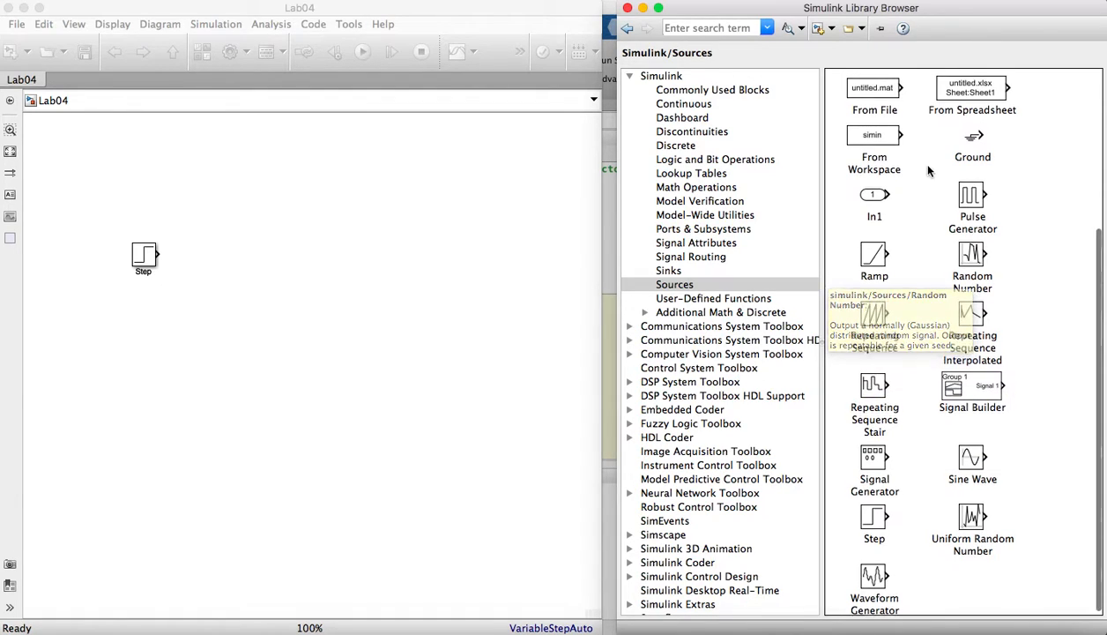
{"action": "scroll", "coordinate": [929, 170], "scroll_direction": "up", "scroll_amount": 5}
{"action": "left_click", "coordinate": [669, 271]}
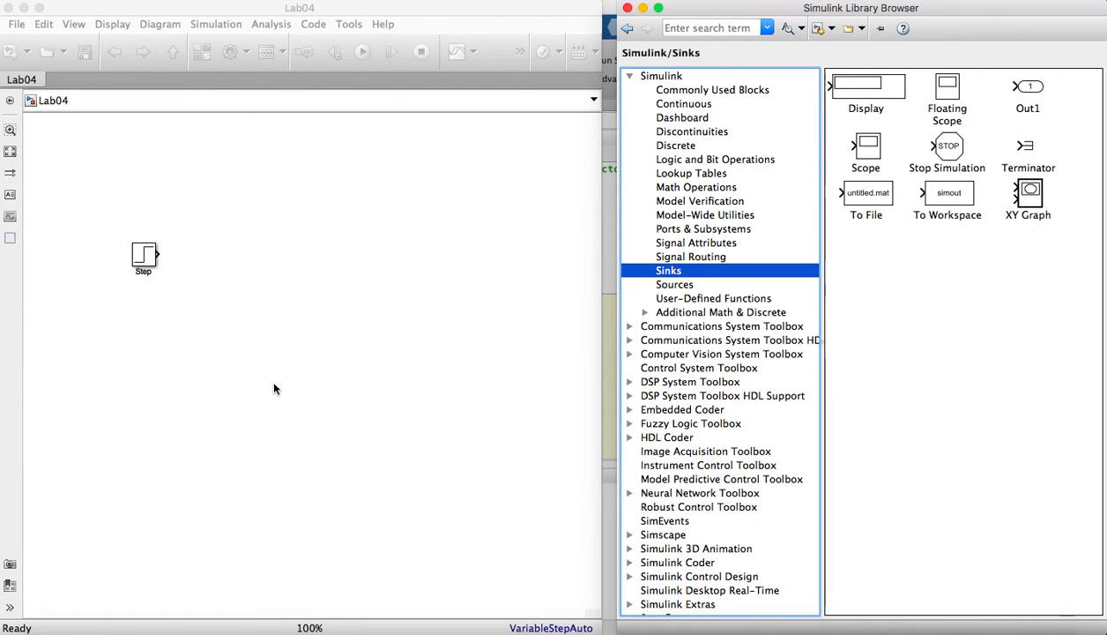
- Add a Subtract block from the Math Operations library and connect the Step block's output to its plus input
{"action": "left_click", "coordinate": [660, 187]}
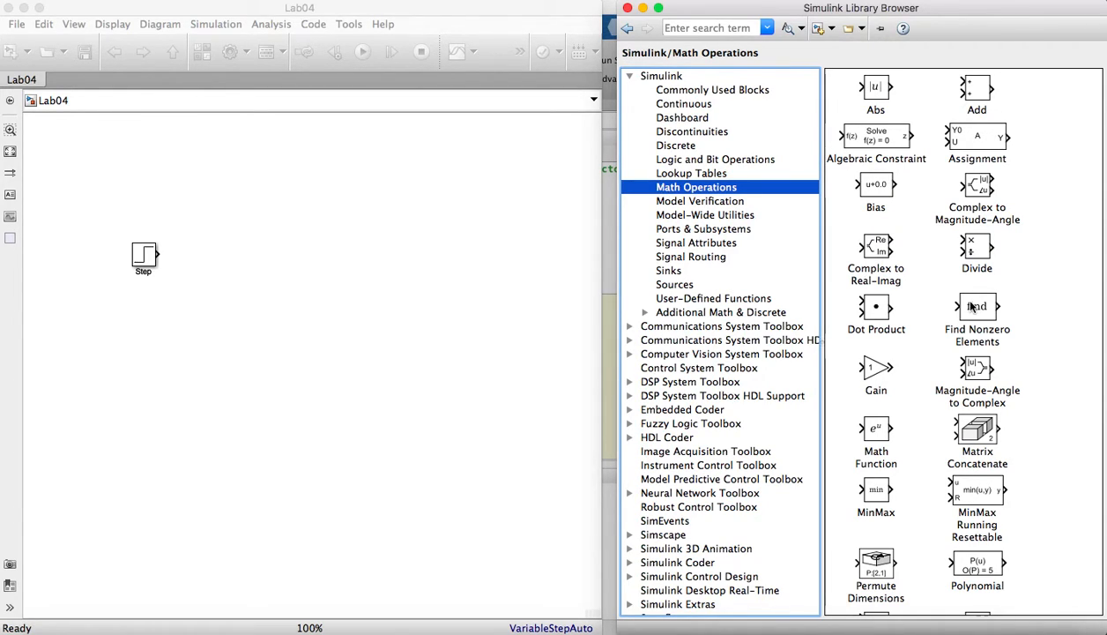
{"action": "scroll", "coordinate": [952, 348], "scroll_direction": "down", "scroll_amount": 5}
{"action": "scroll", "coordinate": [962, 355], "scroll_direction": "down", "scroll_amount": 1}
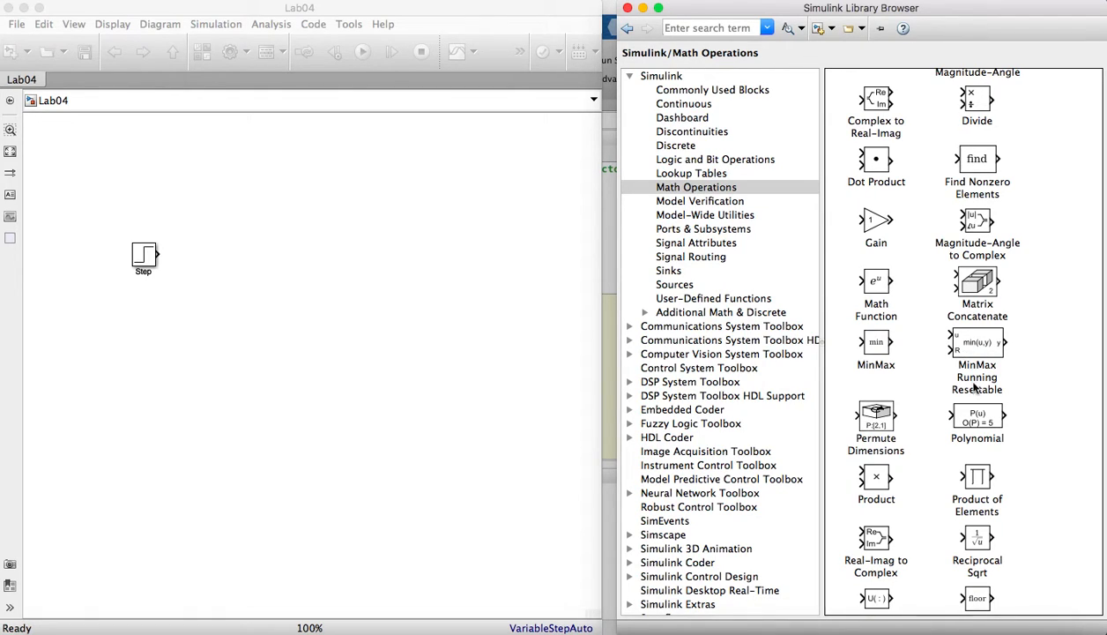
{"action": "scroll", "coordinate": [873, 503], "scroll_direction": "down", "scroll_amount": 5}
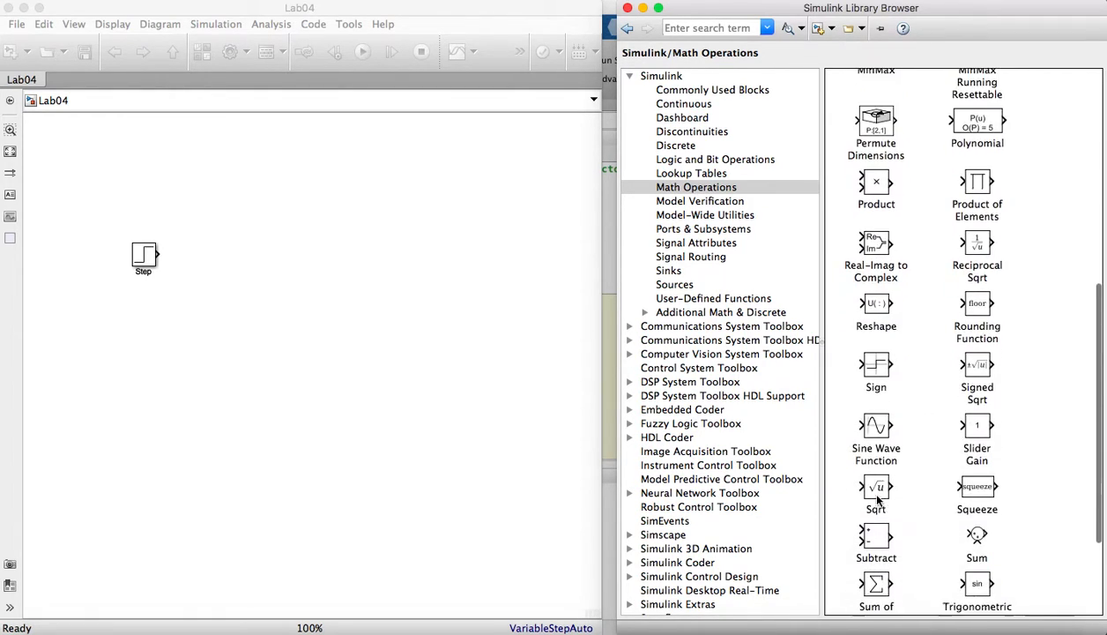
{"action": "scroll", "coordinate": [877, 500], "scroll_direction": "down", "scroll_amount": 1}
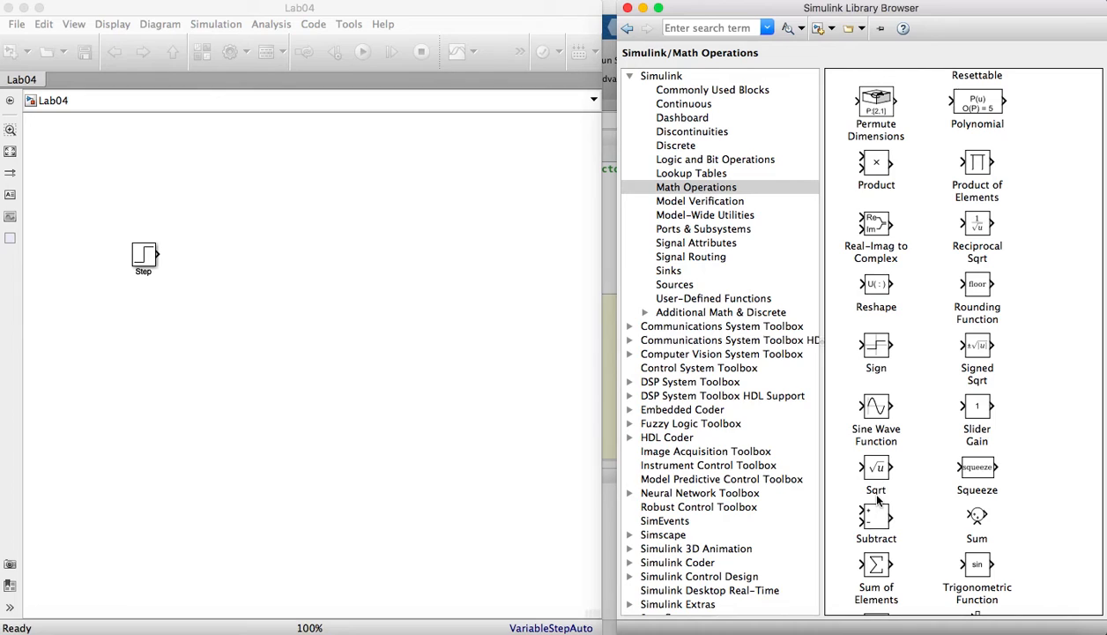
{"action": "scroll", "coordinate": [877, 500], "scroll_direction": "down", "scroll_amount": 3}
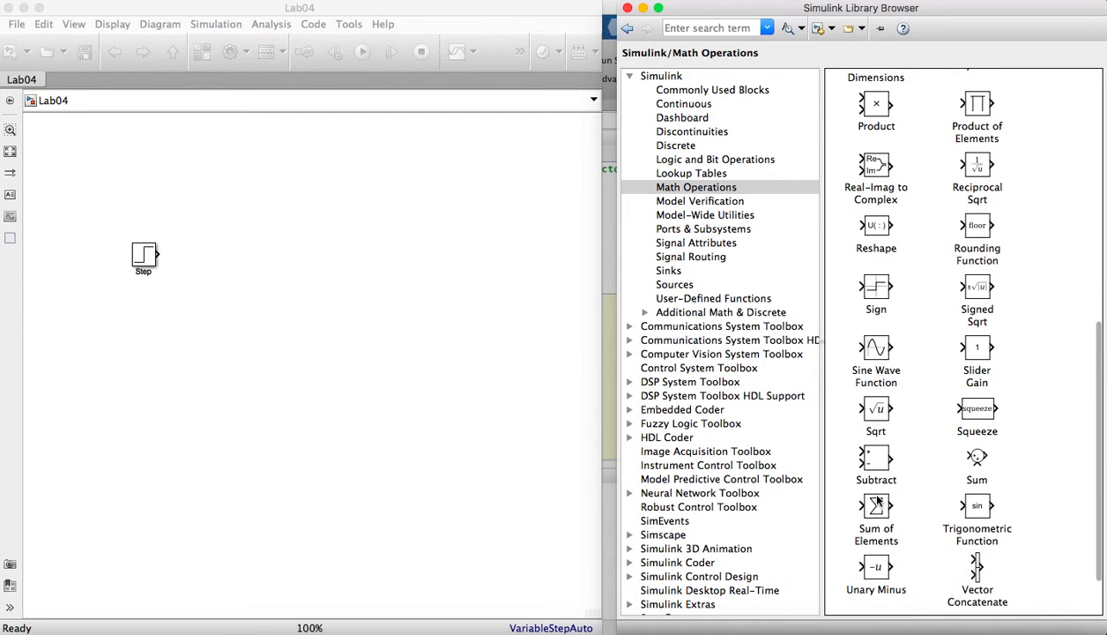
{"action": "scroll", "coordinate": [877, 499], "scroll_direction": "down", "scroll_amount": 3}
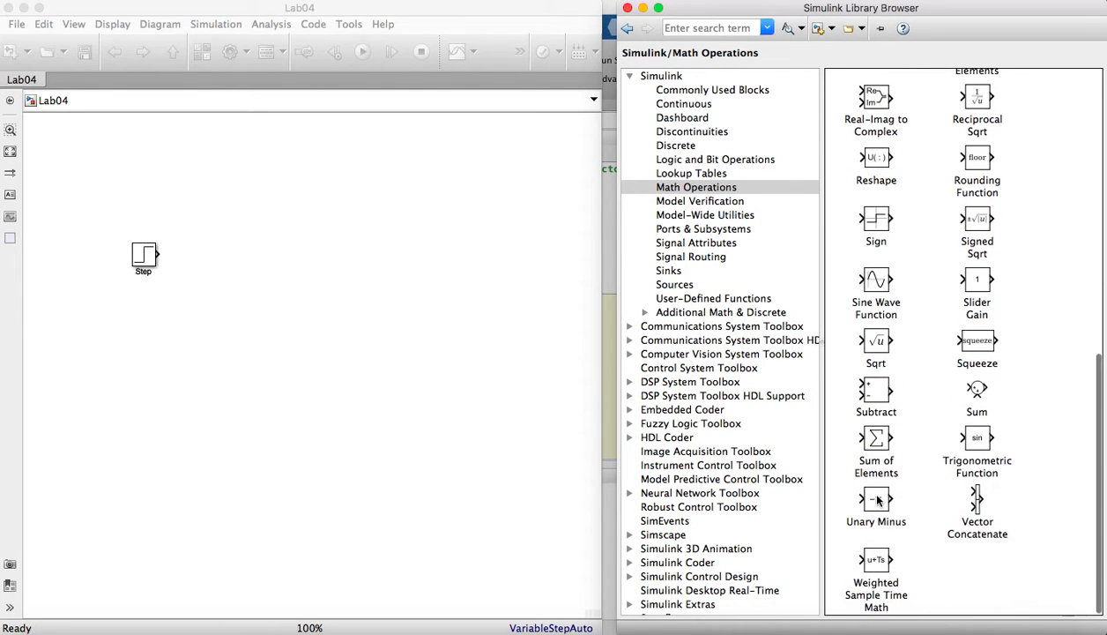
{"action": "left_click_drag", "start_coordinate": [860, 384], "coordinate": [196, 263]}
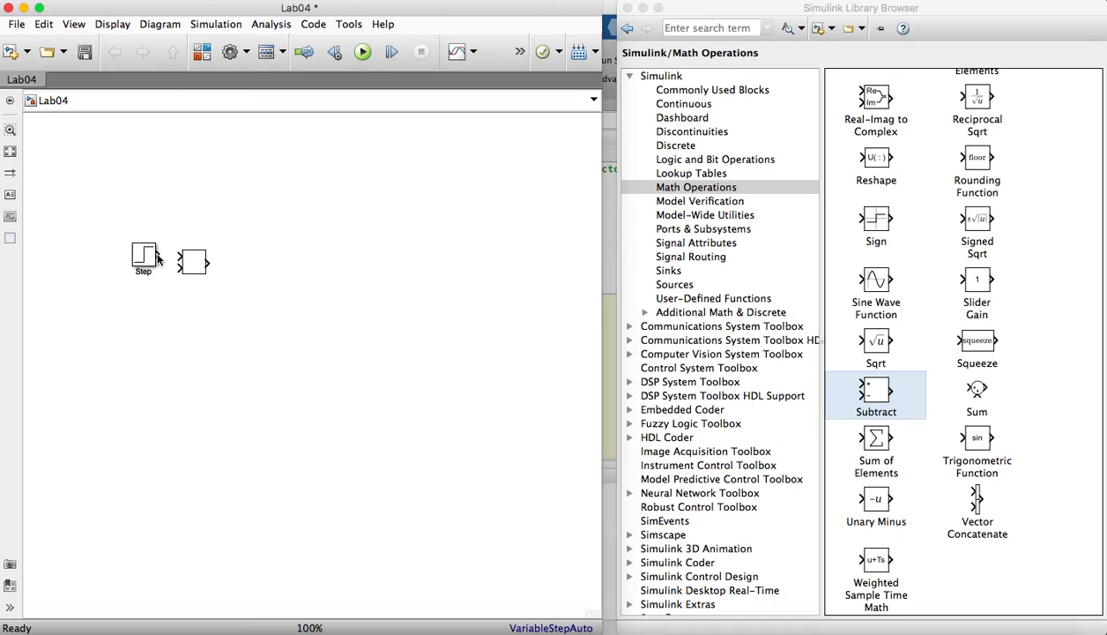
{"action": "left_click_drag", "start_coordinate": [159, 252], "coordinate": [214, 258]}
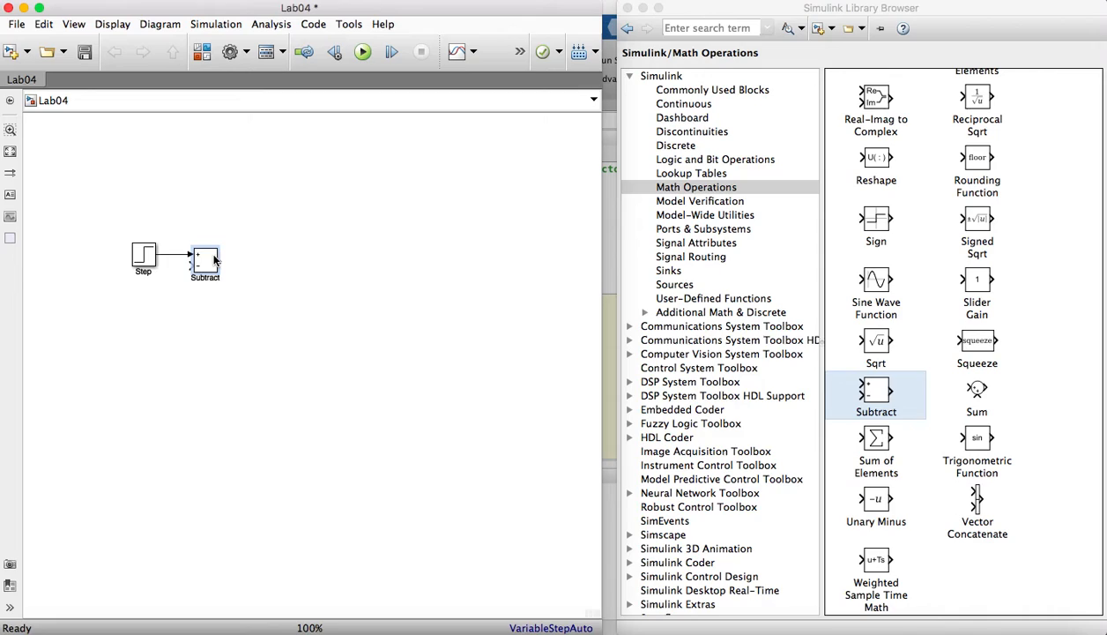
- Move the Step block slightly farther left of the Subtract block, keeping them connected
{"action": "left_click", "coordinate": [215, 258]}
{"action": "left_click", "coordinate": [146, 266]}
{"action": "left_click", "coordinate": [147, 258]}
{"action": "left_click_drag", "start_coordinate": [147, 258], "coordinate": [135, 258]}
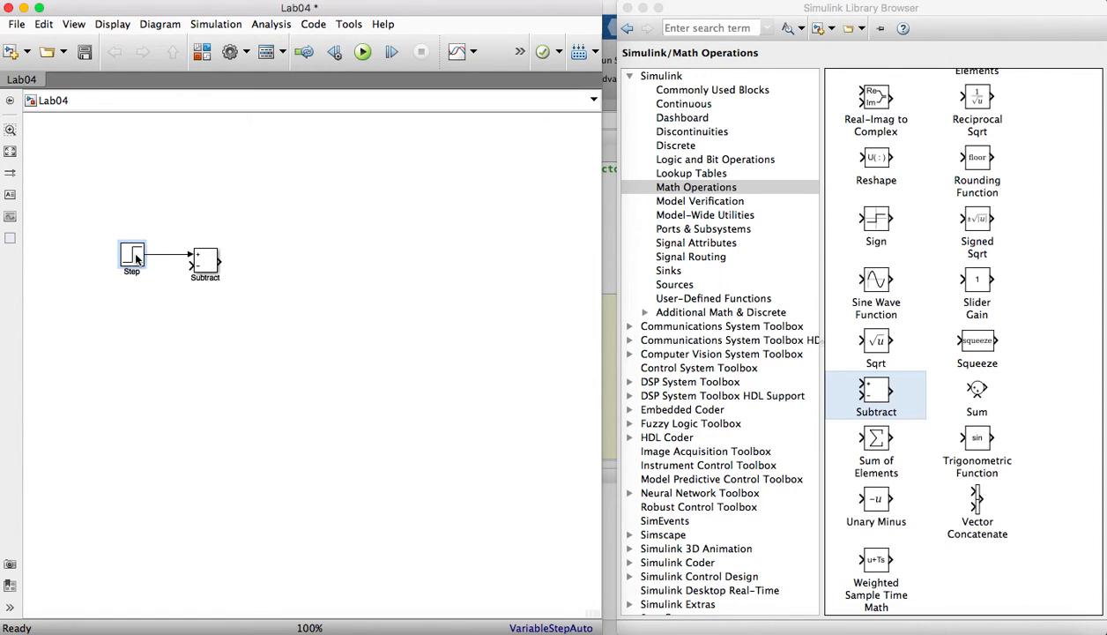
- Add PID Controller and Transfer Fcn blocks from the Continuous library, connected in series after the Subtract block
{"action": "left_click", "coordinate": [676, 105]}
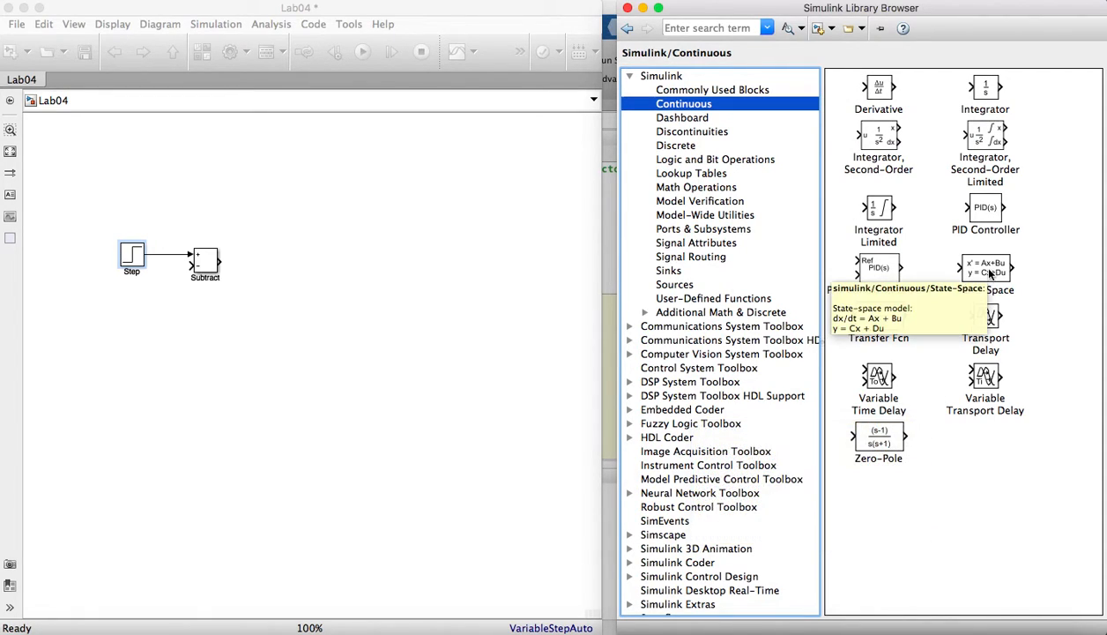
{"action": "left_click_drag", "start_coordinate": [991, 219], "coordinate": [257, 266]}
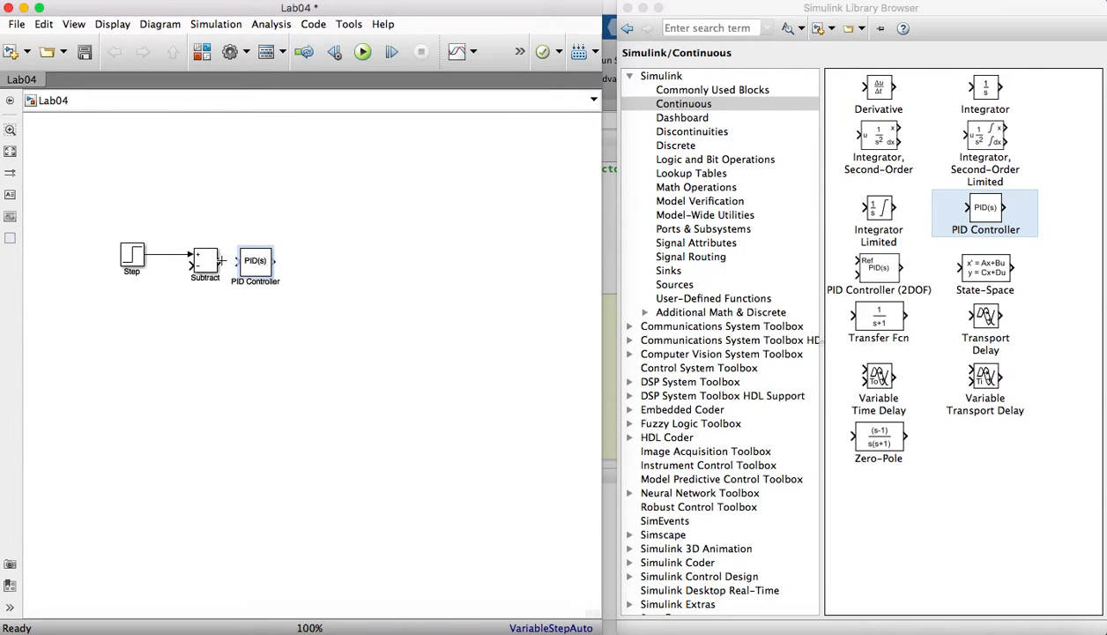
{"action": "left_click", "coordinate": [235, 261]}
{"action": "mouse_move", "coordinate": [879, 318]}
{"action": "left_mouse_down"}
{"action": "mouse_move", "coordinate": [542, 280]}
{"action": "mouse_move", "coordinate": [492, 294]}
{"action": "mouse_move", "coordinate": [295, 262]}
{"action": "mouse_move", "coordinate": [305, 264]}
{"action": "left_mouse_up"}
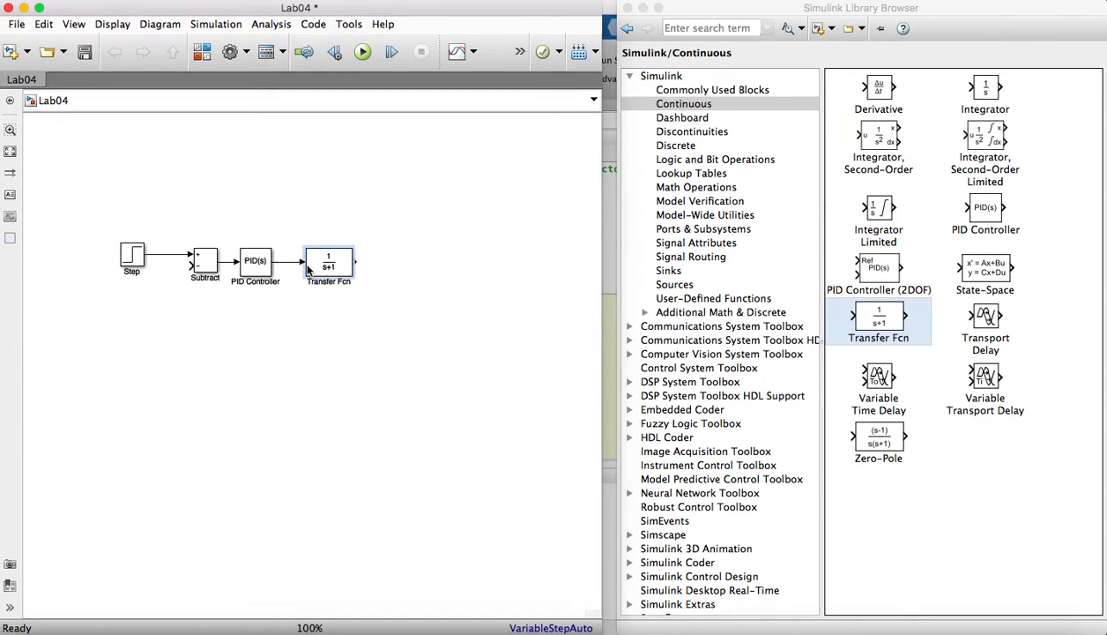
{"action": "left_click", "coordinate": [307, 270]}
- Add a Transport Delay block after the Transfer Fcn and feed its output back to the Subtract block's minus input
{"action": "left_click", "coordinate": [977, 326]}
{"action": "left_click_drag", "start_coordinate": [664, 280], "coordinate": [408, 269]}
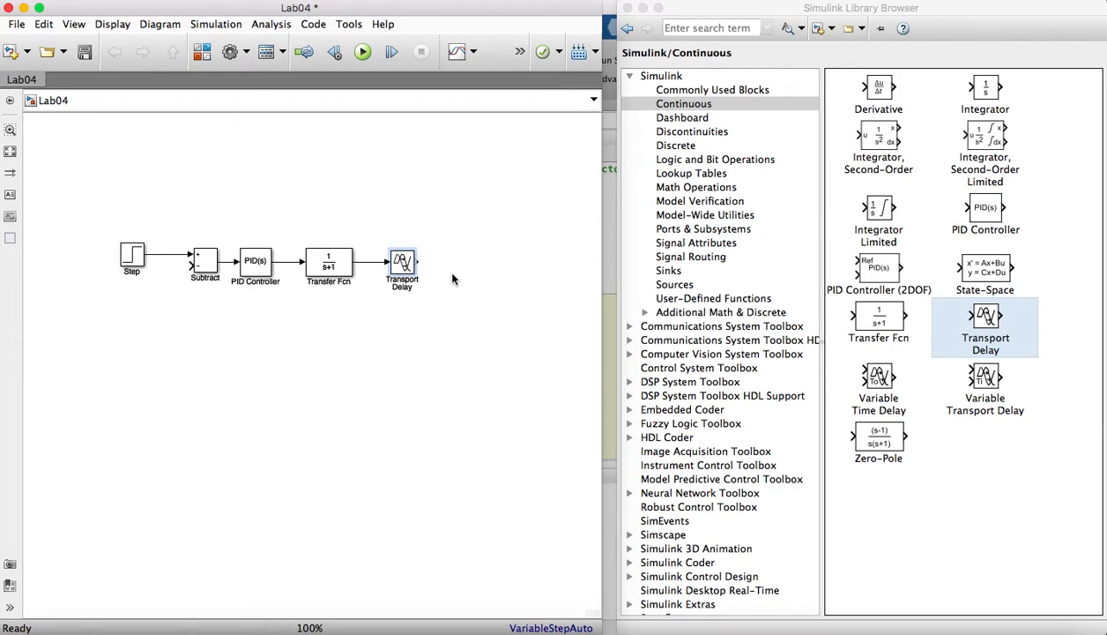
{"action": "left_click_drag", "start_coordinate": [416, 261], "coordinate": [189, 270]}
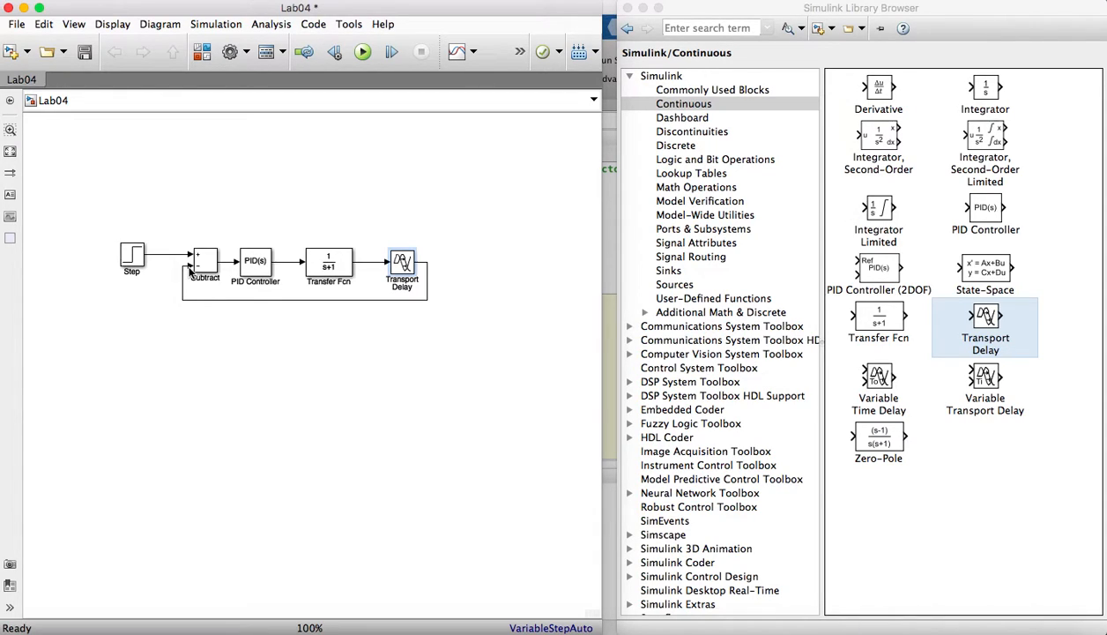
- Set the PID Controller block's proportional parameter to Kc
{"action": "left_click", "coordinate": [260, 266]}
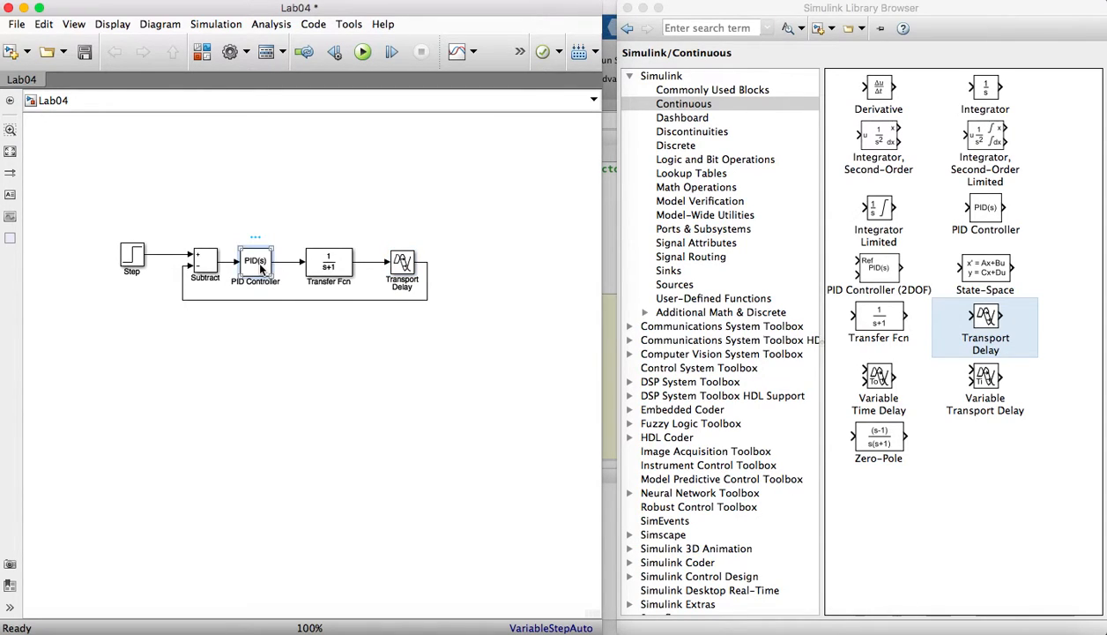
{"action": "double_click", "coordinate": [261, 267]}
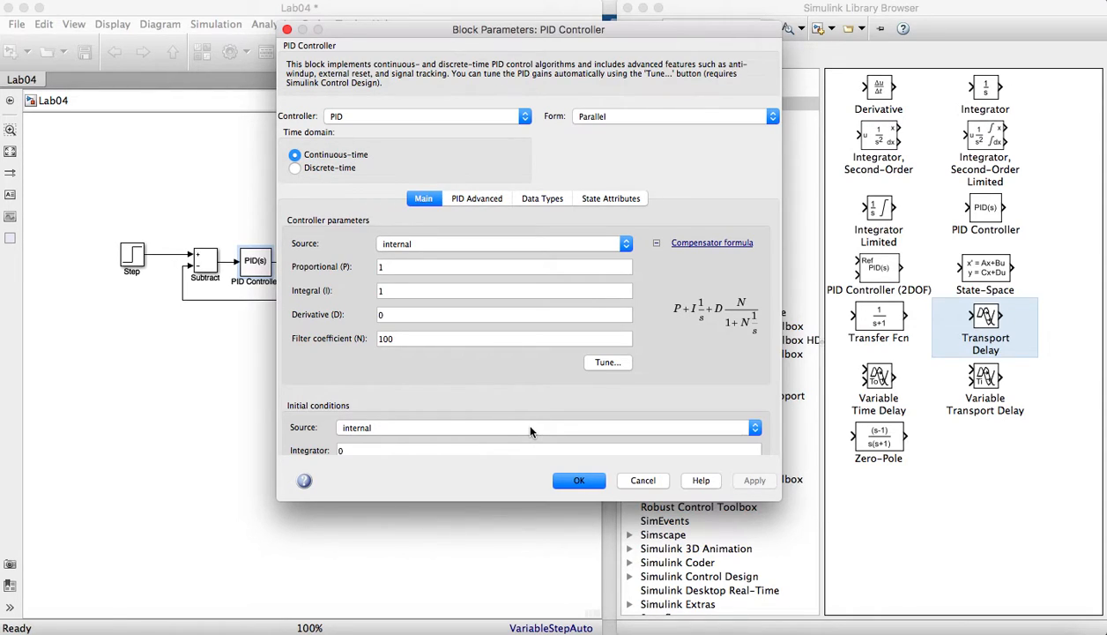
{"action": "left_click", "coordinate": [395, 268]}
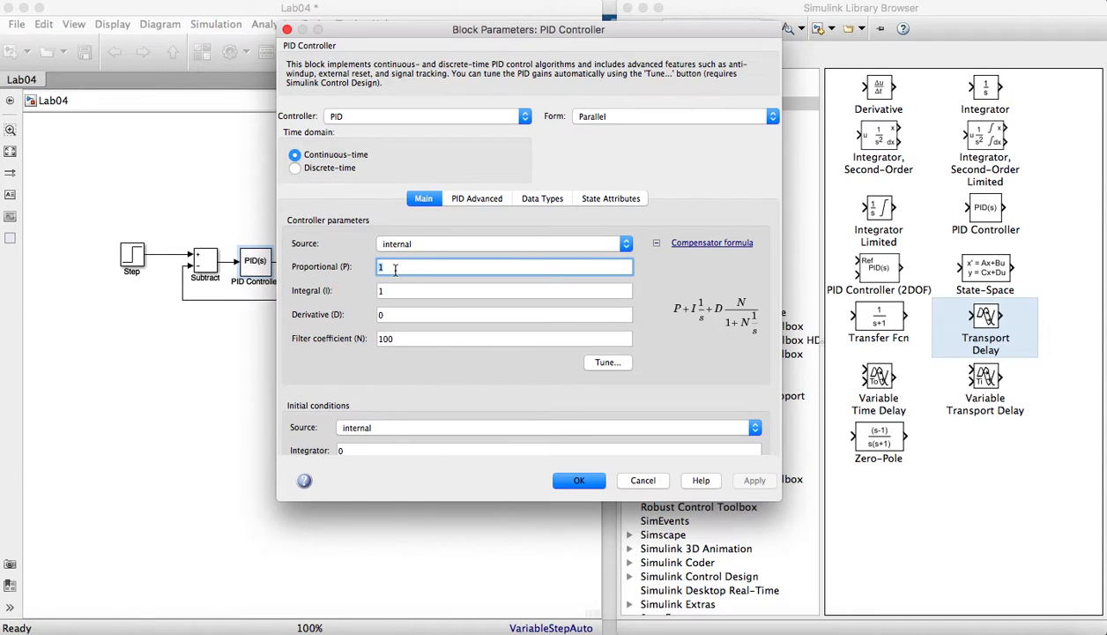
{"action": "key", "text": "BackSpace"}
{"action": "type", "text": "K"}
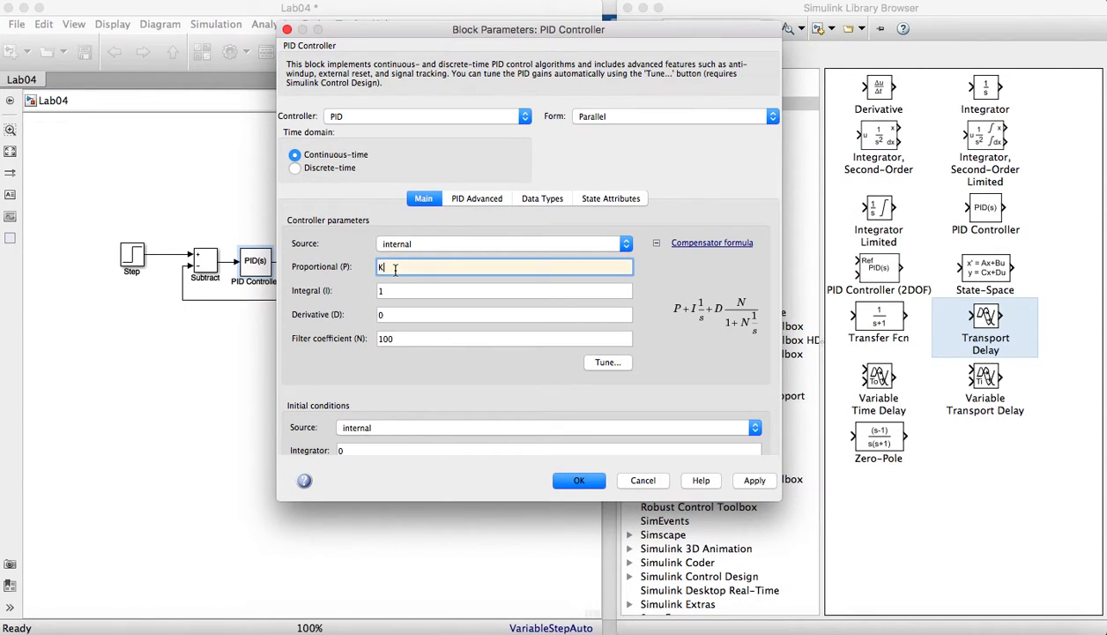
{"action": "type", "text": "c"}
- Set the PID Controller's integral parameter to Kc/tauI
{"action": "left_click", "coordinate": [389, 287]}
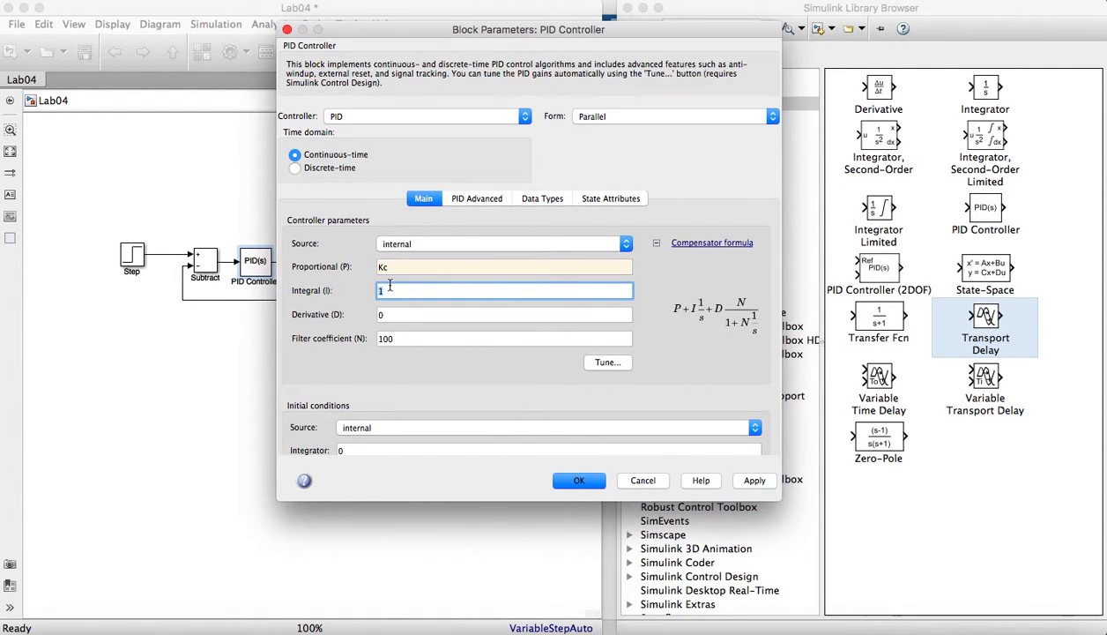
{"action": "key", "text": "BackSpace"}
{"action": "type", "text": "Kc/"}
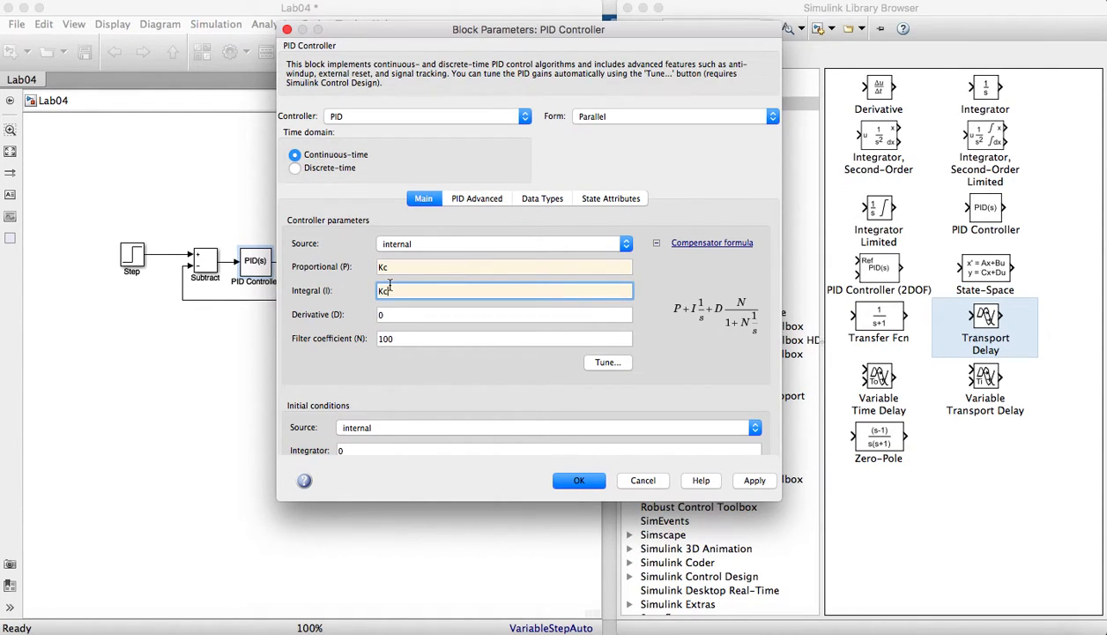
{"action": "type", "text": "tauI"}
- Set the PID Controller's derivative parameter to Kc*tauD and accept the block parameters
{"action": "left_click", "coordinate": [393, 314]}
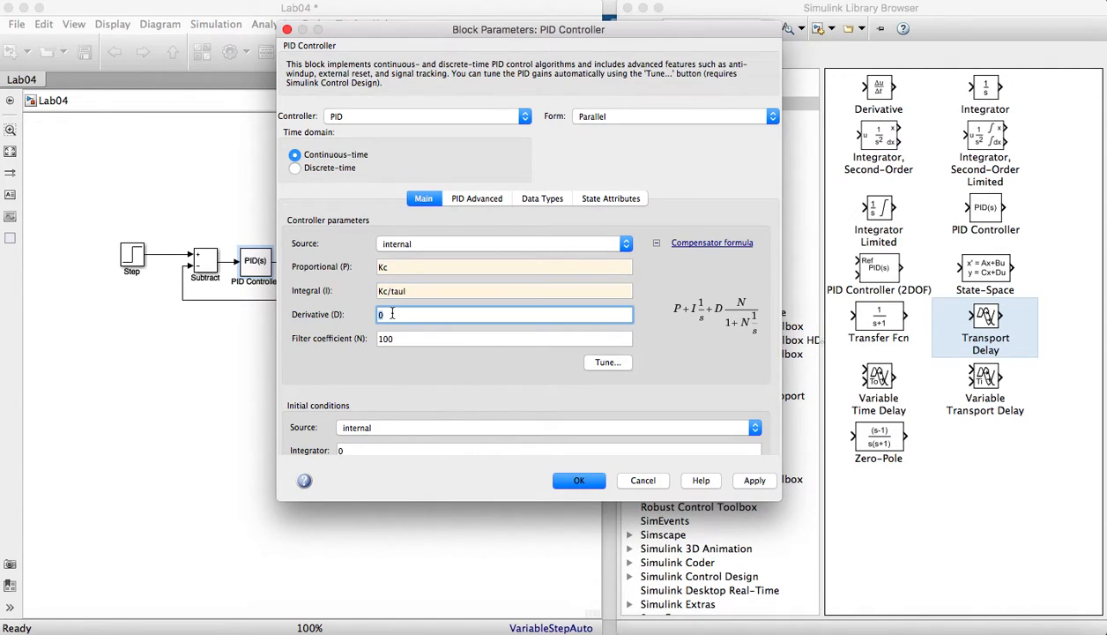
{"action": "key", "text": "BackSpace"}
{"action": "type", "text": "Kc"}
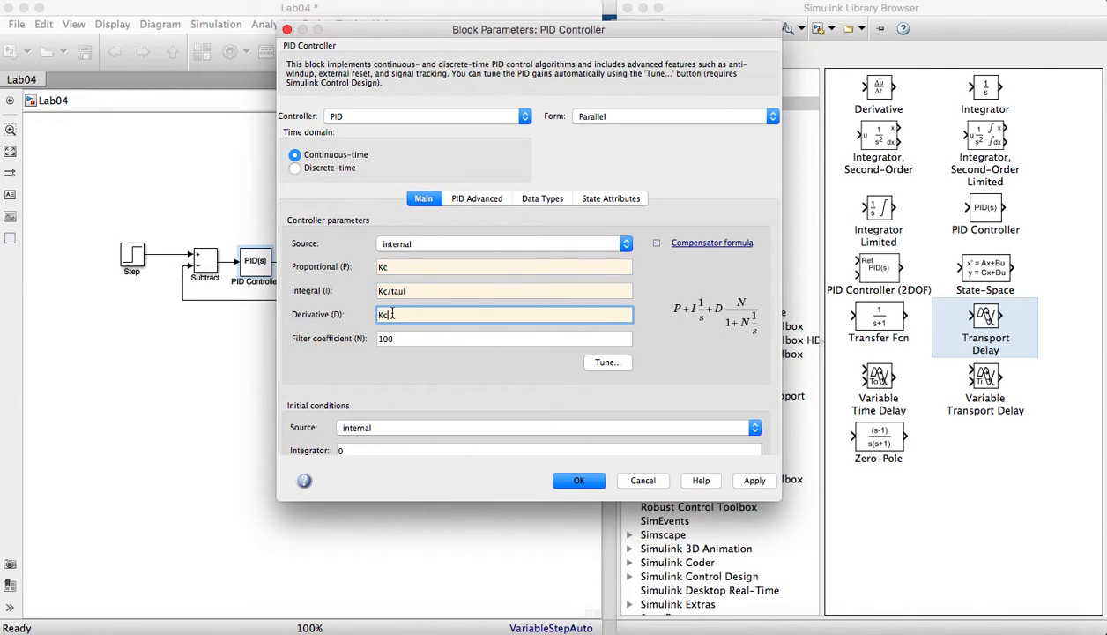
{"action": "type", "text": "*tauD"}
{"action": "left_click", "coordinate": [751, 480]}
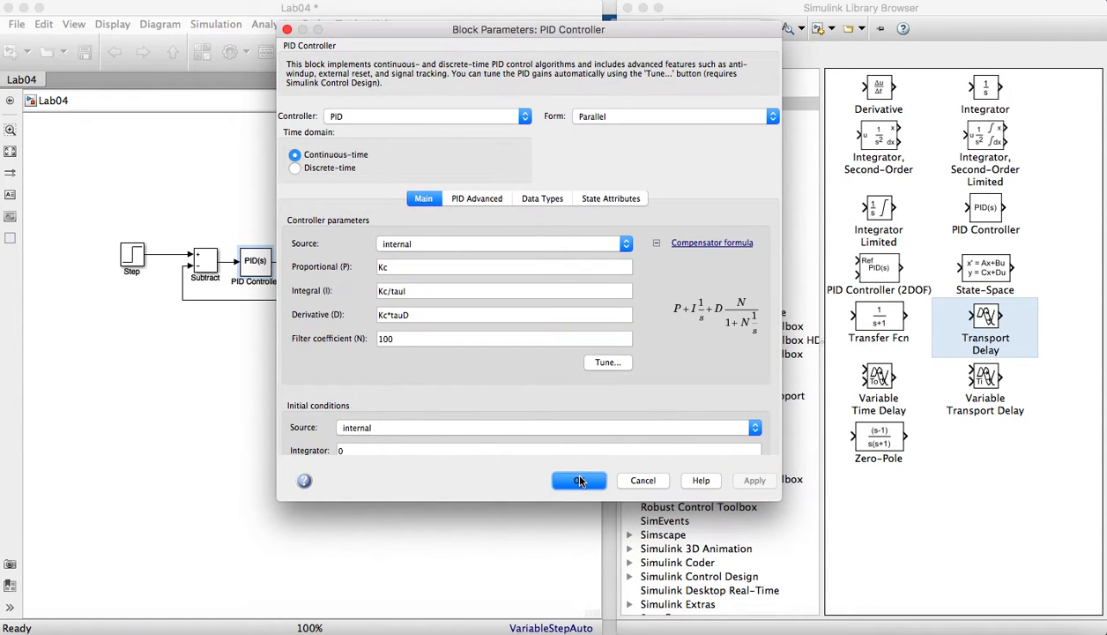
{"action": "left_click", "coordinate": [579, 481]}
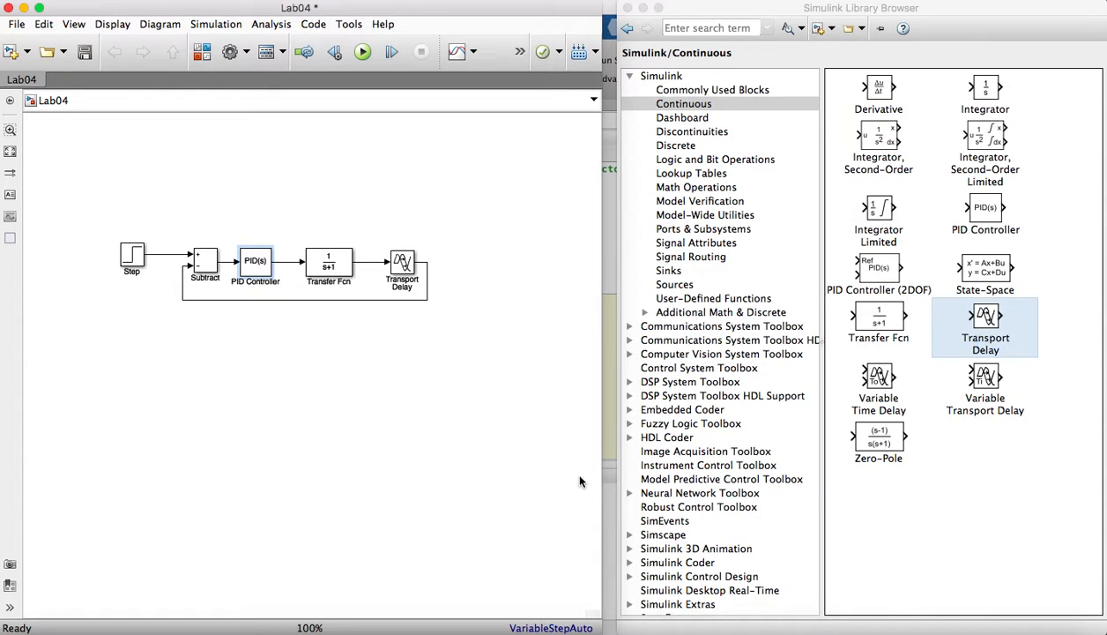
- Limit the PID Controller's output with an upper saturation limit of 15 and a lower limit of -15
{"action": "left_click", "coordinate": [338, 273]}
{"action": "left_click", "coordinate": [267, 267]}
{"action": "double_click", "coordinate": [267, 267]}
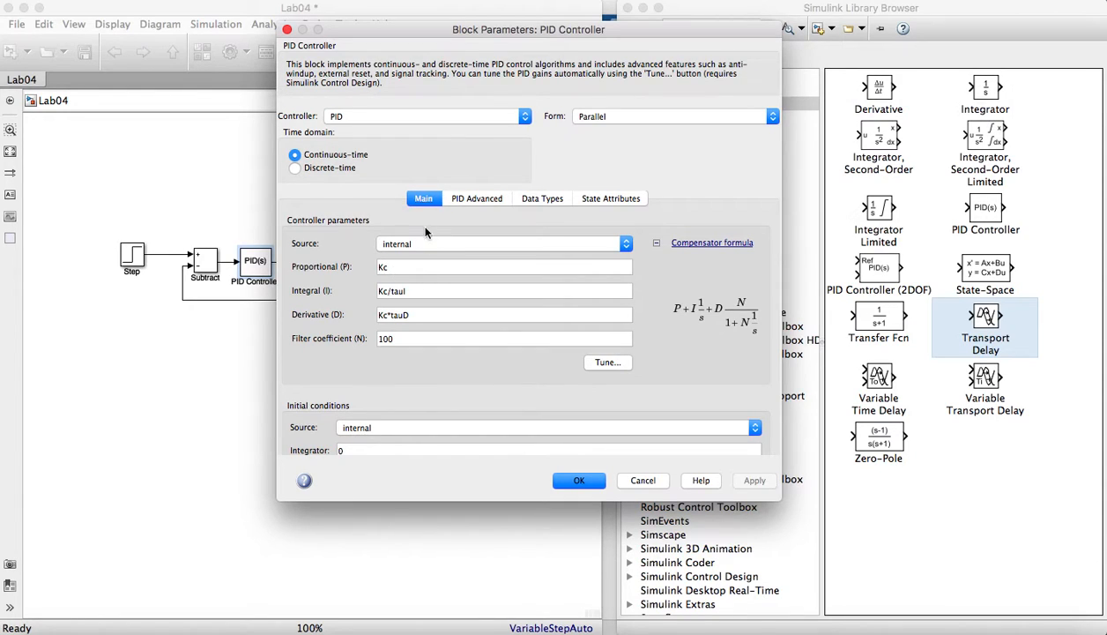
{"action": "left_click", "coordinate": [472, 199]}
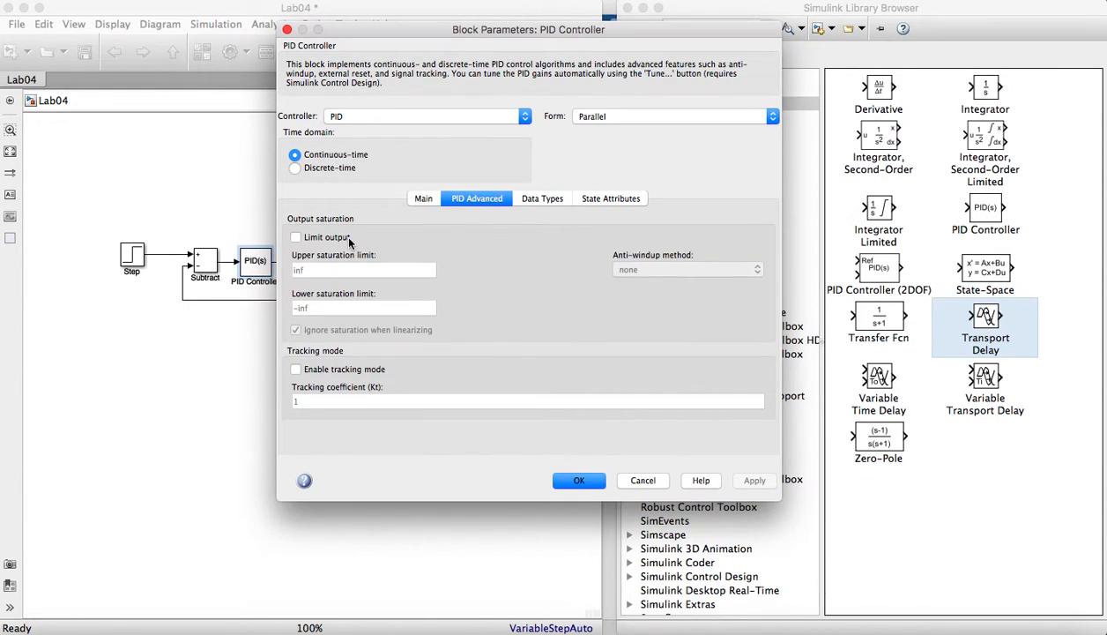
{"action": "left_click", "coordinate": [296, 238]}
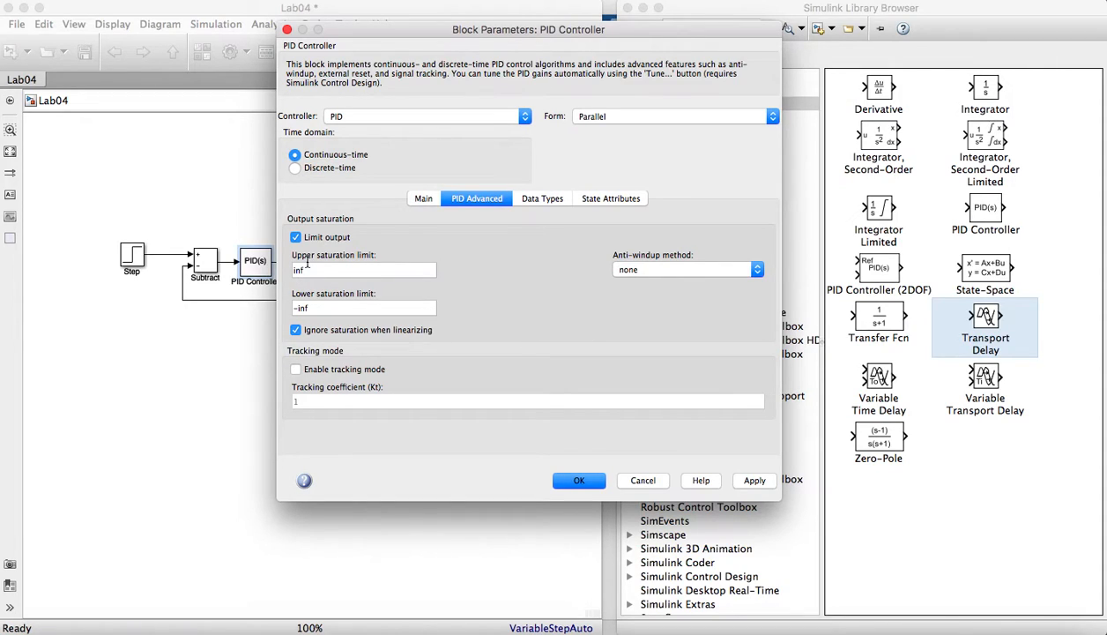
{"action": "double_click", "coordinate": [314, 269]}
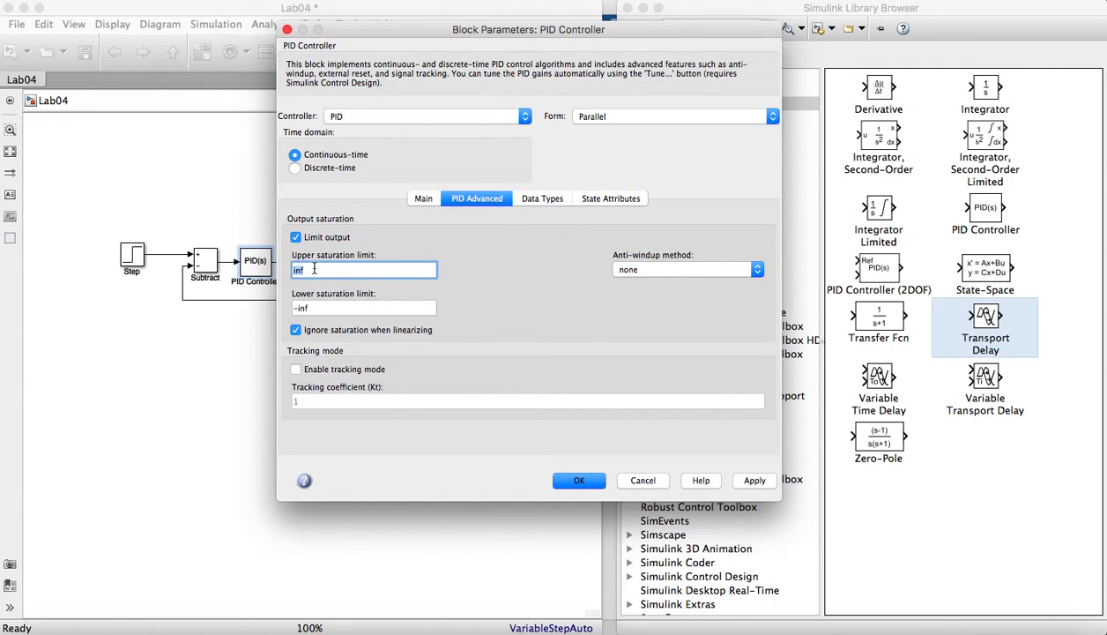
{"action": "type", "text": "15"}
{"action": "double_click", "coordinate": [314, 307]}
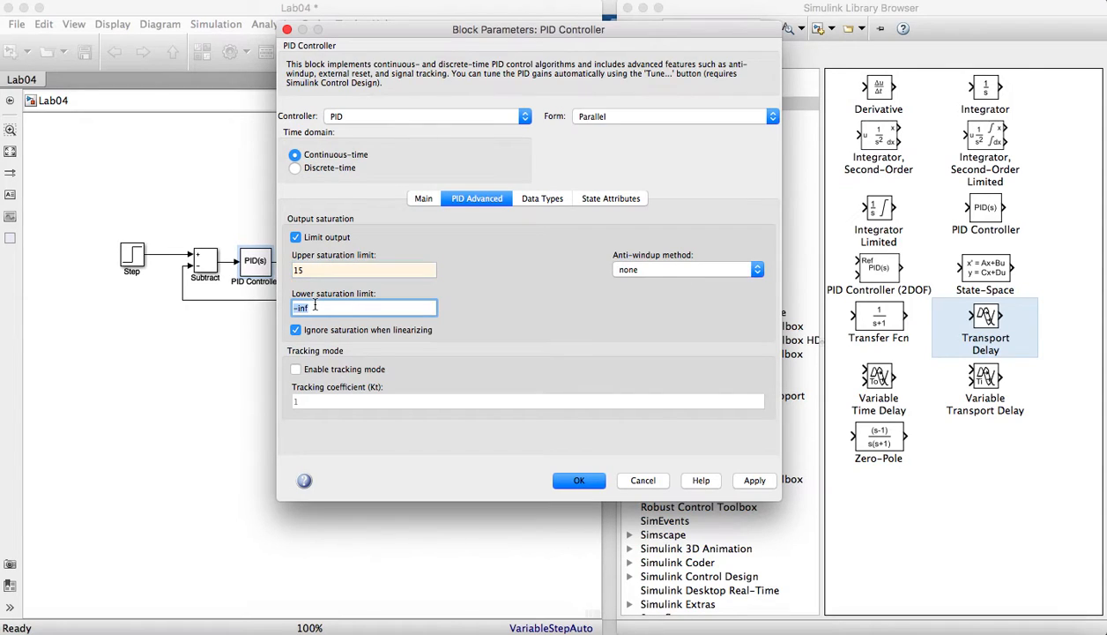
{"action": "type", "text": "-15"}
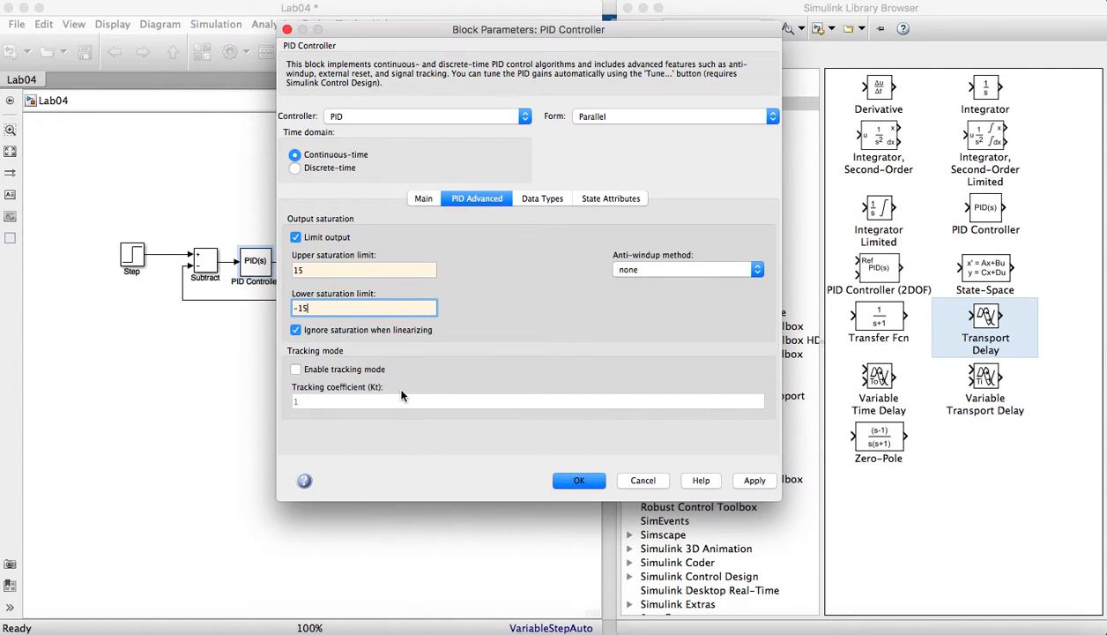
- Accept the PID Controller's output saturation limits and open the Transfer Fcn block's parameters
{"action": "left_click", "coordinate": [751, 483]}
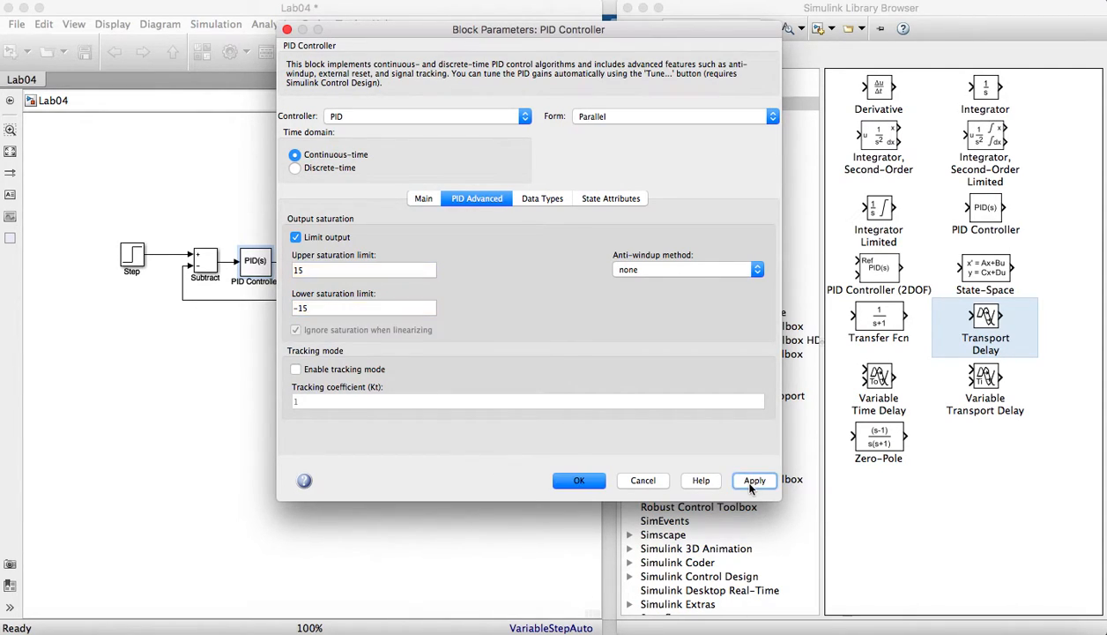
{"action": "left_click", "coordinate": [588, 481]}
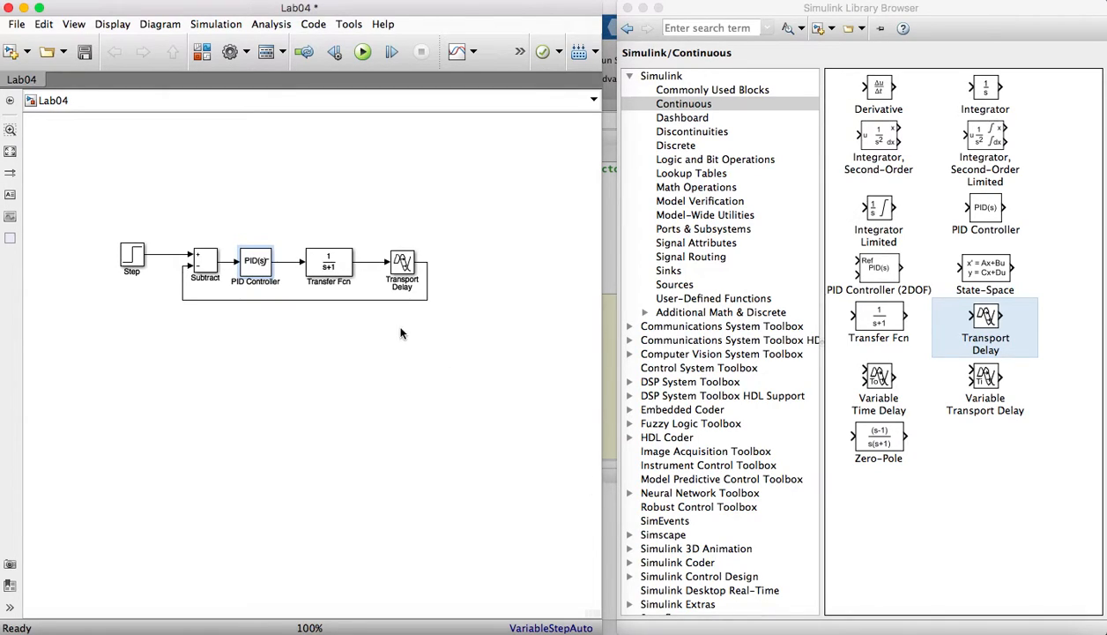
{"action": "double_click", "coordinate": [335, 267]}
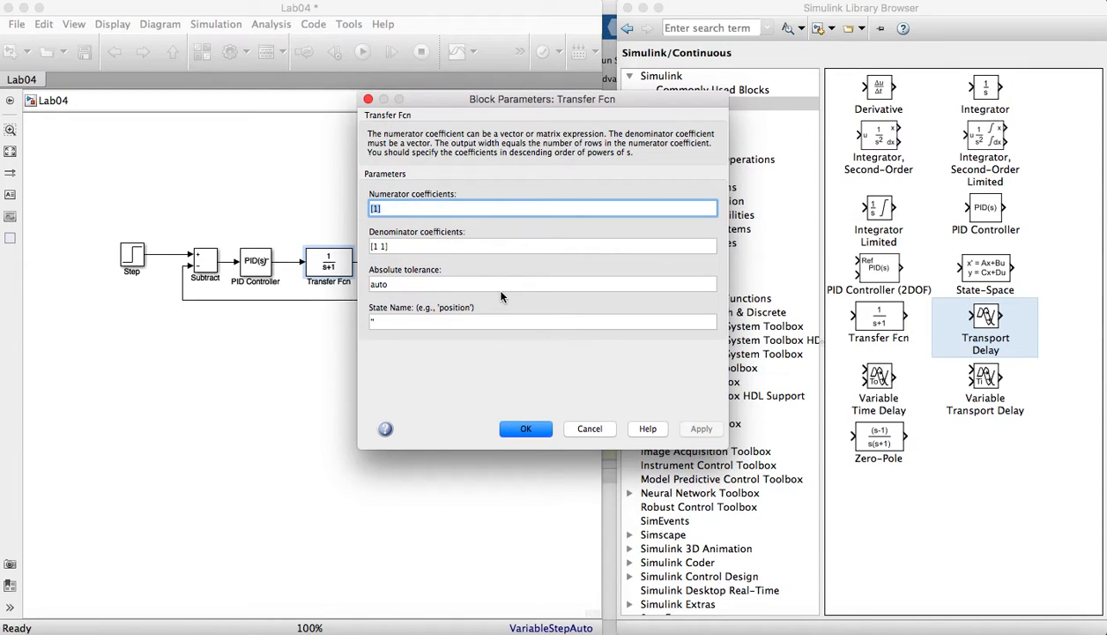
- Enter [4 3 2 1] as example numerator coefficients of the Transfer Fcn block
{"action": "left_click", "coordinate": [377, 210]}
{"action": "key", "text": "BackSpace"}
{"action": "type", "text": "4 3 2 1"}
- Enter [6 5 4 3 2] as example denominator coefficients of the Transfer Fcn block
{"action": "left_click_drag", "start_coordinate": [371, 246], "coordinate": [386, 246]}
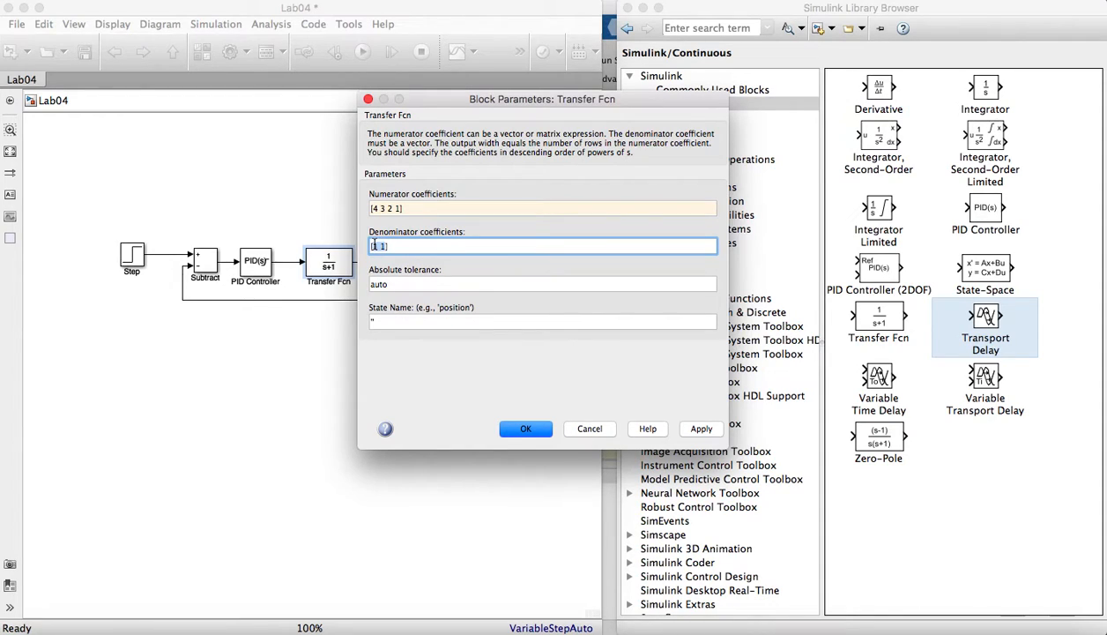
{"action": "type", "text": "["}
{"action": "type", "text": "1 "}
{"action": "type", "text": "4 3"}
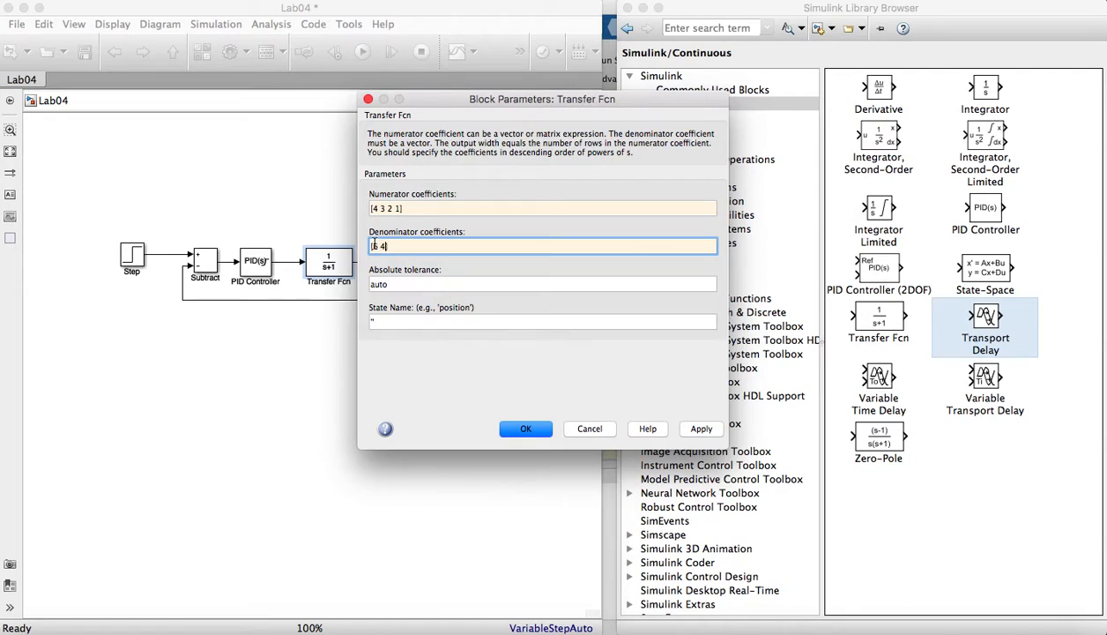
{"action": "left_click_drag", "start_coordinate": [385, 245], "coordinate": [393, 246]}
{"action": "key", "text": "BackSpace"}
{"action": "key", "text": "BackSpace"}
{"action": "type", "text": "5 4 3] 2"}
- Set the Transfer Fcn block's numerator coefficients to [K]
{"action": "left_click_drag", "start_coordinate": [373, 208], "coordinate": [390, 208]}
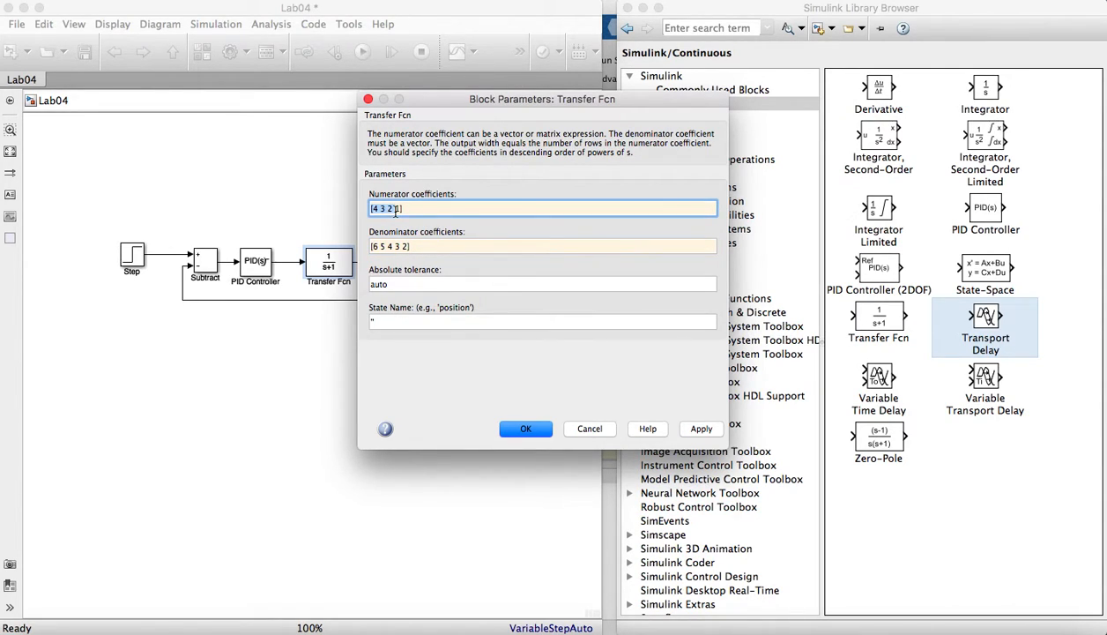
{"action": "left_click", "coordinate": [398, 209]}
{"action": "key", "text": "BackSpace"}
{"action": "key", "text": "BackSpace"}
{"action": "key", "text": "BackSpace"}
{"action": "key", "text": "BackSpace"}
{"action": "key", "text": "BackSpace"}
{"action": "key", "text": "BackSpace"}
{"action": "key", "text": "BackSpace"}
{"action": "type", "text": "K"}
- Set the Transfer Fcn block's denominator coefficients to [tau 1] and accept the block parameters
{"action": "left_click", "coordinate": [406, 246]}
{"action": "left_click_drag", "start_coordinate": [405, 246], "coordinate": [374, 248]}
{"action": "key", "text": "BackSpace"}
{"action": "type", "text": "tau "}
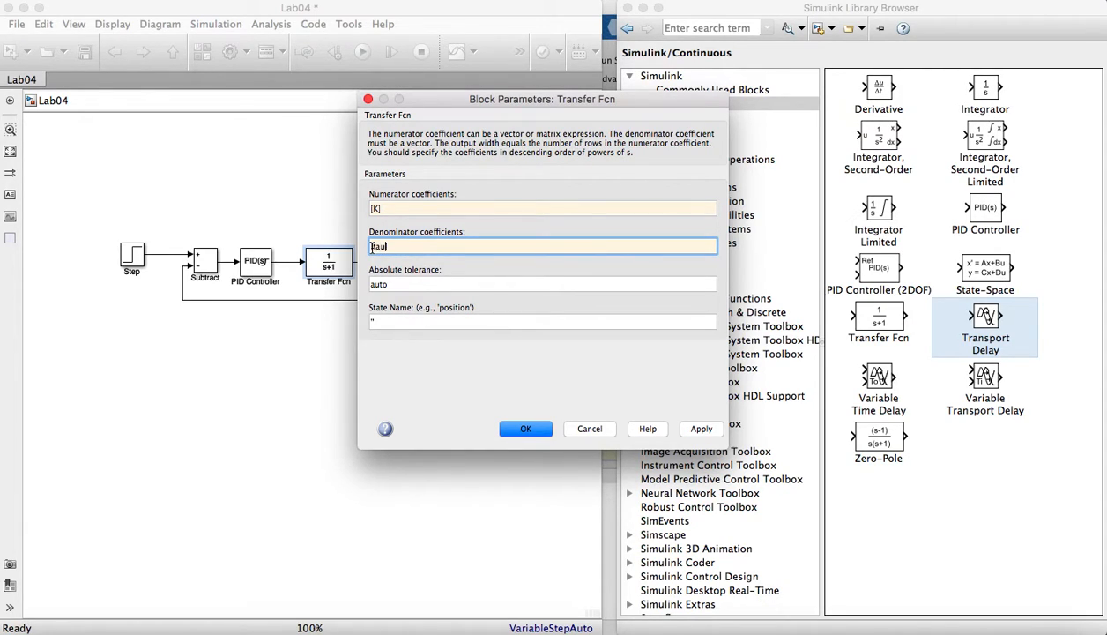
{"action": "type", "text": "1"}
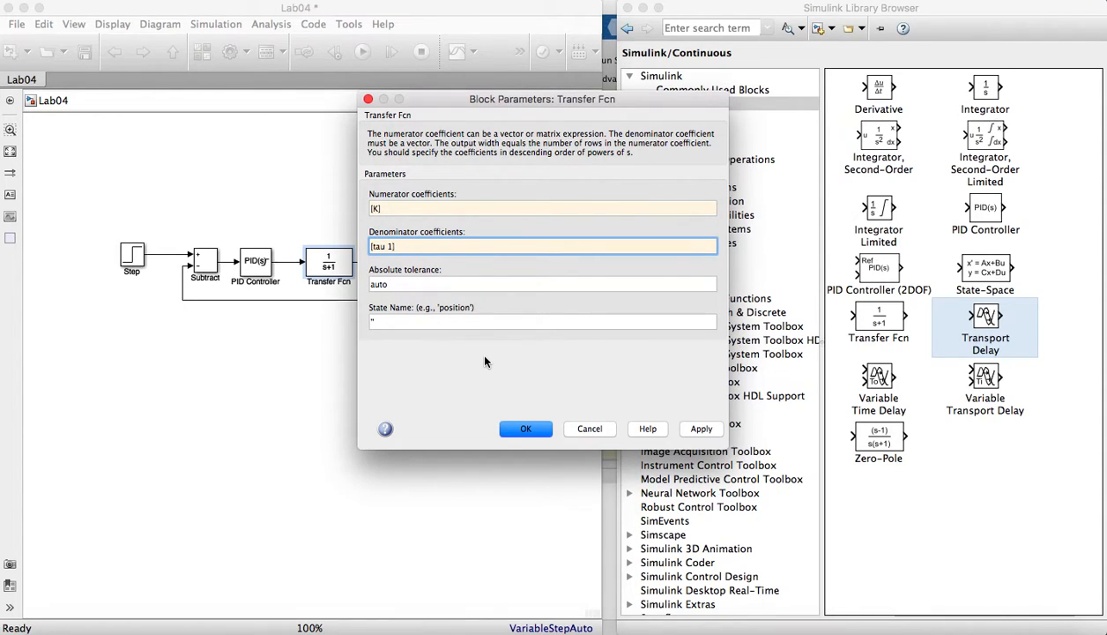
{"action": "left_click", "coordinate": [701, 430]}
{"action": "left_click", "coordinate": [529, 429]}
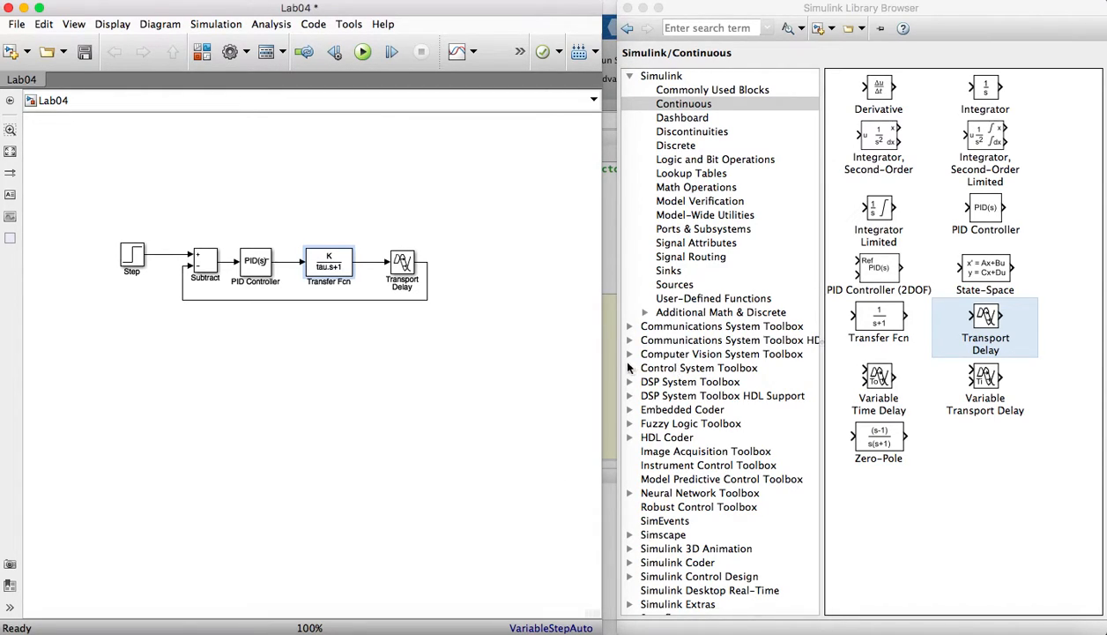
- Set the Transport Delay block's time delay to theta and accept the block parameters
{"action": "double_click", "coordinate": [403, 265]}
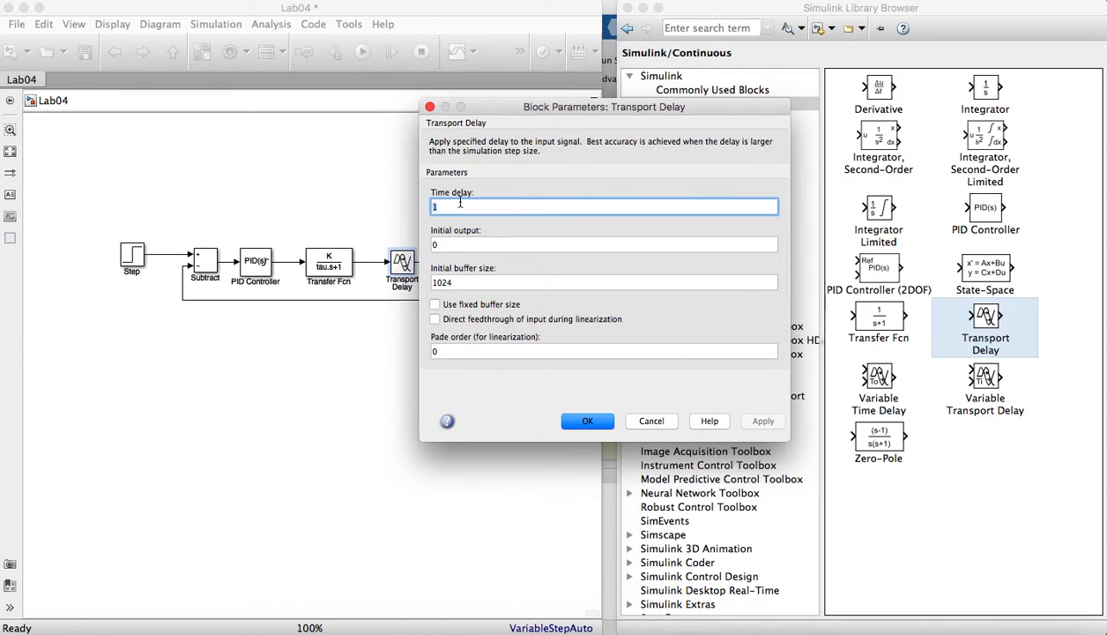
{"action": "type", "text": "theta"}
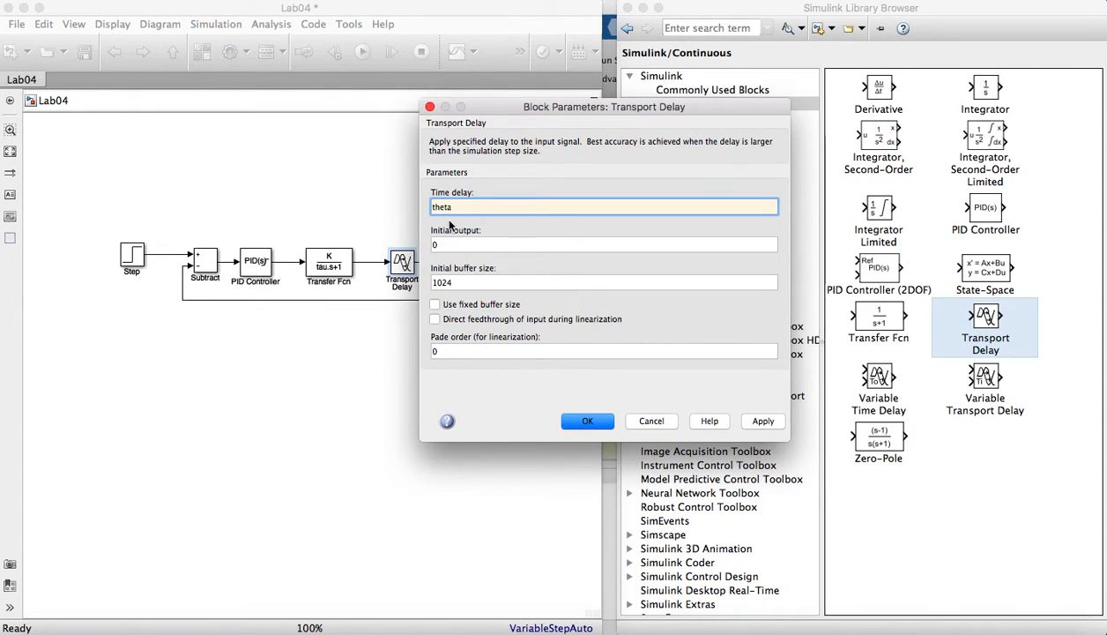
{"action": "left_click", "coordinate": [449, 245]}
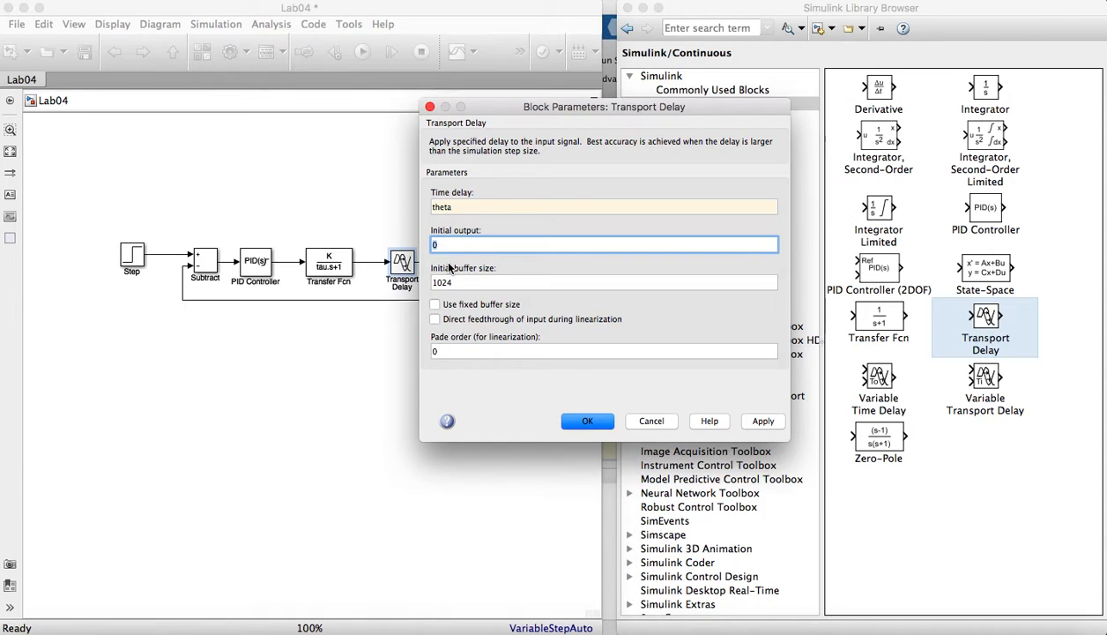
{"action": "left_click", "coordinate": [758, 428]}
{"action": "left_click", "coordinate": [582, 420]}
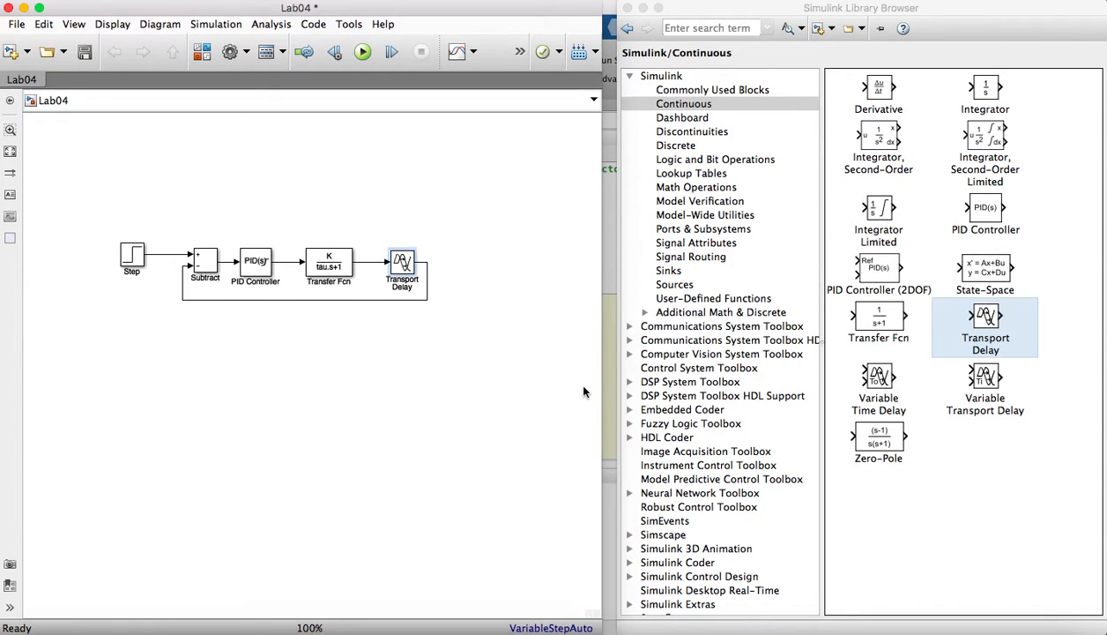
- Add three To Workspace blocks and two Scope blocks from the Sinks library above the control loop
{"action": "left_click", "coordinate": [667, 272]}
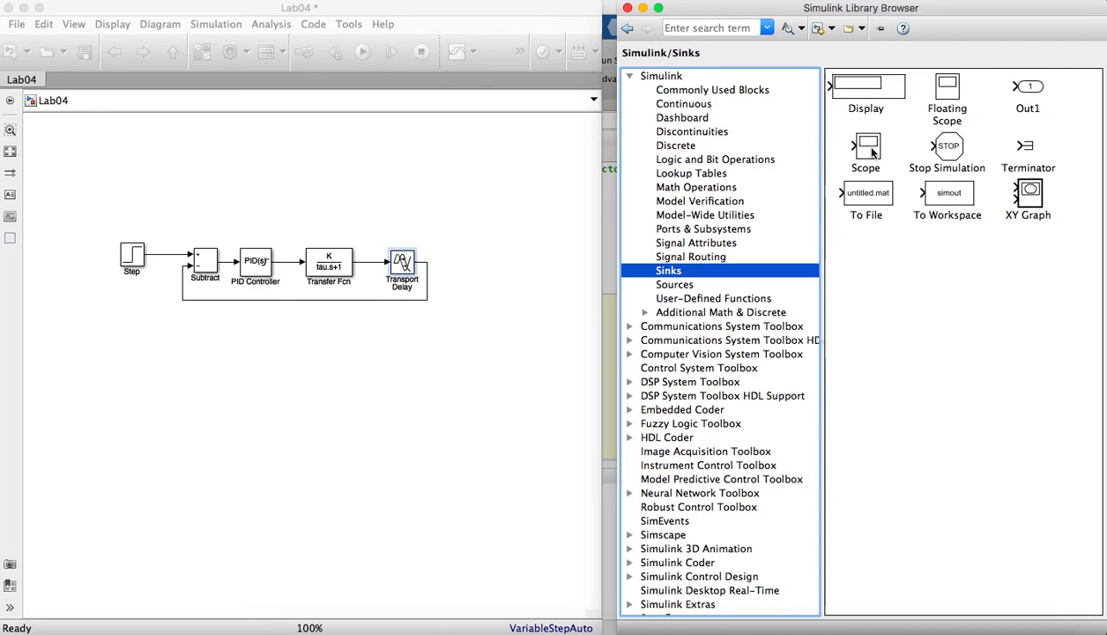
{"action": "left_click_drag", "start_coordinate": [922, 191], "coordinate": [421, 211]}
{"action": "left_click_drag", "start_coordinate": [498, 132], "coordinate": [298, 204]}
{"action": "left_click_drag", "start_coordinate": [917, 201], "coordinate": [185, 204]}
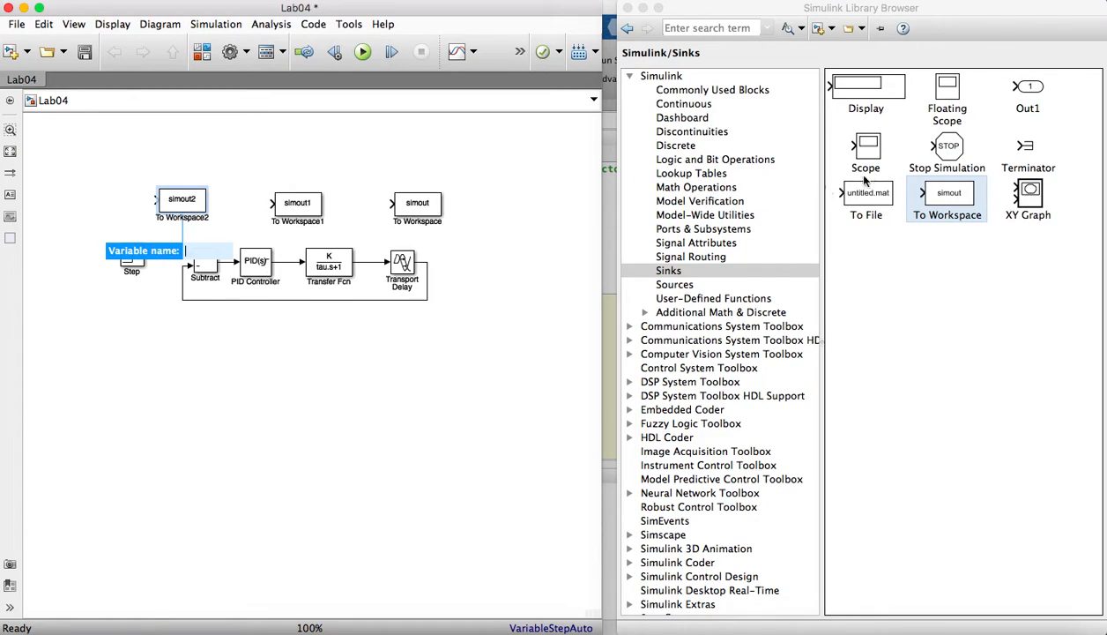
{"action": "left_click_drag", "start_coordinate": [866, 148], "coordinate": [420, 151]}
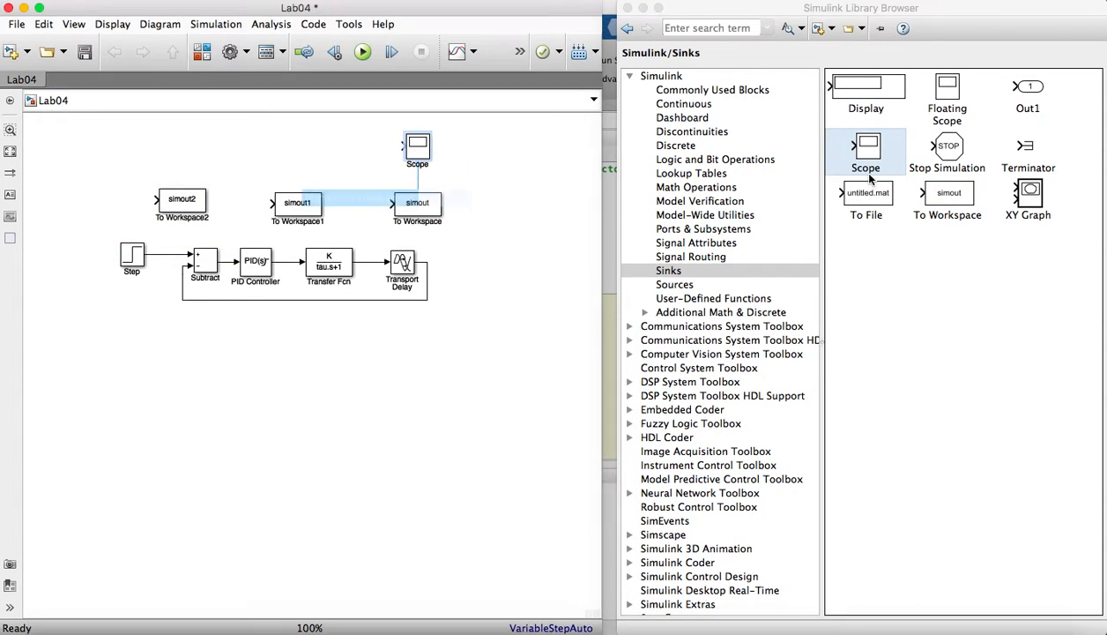
{"action": "left_click_drag", "start_coordinate": [873, 159], "coordinate": [237, 150]}
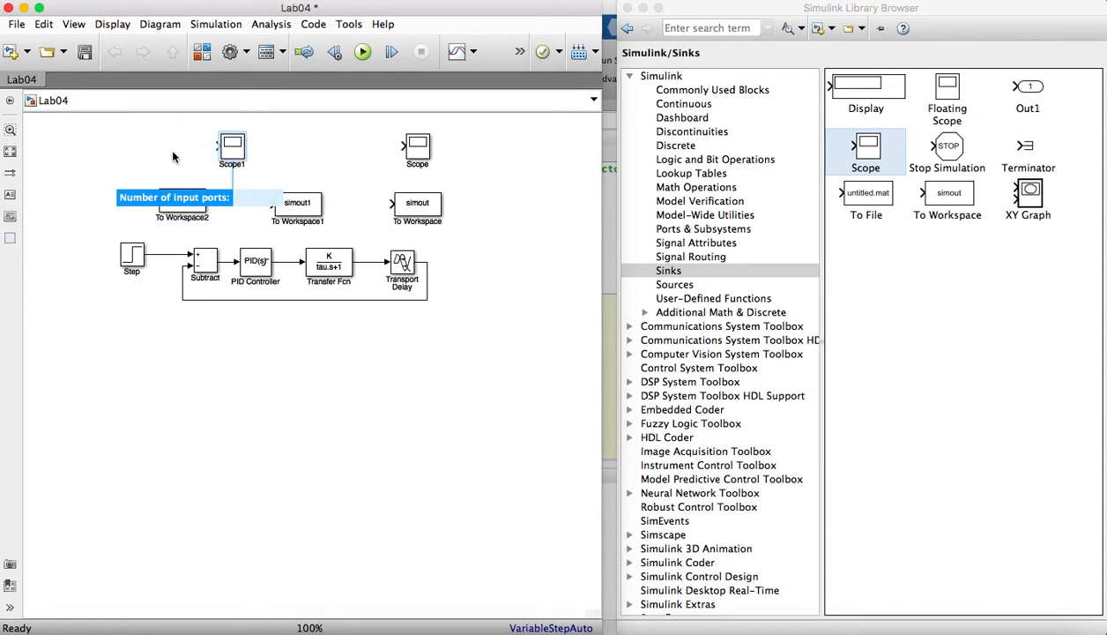
- Connect the three To Workspace blocks to the Step signal, the PID Controller output and the Transport Delay output
{"action": "left_click", "coordinate": [160, 198]}
{"action": "mouse_move", "coordinate": [157, 199]}
{"action": "left_mouse_down"}
{"action": "mouse_move", "coordinate": [148, 234]}
{"action": "mouse_move", "coordinate": [162, 254]}
{"action": "left_mouse_up"}
{"action": "mouse_move", "coordinate": [189, 208]}
{"action": "left_mouse_down"}
{"action": "mouse_move", "coordinate": [260, 201]}
{"action": "mouse_move", "coordinate": [200, 210]}
{"action": "left_mouse_up"}
{"action": "left_click_drag", "start_coordinate": [306, 204], "coordinate": [287, 261]}
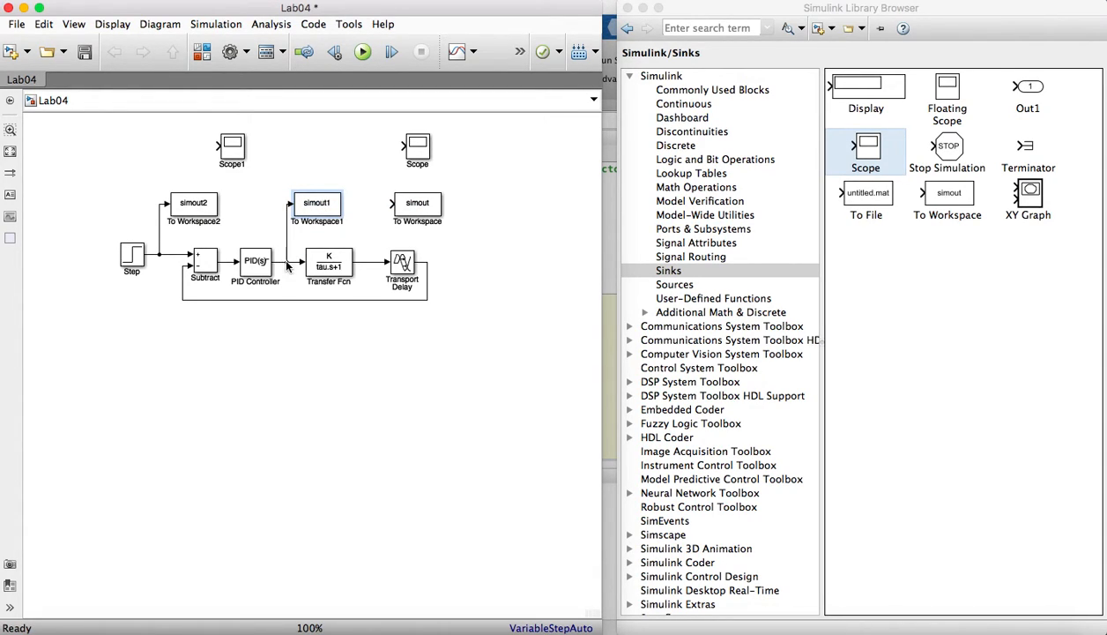
{"action": "left_click_drag", "start_coordinate": [410, 205], "coordinate": [427, 261]}
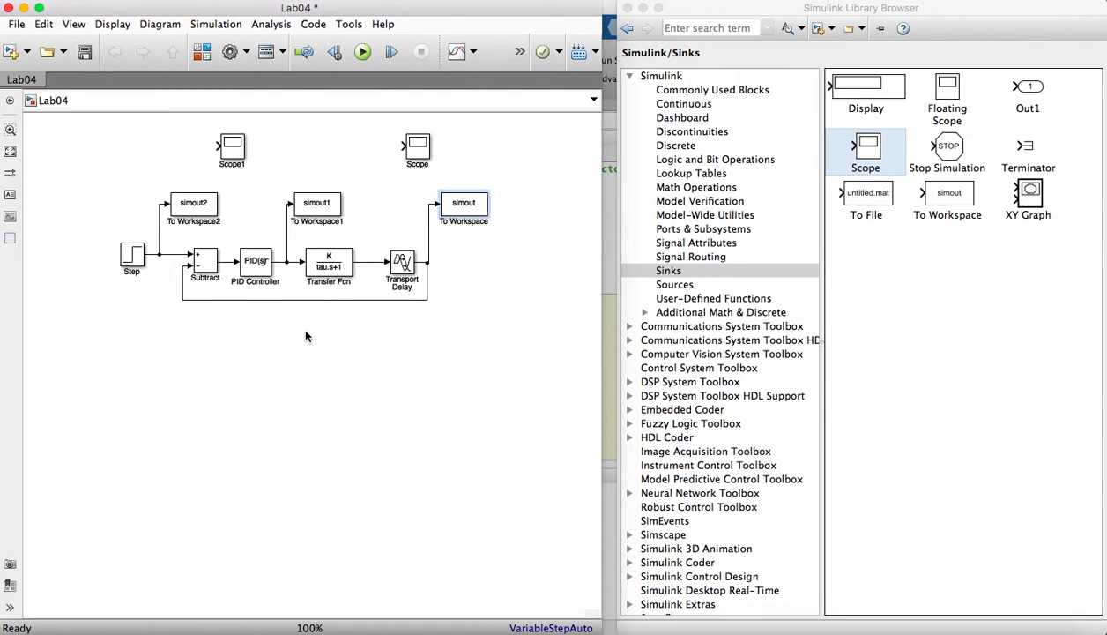
- Name the variable of the To Workspace block on the Step signal SP and set its save format to Array
{"action": "left_click", "coordinate": [199, 197]}
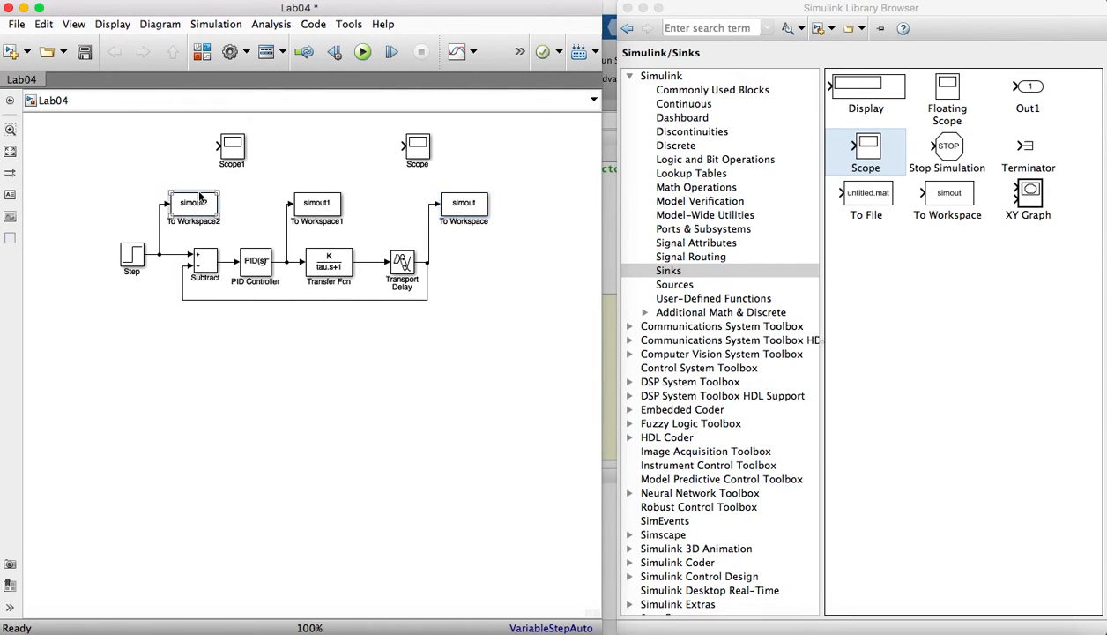
{"action": "double_click", "coordinate": [202, 203]}
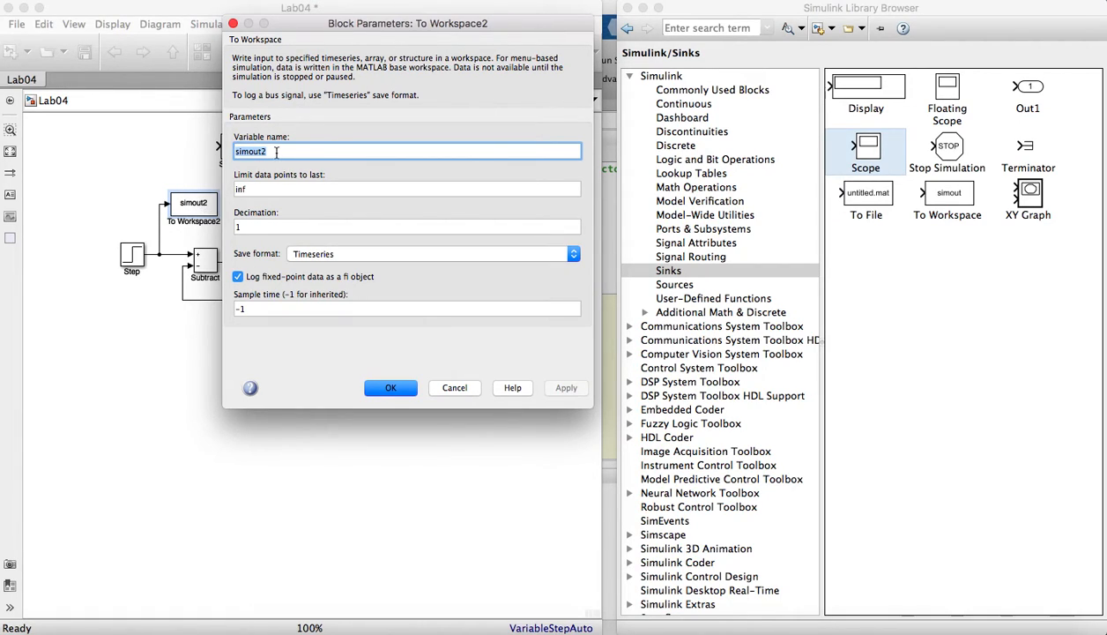
{"action": "type", "text": "SP"}
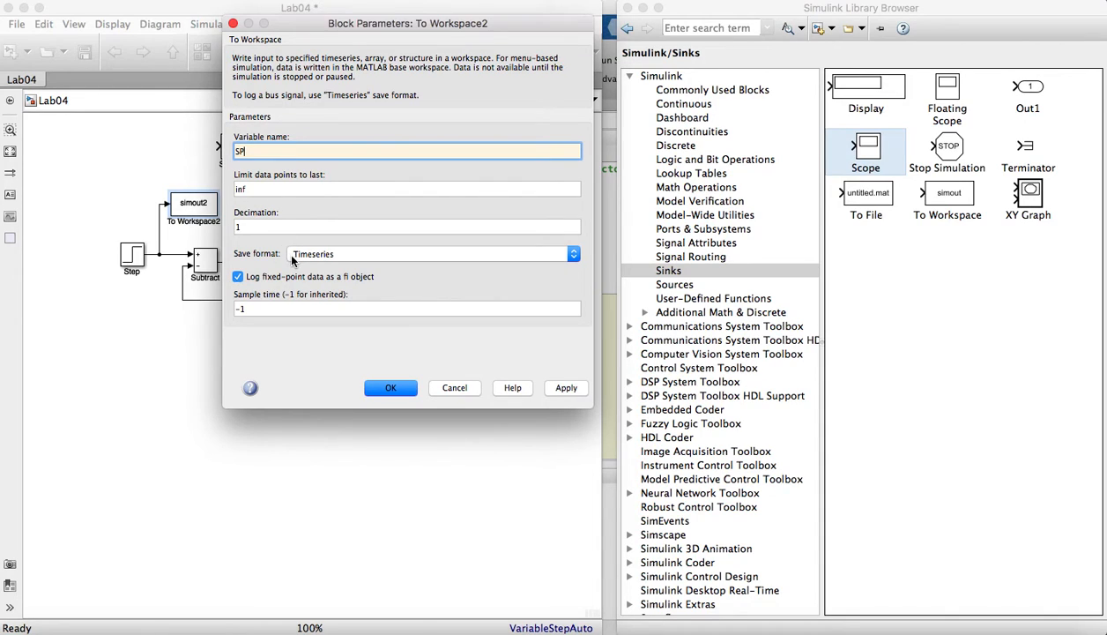
{"action": "left_click", "coordinate": [340, 252]}
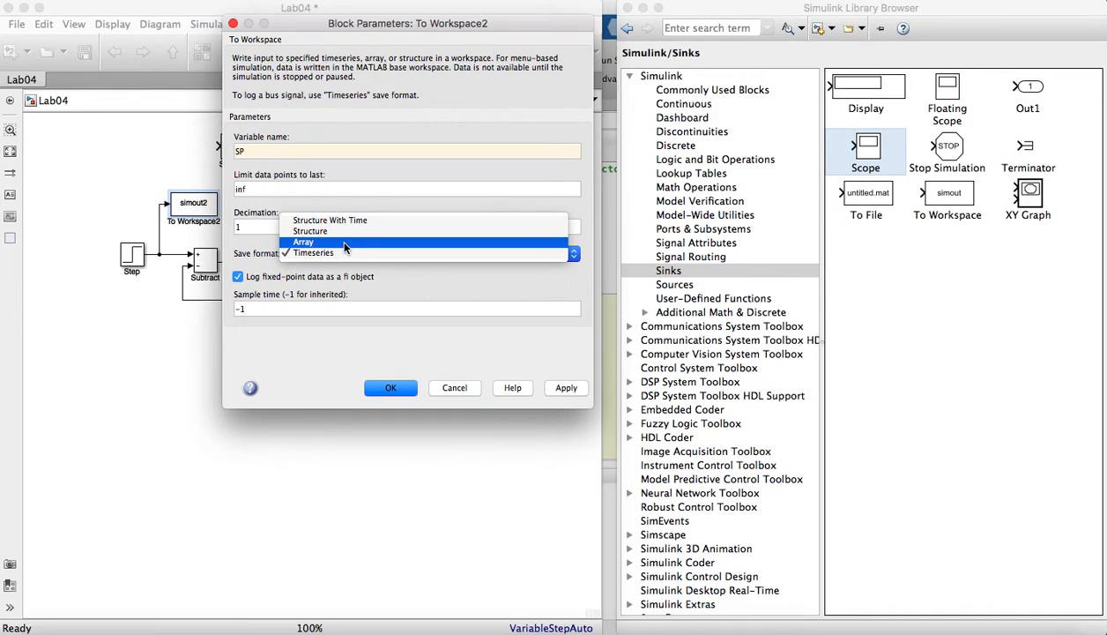
{"action": "left_click", "coordinate": [344, 245]}
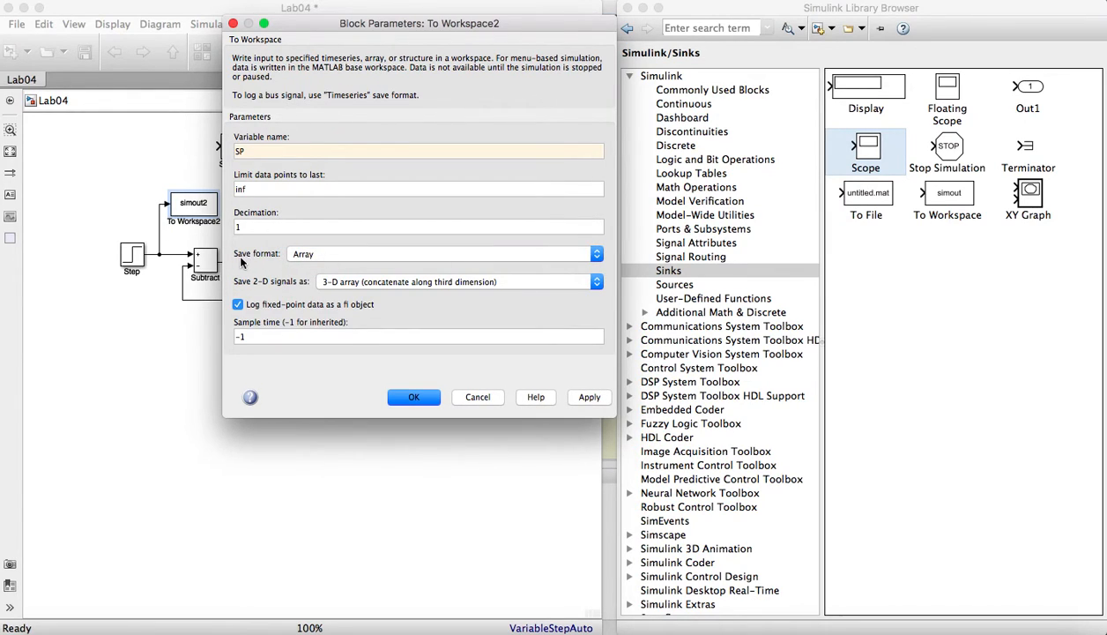
{"action": "left_click", "coordinate": [305, 253]}
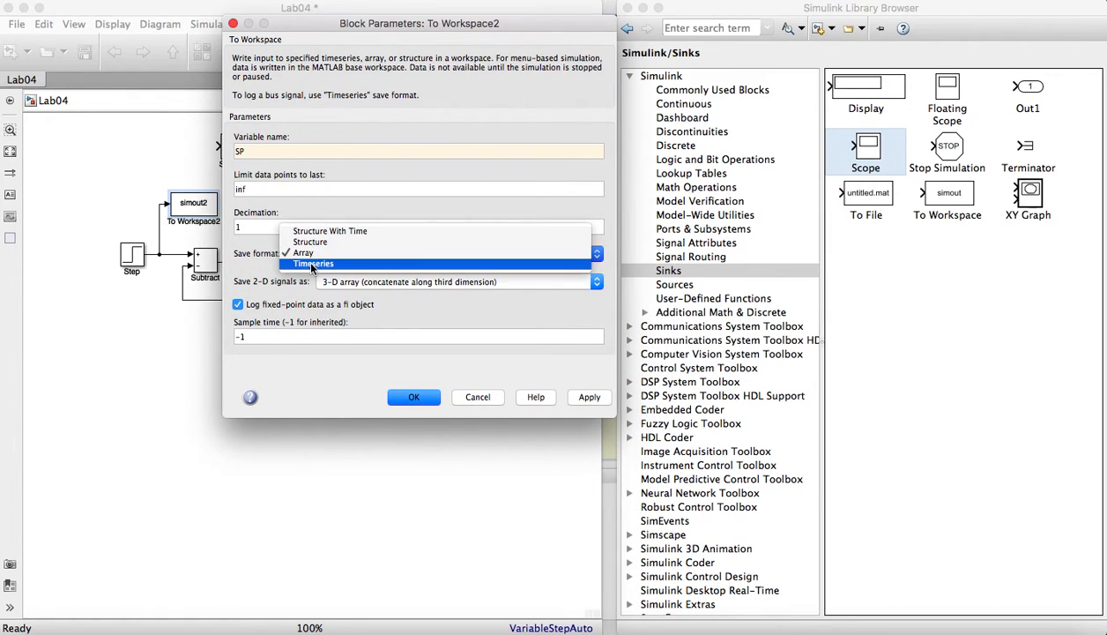
{"action": "left_click", "coordinate": [268, 336]}
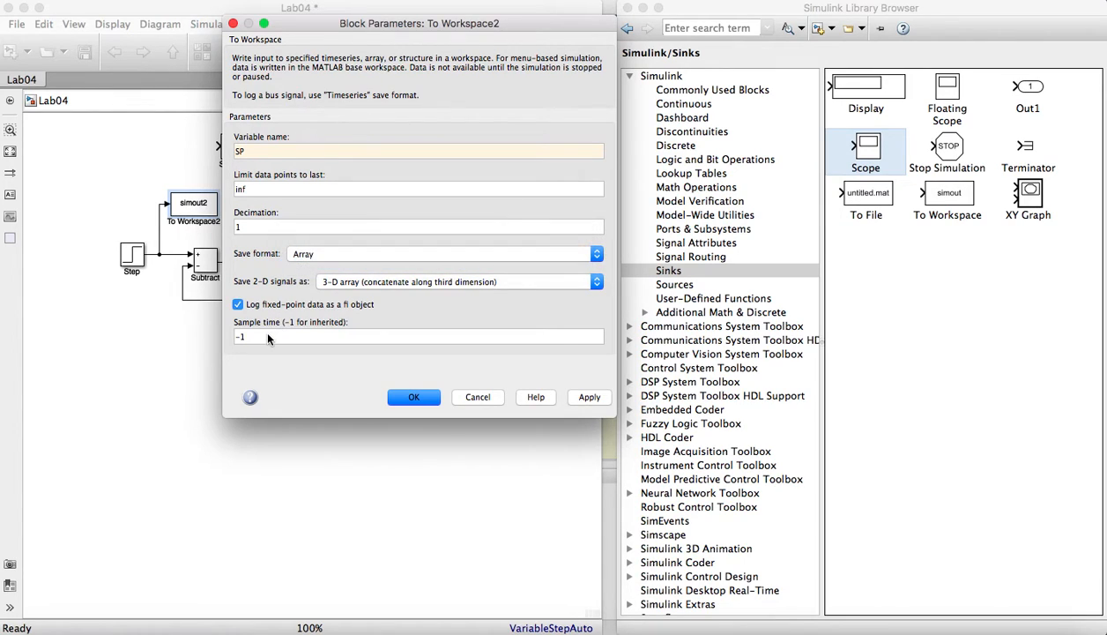
- Set the SP To Workspace block's sample time to 0.1 and accept the block parameters
{"action": "left_click", "coordinate": [268, 336]}
{"action": "type", "text": "0."}
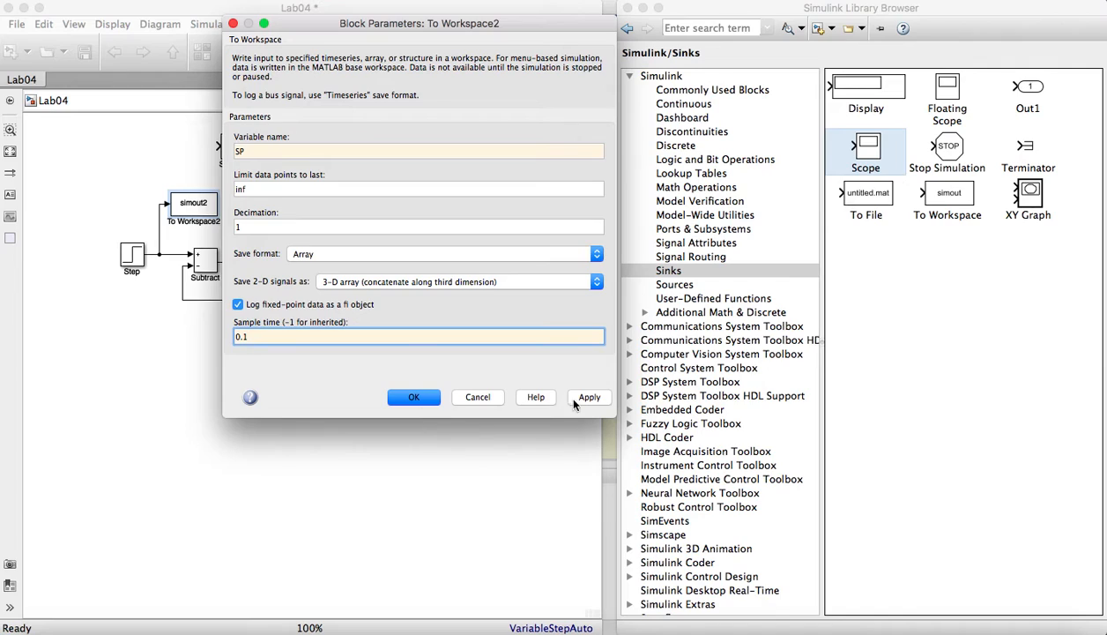
{"action": "left_click", "coordinate": [585, 399]}
{"action": "left_click", "coordinate": [416, 398]}
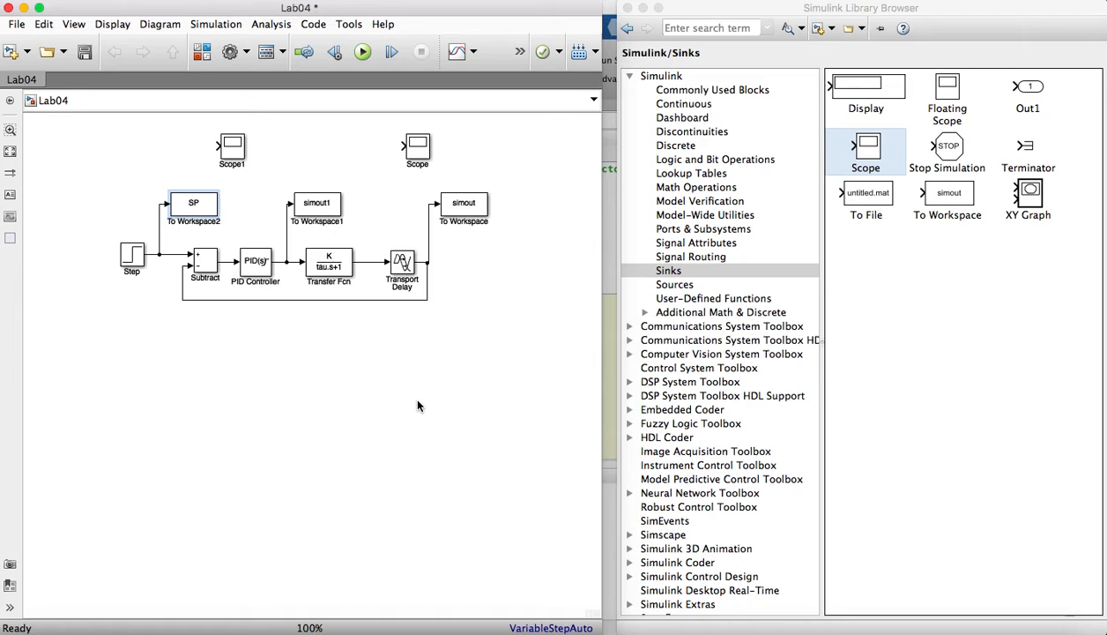
- Name the variable of the To Workspace block on the PID Controller output Input and set its save format to Array
{"action": "double_click", "coordinate": [317, 206]}
{"action": "type", "text": "Input"}
{"action": "left_click", "coordinate": [462, 254]}
{"action": "left_click", "coordinate": [452, 241]}
- Set the Input To Workspace block's sample time to 0.1 and accept the block parameters
{"action": "double_click", "coordinate": [385, 336]}
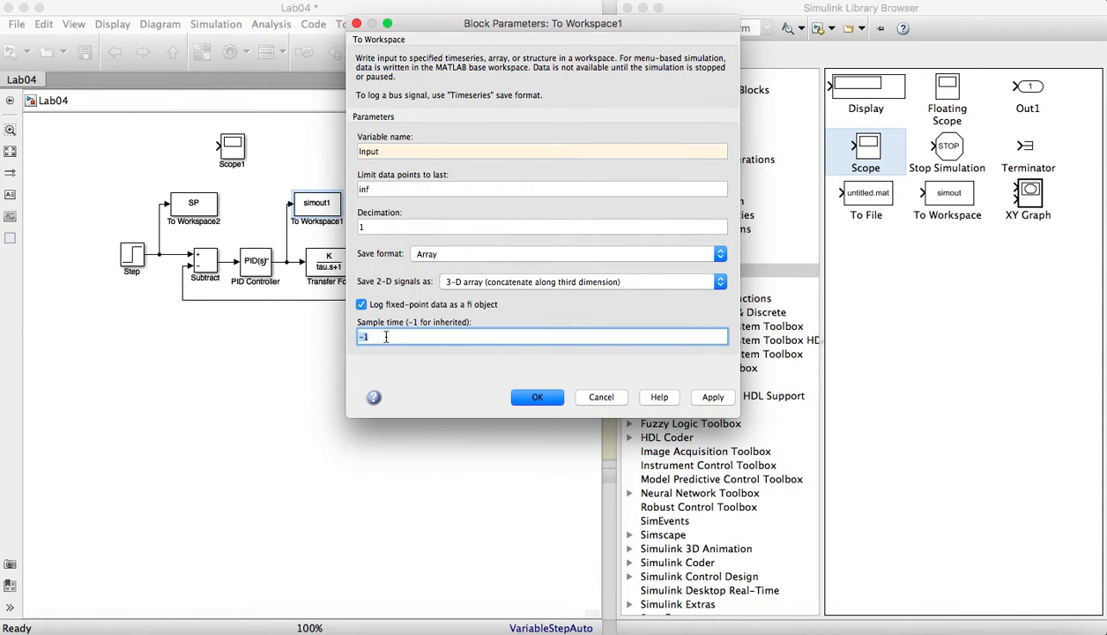
{"action": "type", "text": "0.1"}
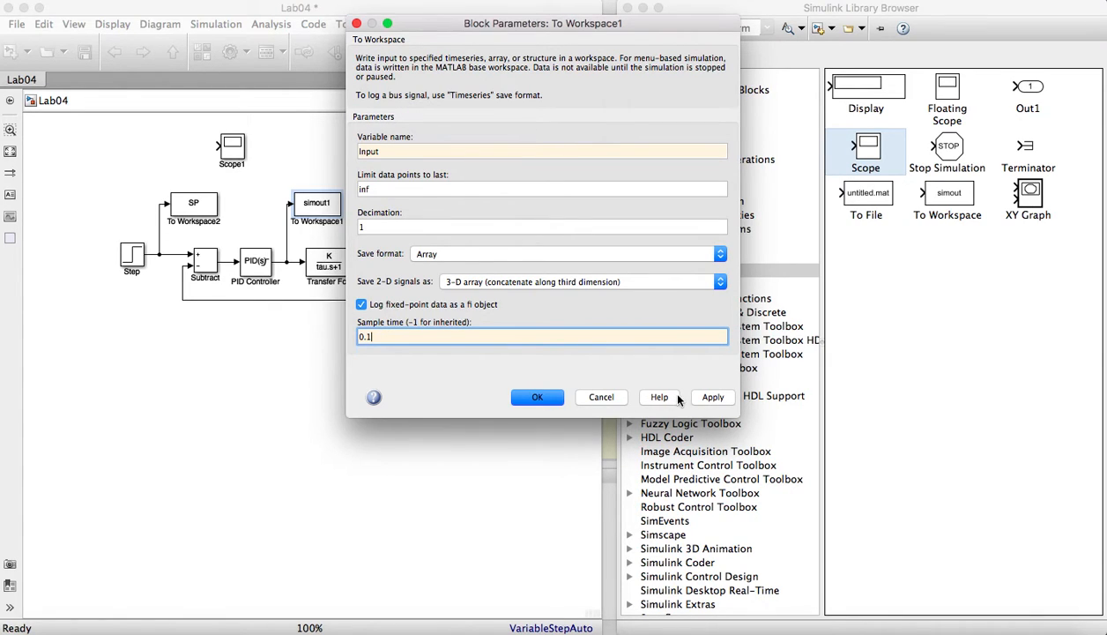
{"action": "left_click", "coordinate": [712, 398]}
{"action": "left_click", "coordinate": [537, 397]}
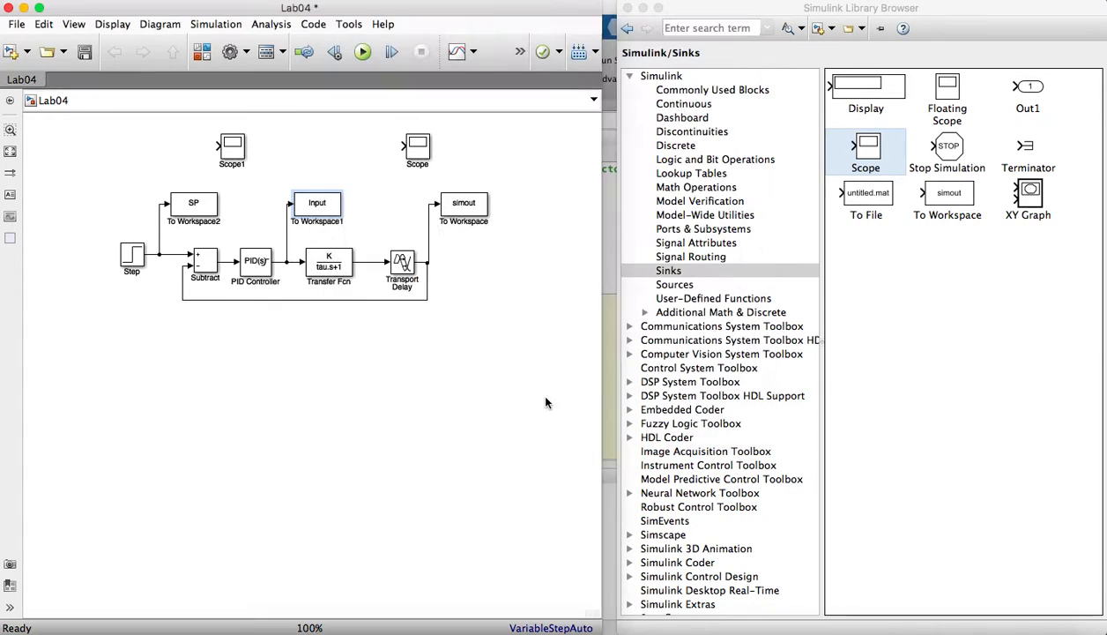
- Name the variable of the To Workspace block on the Transport Delay output Output and set its save format to Array
{"action": "double_click", "coordinate": [463, 205]}
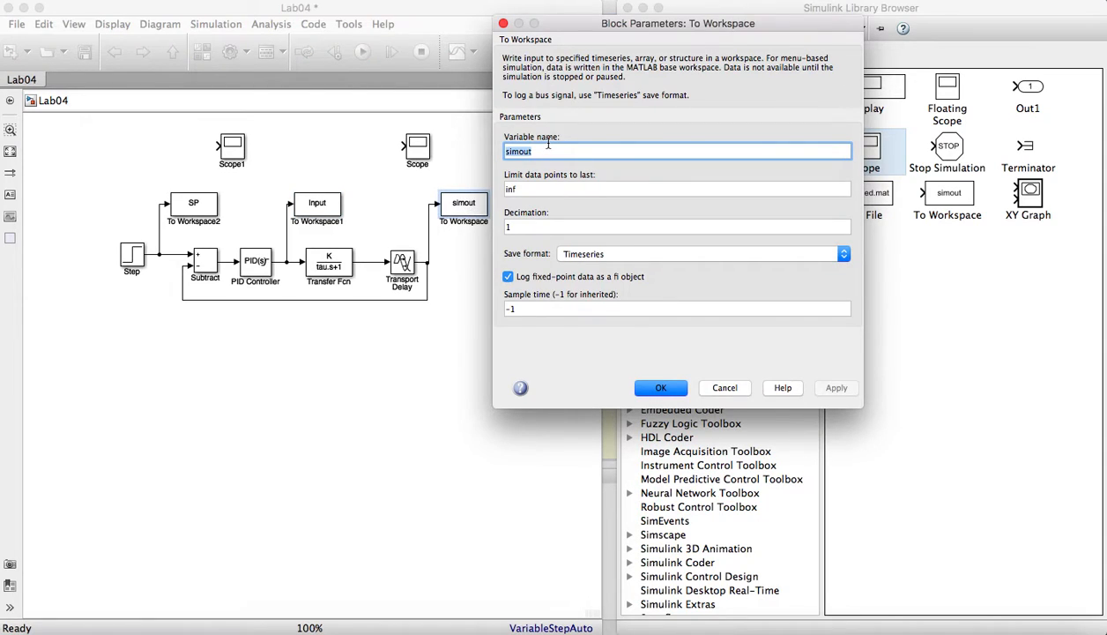
{"action": "type", "text": "Oup"}
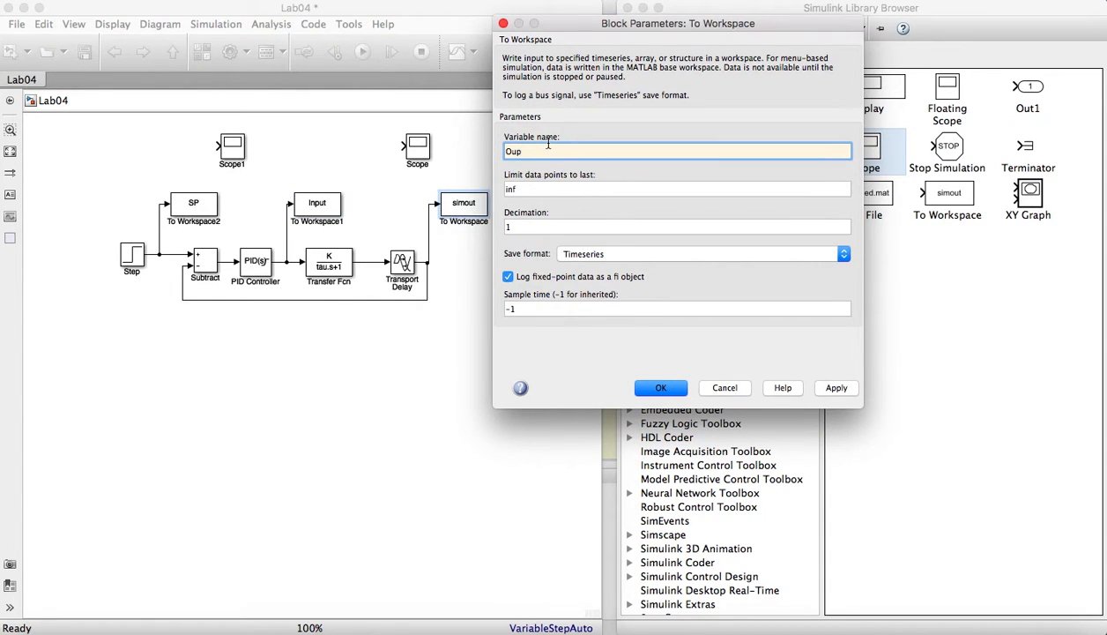
{"action": "key", "text": "BackSpace"}
{"action": "type", "text": "tput"}
{"action": "left_click", "coordinate": [584, 254]}
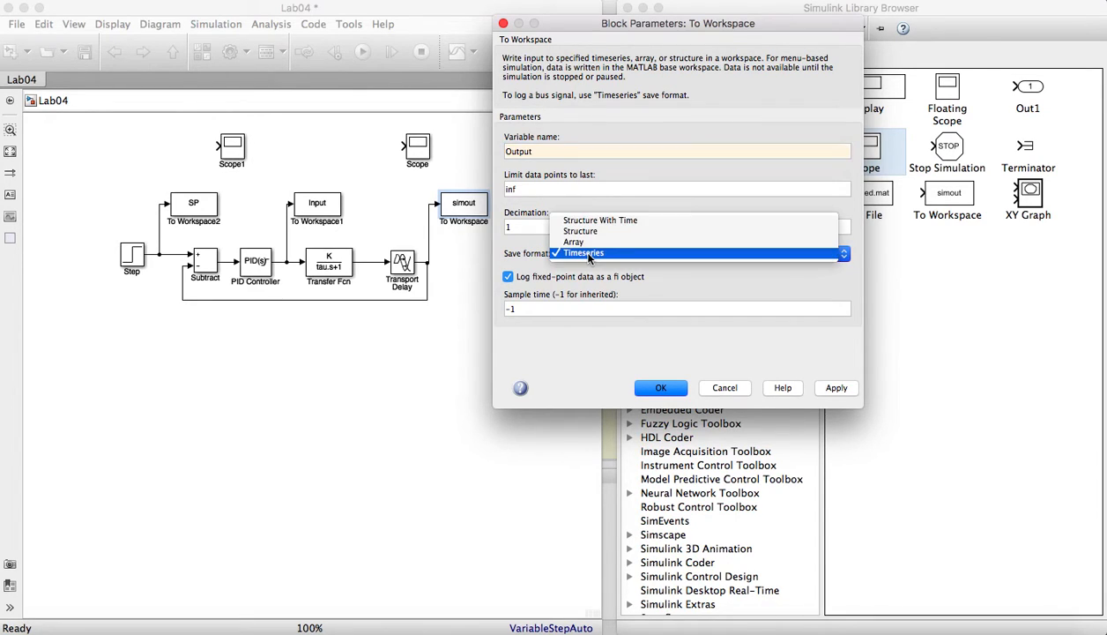
{"action": "left_click", "coordinate": [575, 242]}
{"action": "double_click", "coordinate": [533, 335]}
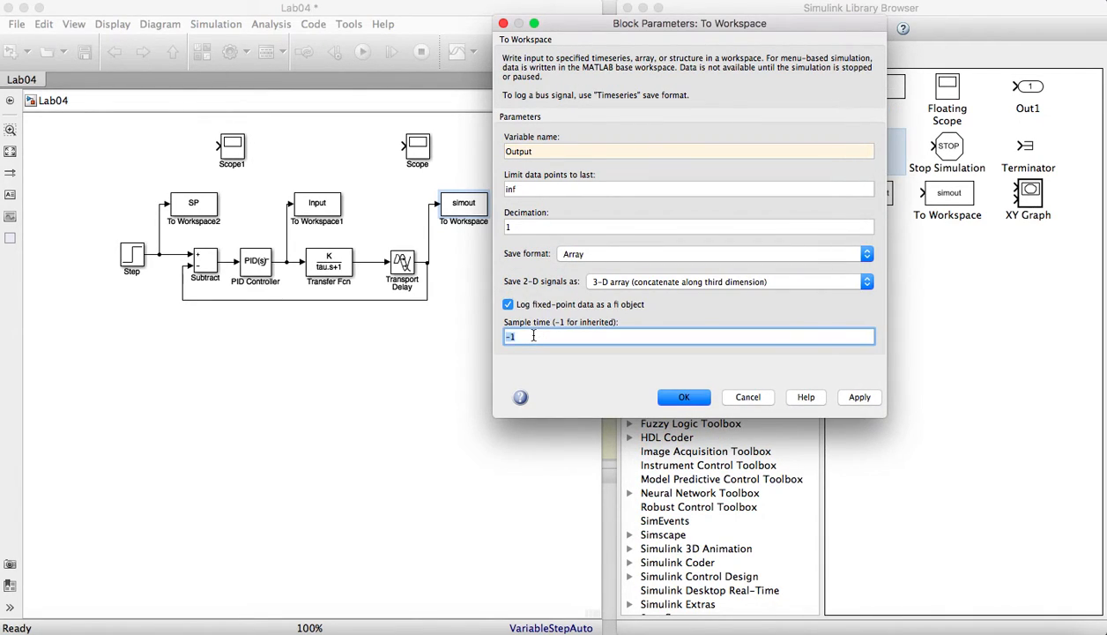
{"action": "type", "text": "0.1"}
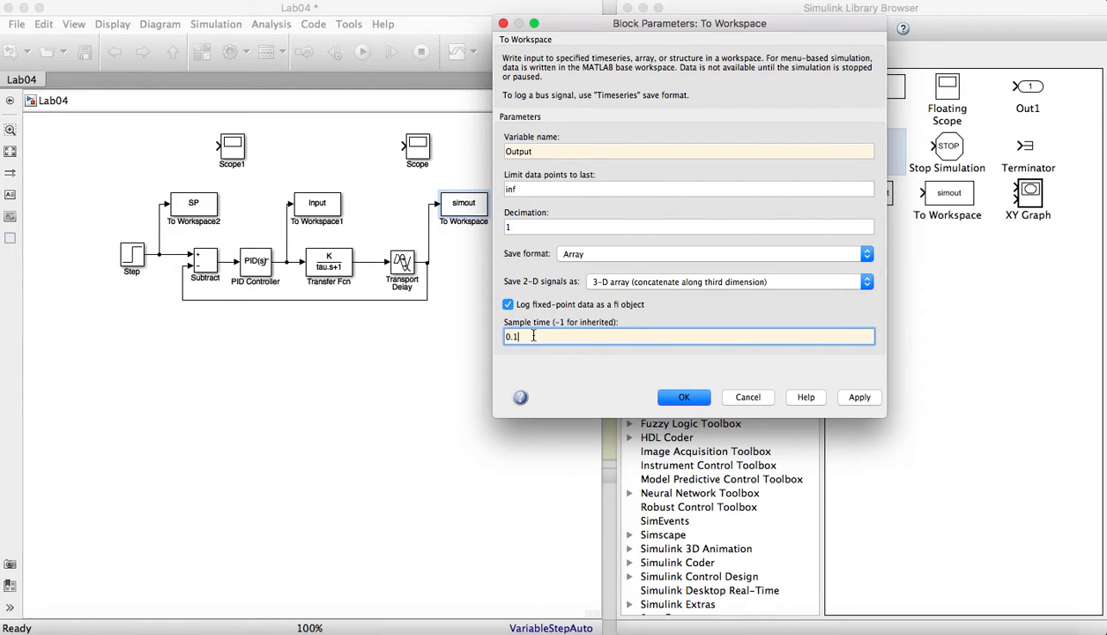
{"action": "left_click", "coordinate": [748, 398]}
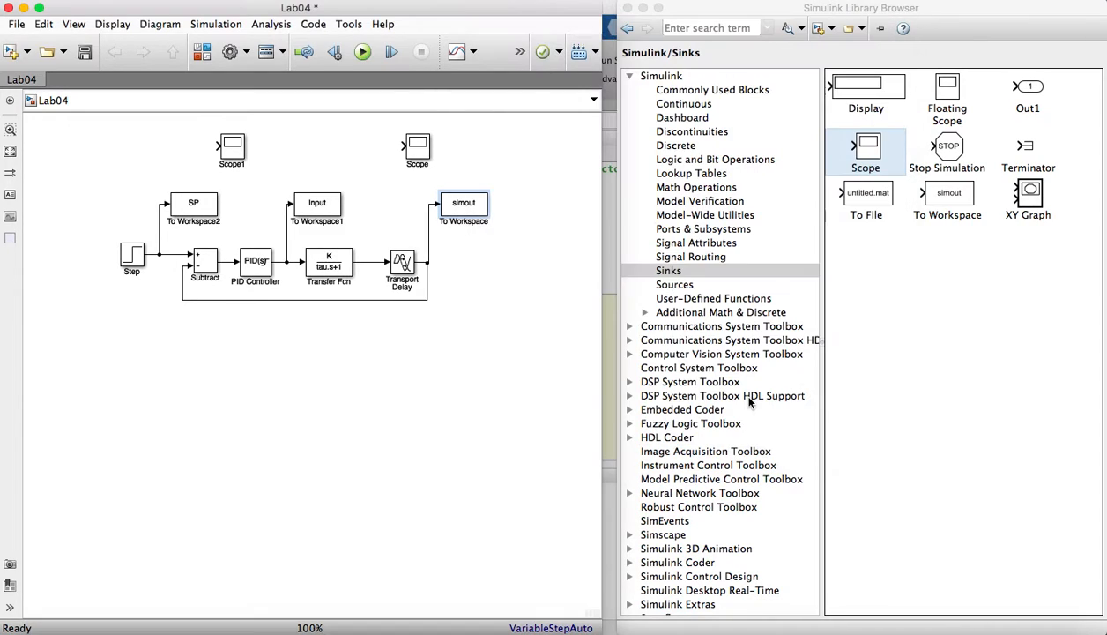
- Name the variable of the To Workspace block on the Transport Delay output Output and choose Array as its save format
{"action": "double_click", "coordinate": [454, 211]}
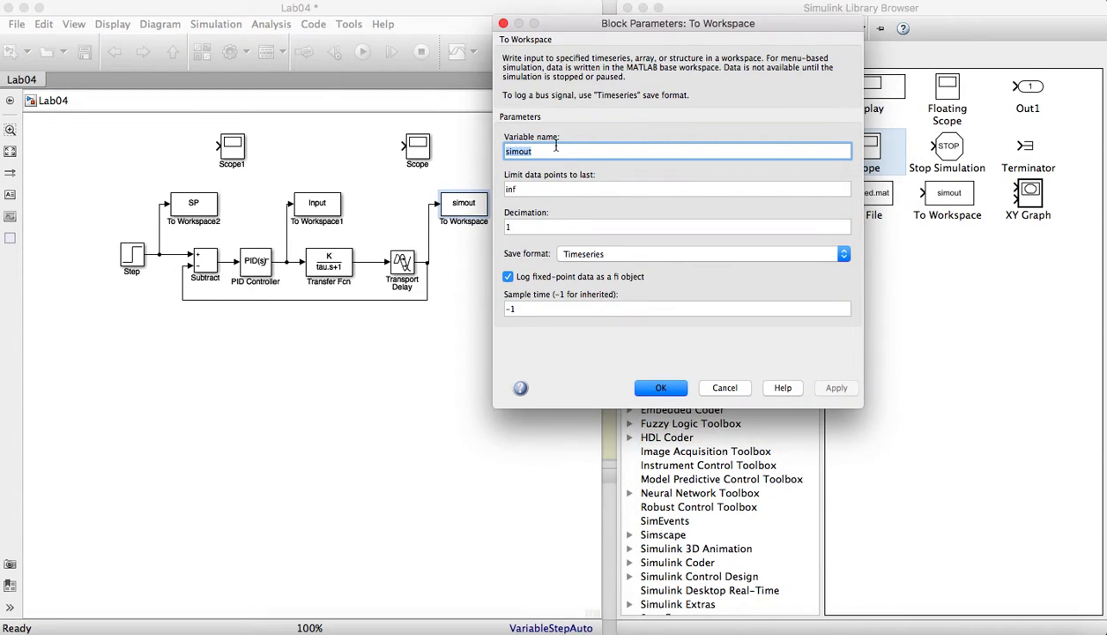
{"action": "type", "text": "Output"}
{"action": "left_click", "coordinate": [575, 253]}
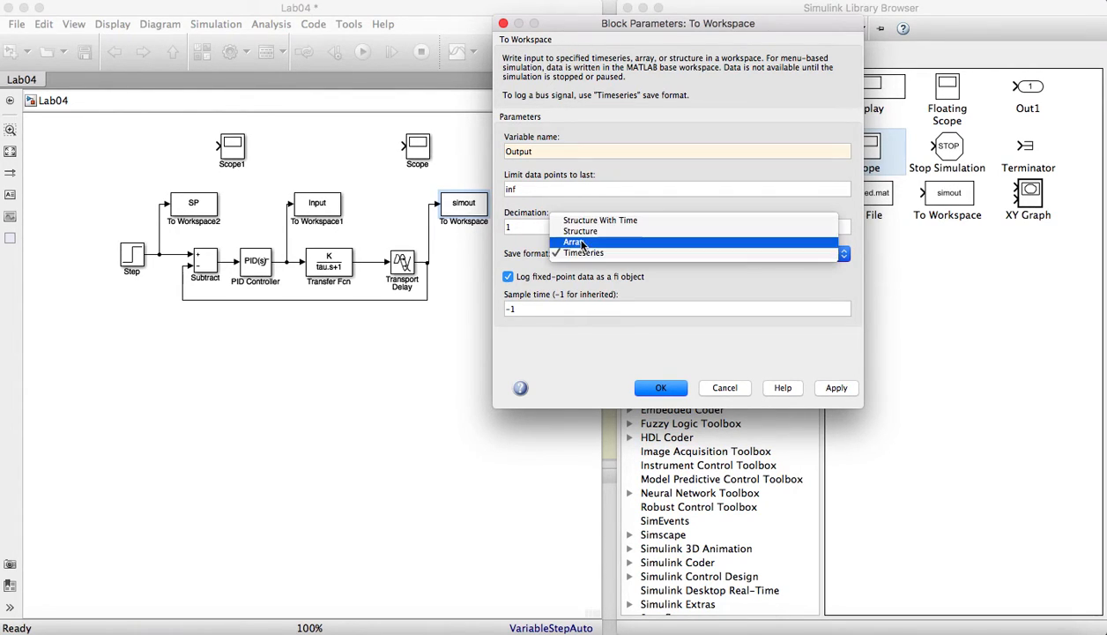
{"action": "left_click", "coordinate": [575, 242]}
- Set the sample time of the Output To Workspace block to 0.1, then apply and accept the block parameters
{"action": "double_click", "coordinate": [519, 336]}
{"action": "type", "text": "0"}
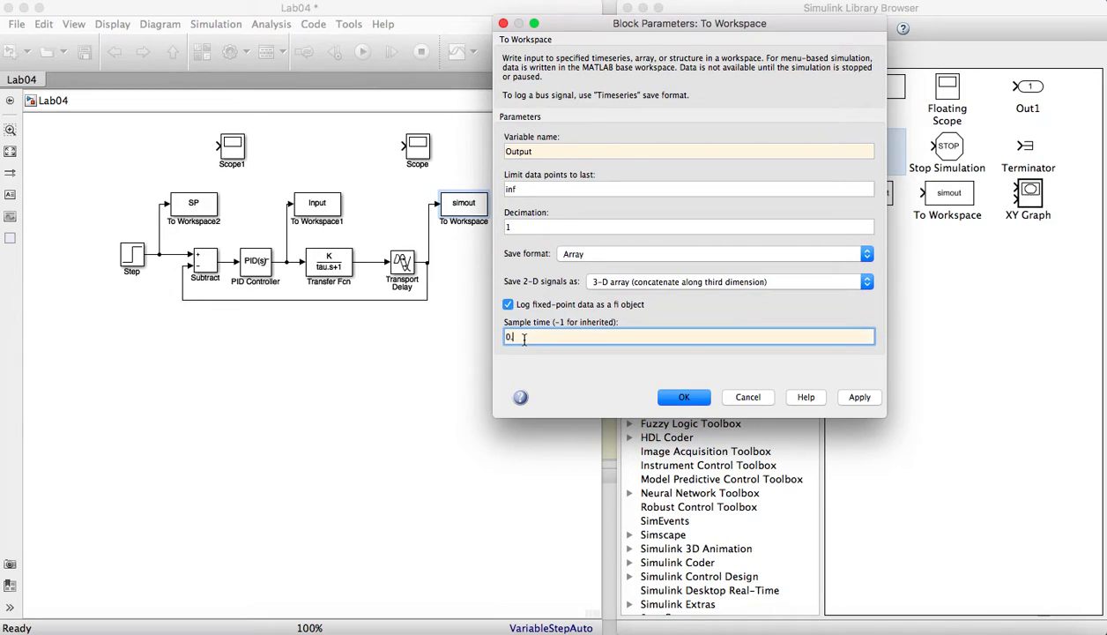
{"action": "type", "text": ".1"}
{"action": "left_click", "coordinate": [851, 396]}
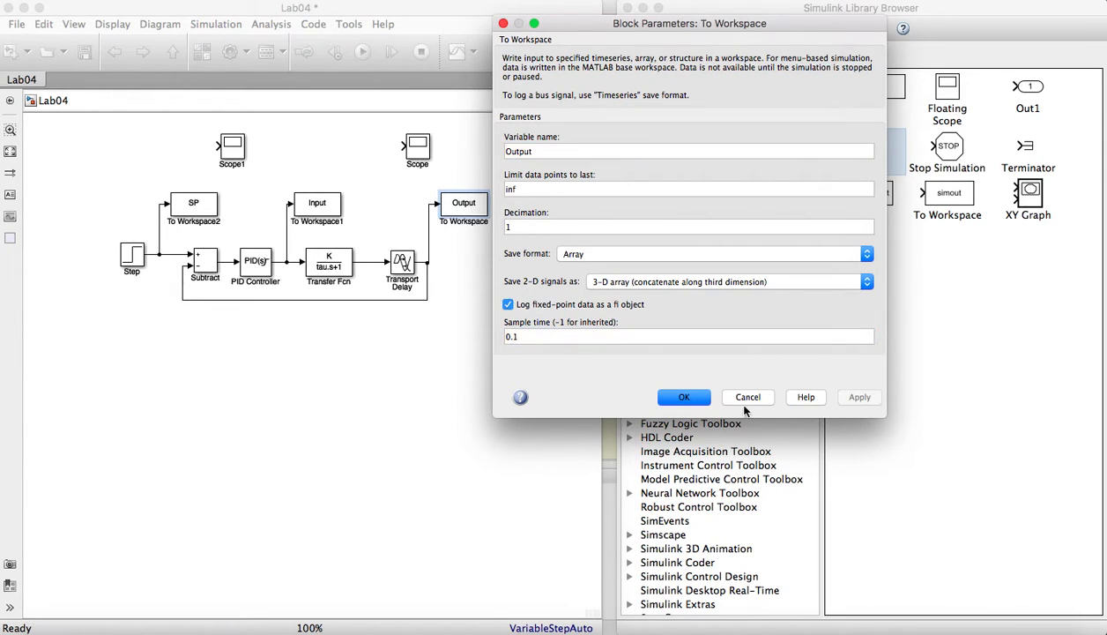
{"action": "left_click", "coordinate": [685, 399]}
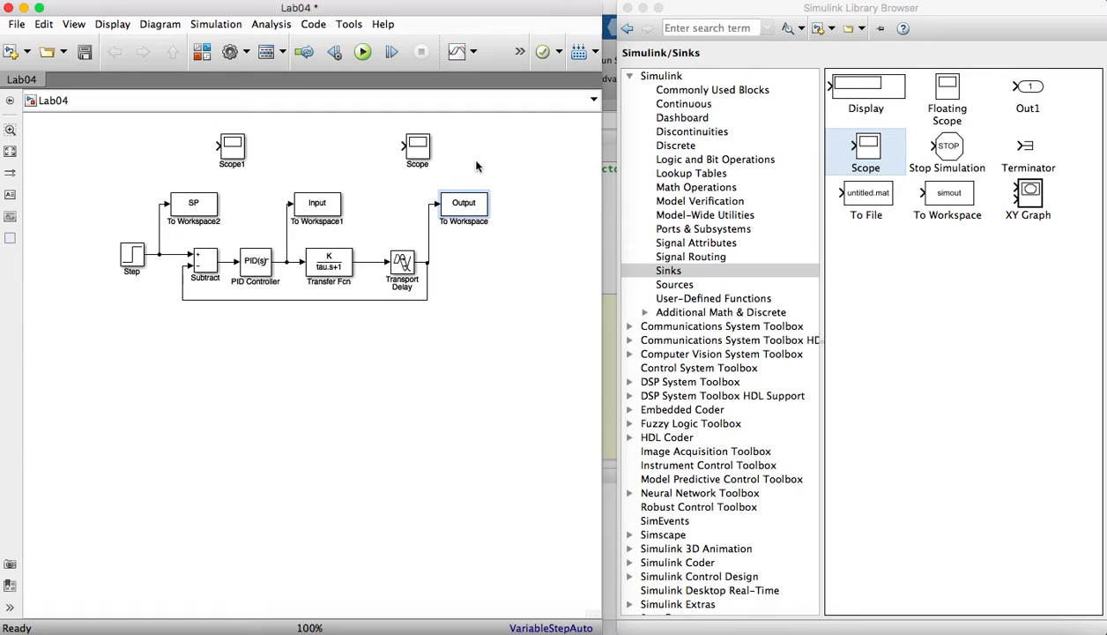
- Move the Scope block right of the Output block and connect Scope1 to the setpoint branch from the Step block
{"action": "left_click", "coordinate": [415, 156]}
{"action": "left_click_drag", "start_coordinate": [415, 155], "coordinate": [545, 155]}
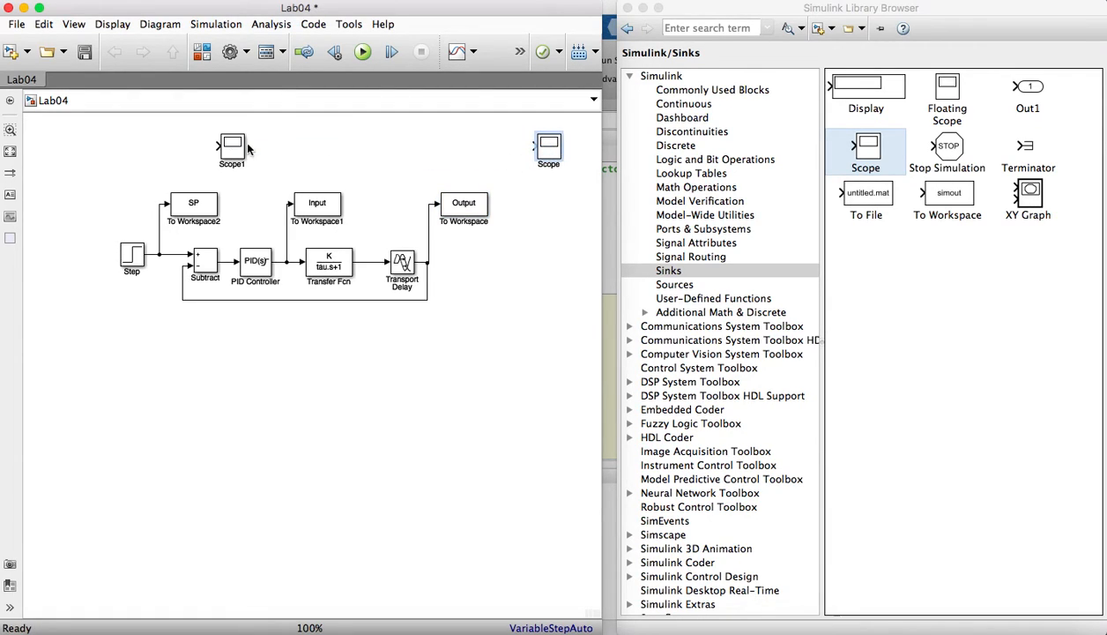
{"action": "left_click_drag", "start_coordinate": [235, 153], "coordinate": [159, 204]}
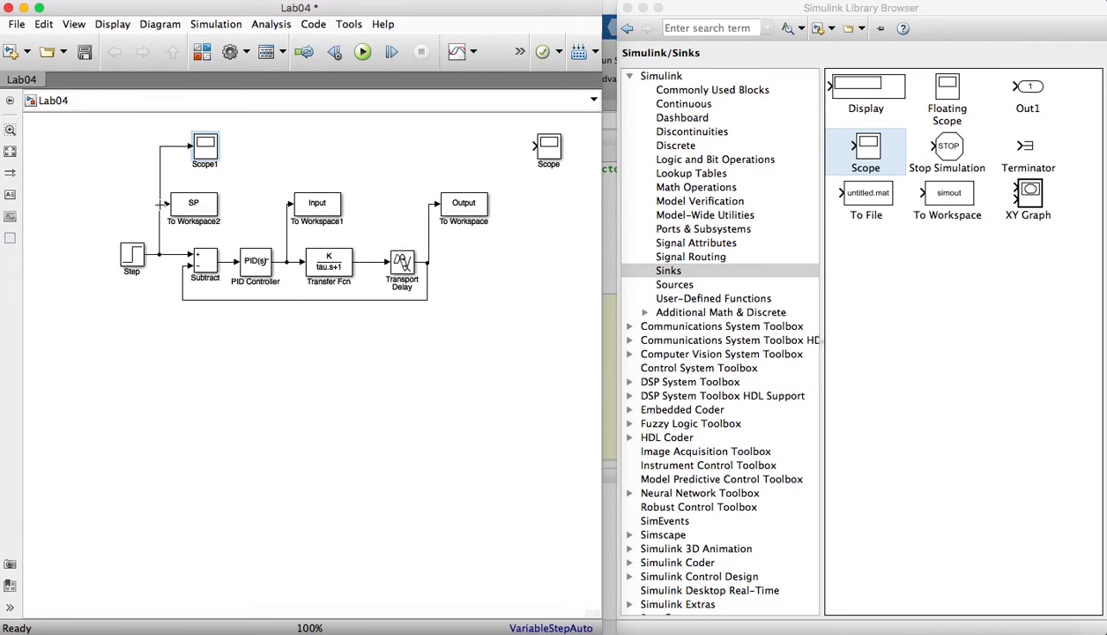
- Open the Scope1 display, examine its axes-scaling options and close the scope window
{"action": "double_click", "coordinate": [203, 148]}
{"action": "left_click_drag", "start_coordinate": [470, 124], "coordinate": [645, 101]}
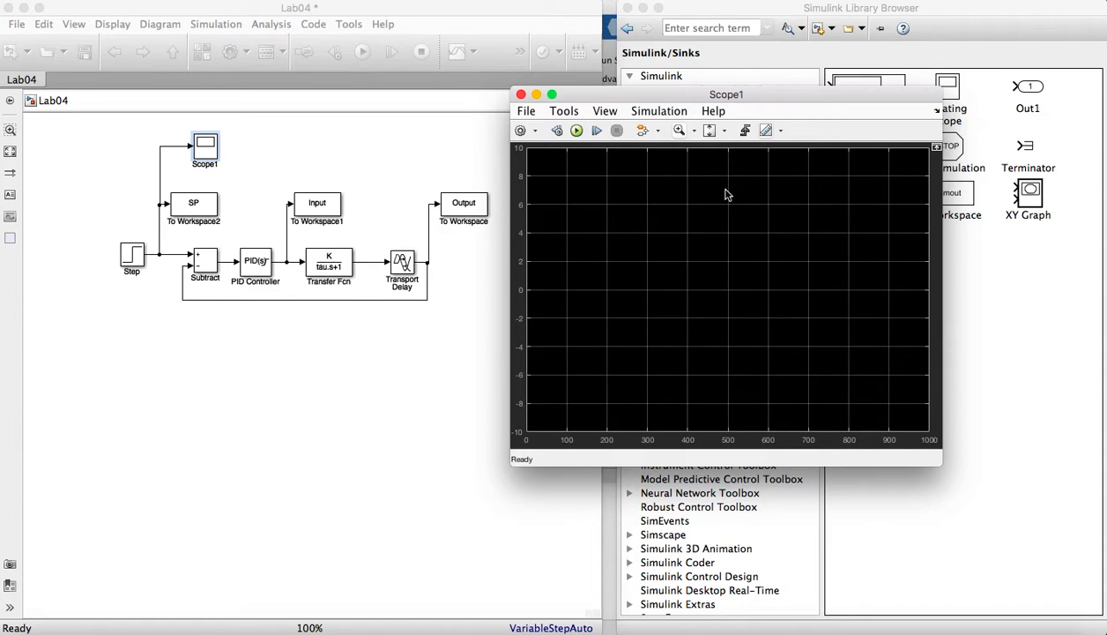
{"action": "left_click", "coordinate": [712, 133]}
{"action": "left_click", "coordinate": [712, 175]}
{"action": "left_click", "coordinate": [520, 93]}
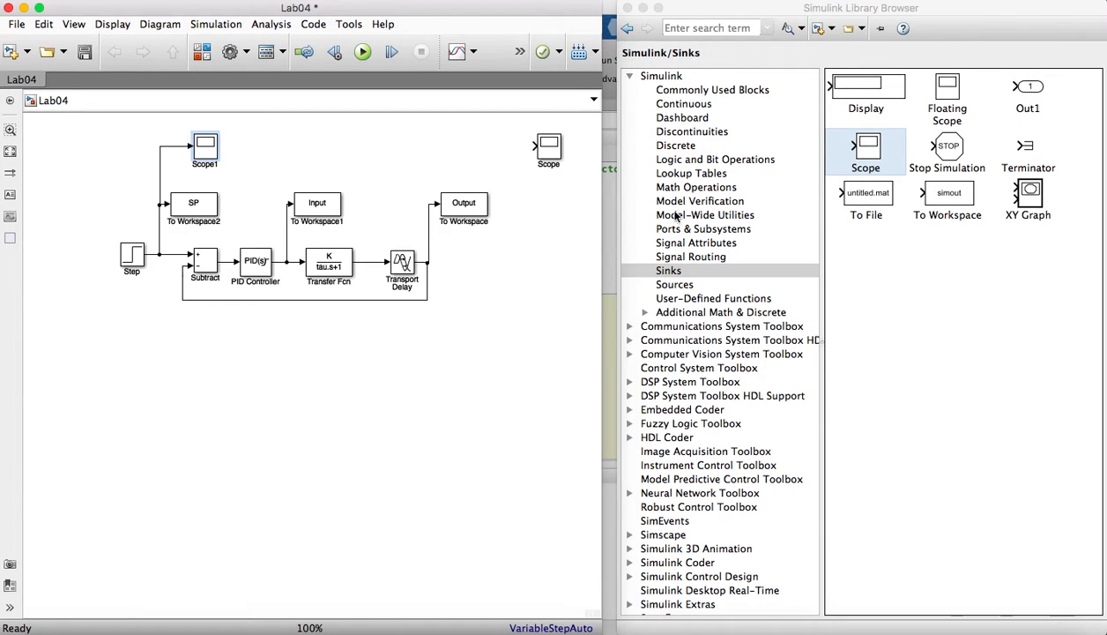
- Add a Mux block from the Signal Routing library in front of Scope, connected to the Scope input
{"action": "left_click", "coordinate": [670, 246]}
{"action": "left_click", "coordinate": [674, 256]}
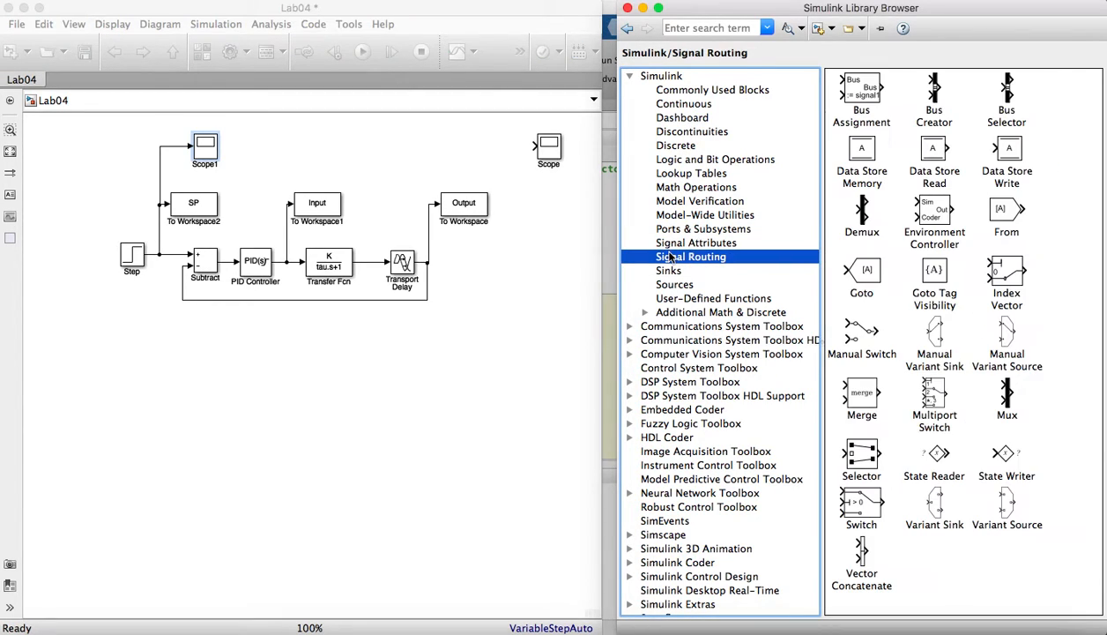
{"action": "left_click_drag", "start_coordinate": [1011, 398], "coordinate": [502, 148]}
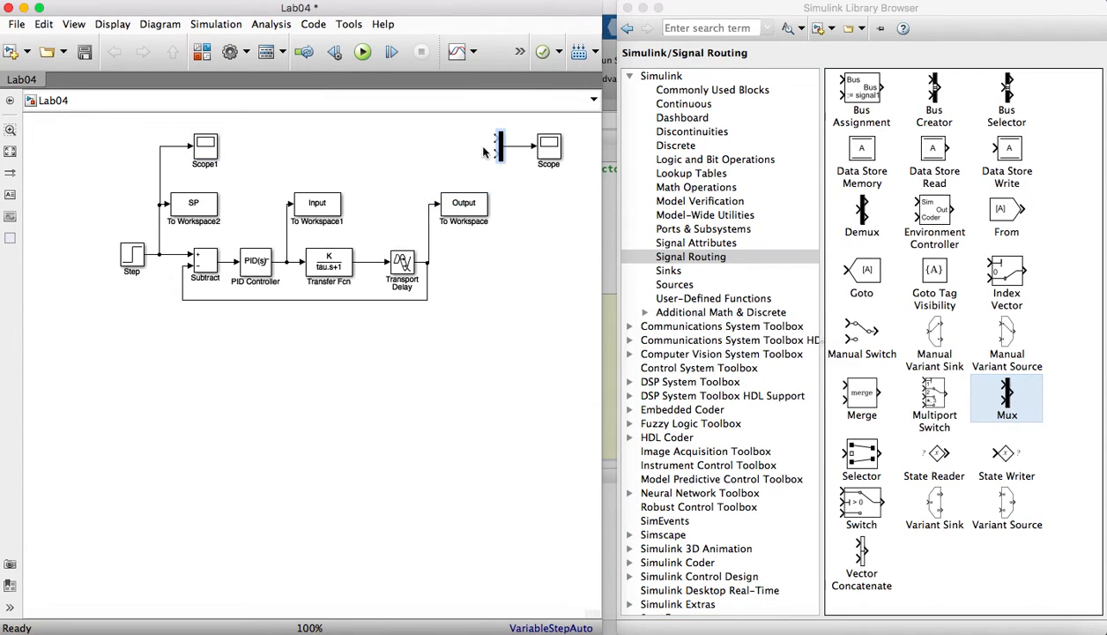
- Connect the Mux's lower input to the Transport Delay output branch and its upper input to the Step setpoint branch
{"action": "left_click", "coordinate": [429, 205]}
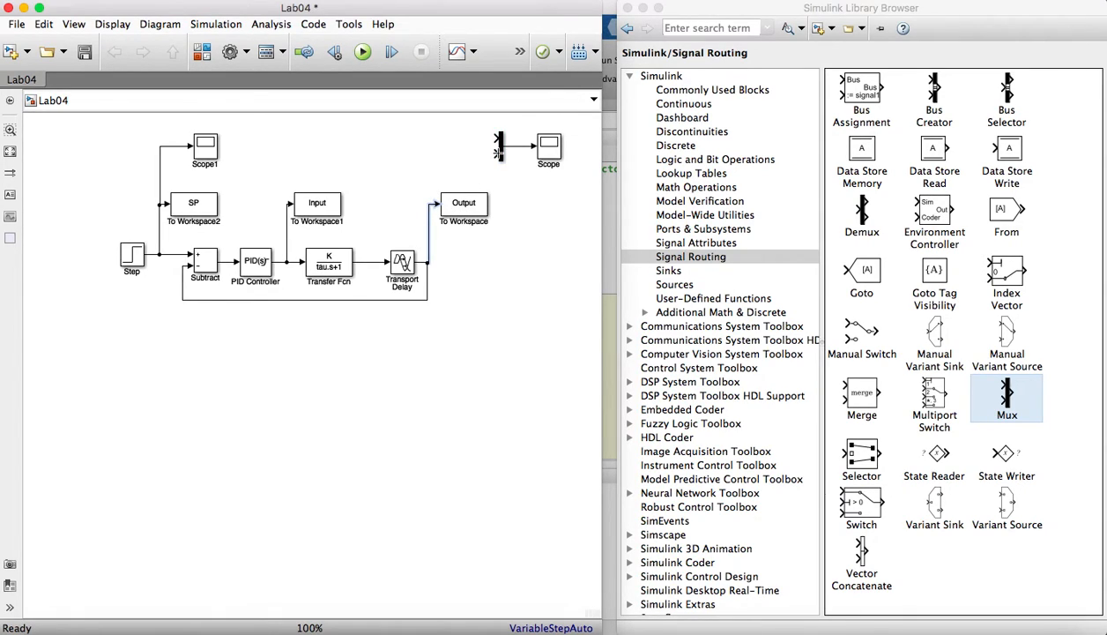
{"action": "left_click_drag", "start_coordinate": [498, 152], "coordinate": [430, 204]}
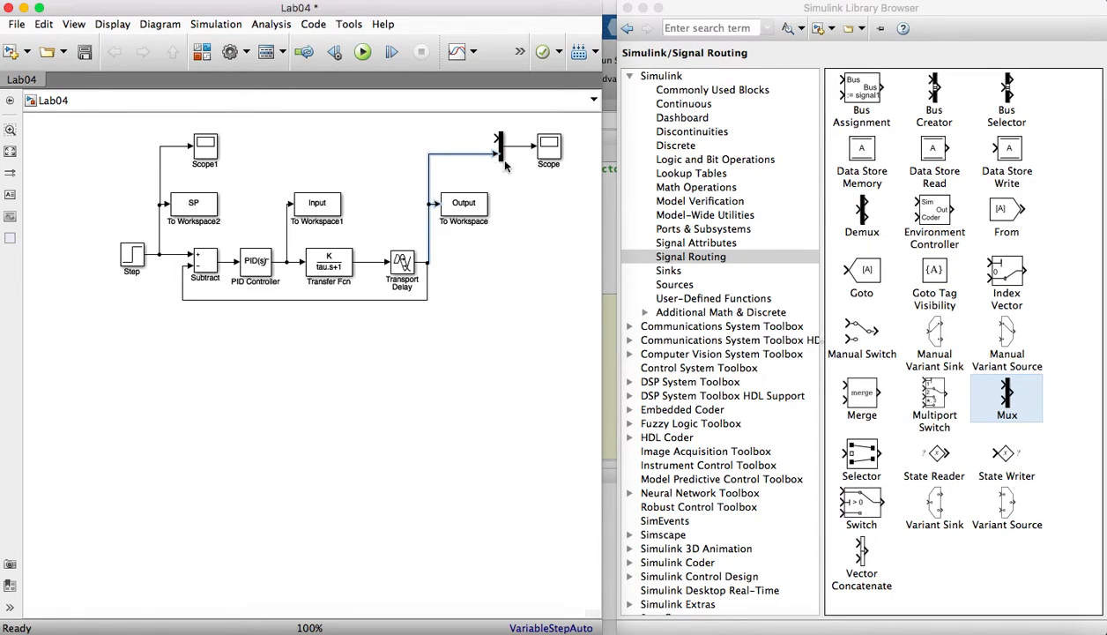
{"action": "left_click_drag", "start_coordinate": [498, 139], "coordinate": [160, 144]}
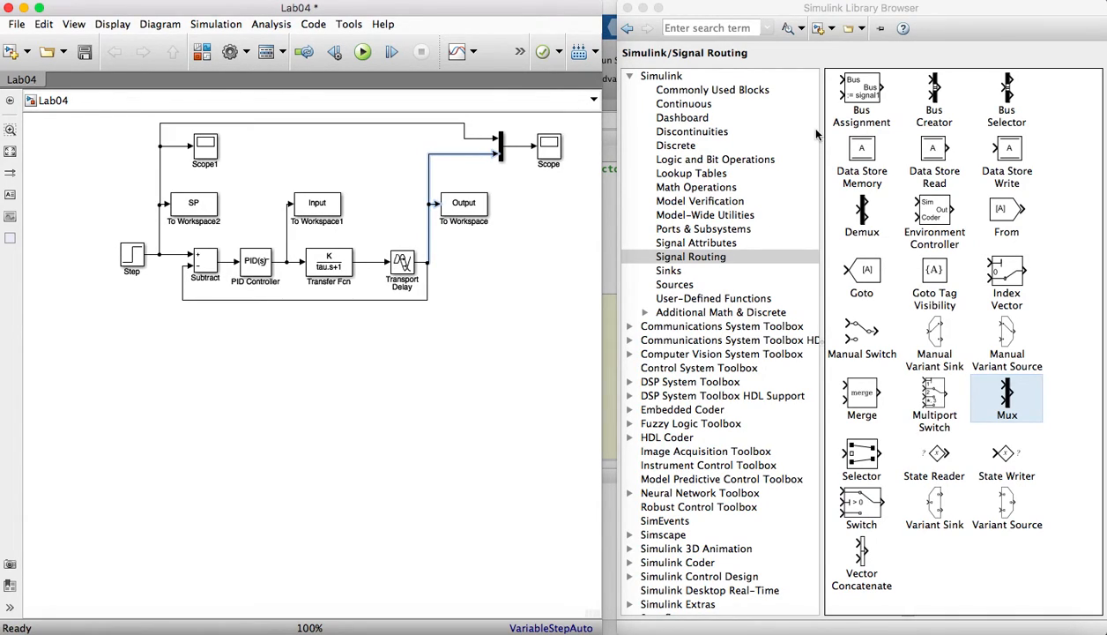
- Add a Clock and a To Workspace block below the feedback loop and connect the Clock to the To Workspace input
{"action": "left_click", "coordinate": [666, 284]}
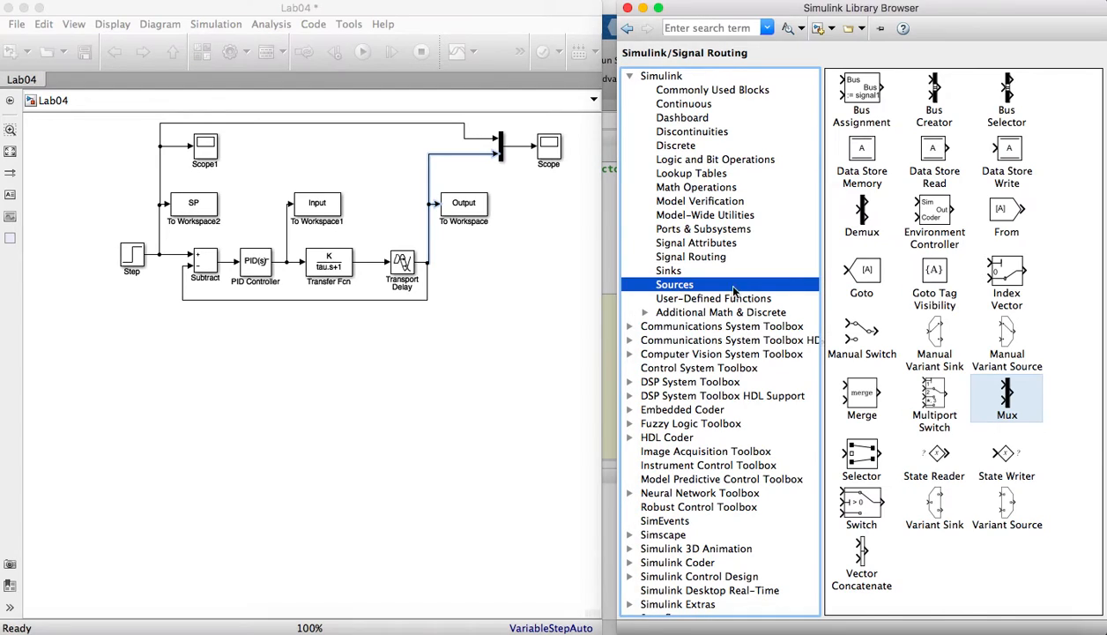
{"action": "left_click_drag", "start_coordinate": [864, 152], "coordinate": [160, 331]}
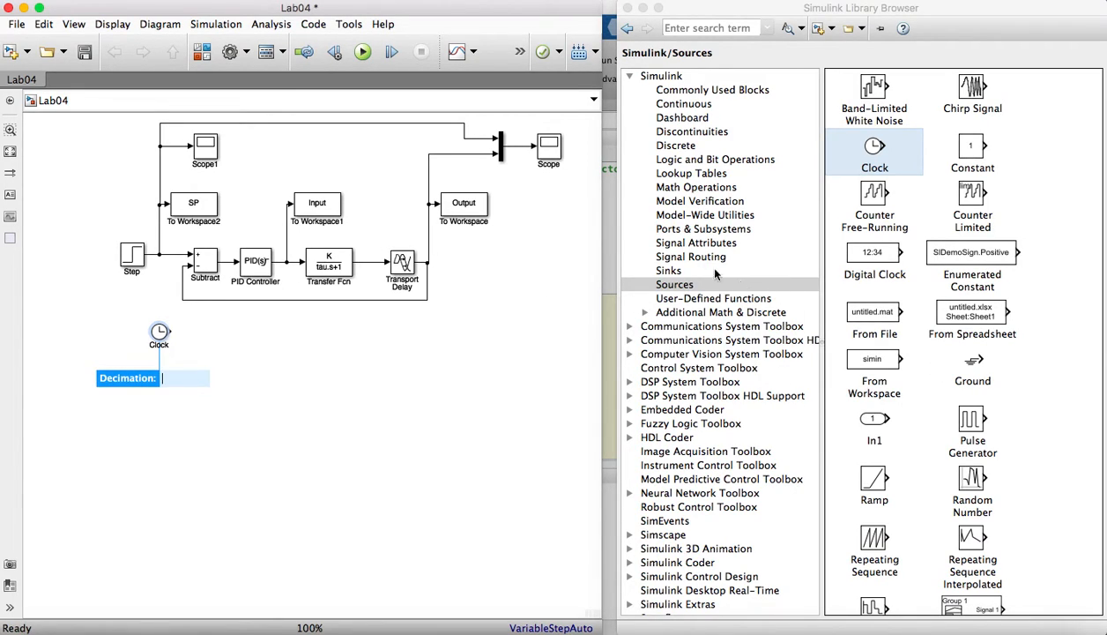
{"action": "left_click", "coordinate": [670, 271]}
{"action": "left_click_drag", "start_coordinate": [949, 196], "coordinate": [231, 341]}
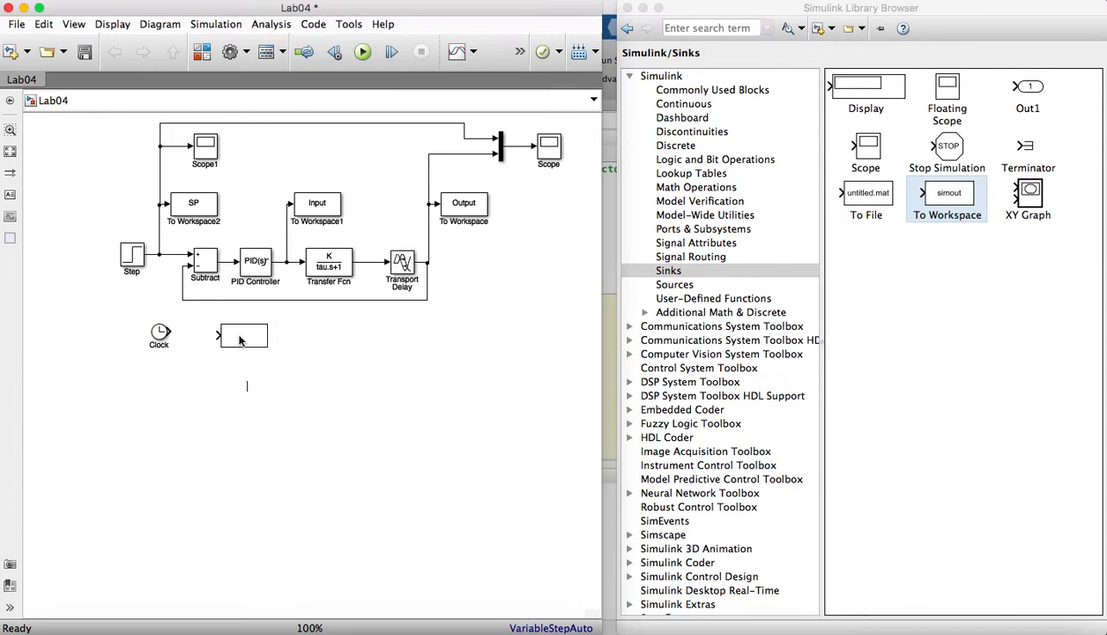
{"action": "left_click_drag", "start_coordinate": [166, 332], "coordinate": [244, 344]}
- Name the variable of the Clock's To Workspace block Time and set its save format to Array
{"action": "double_click", "coordinate": [245, 344]}
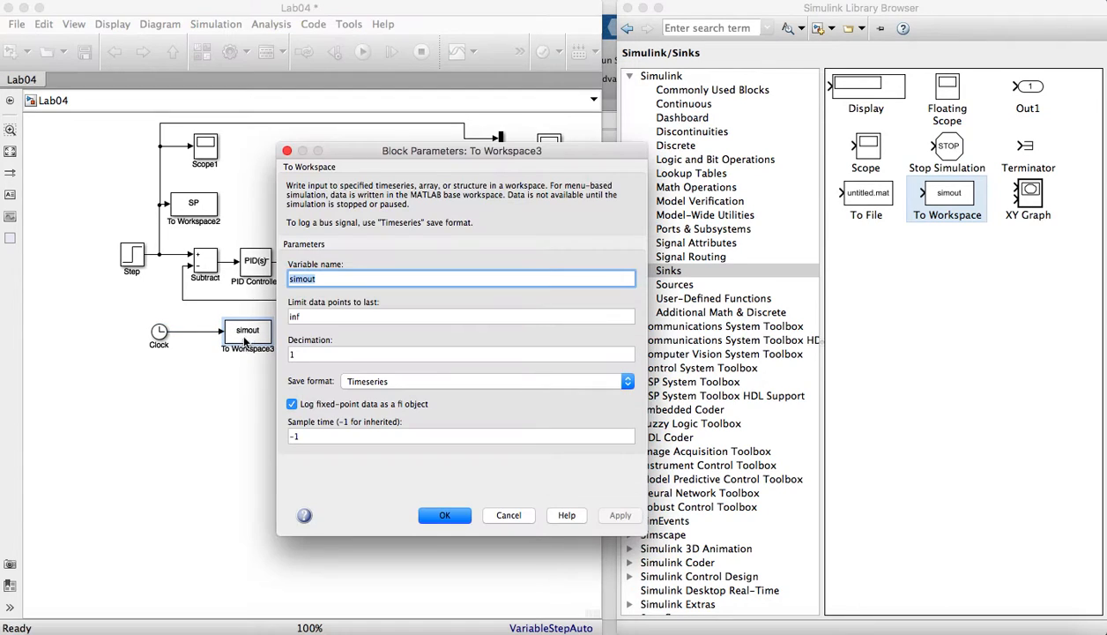
{"action": "type", "text": "t"}
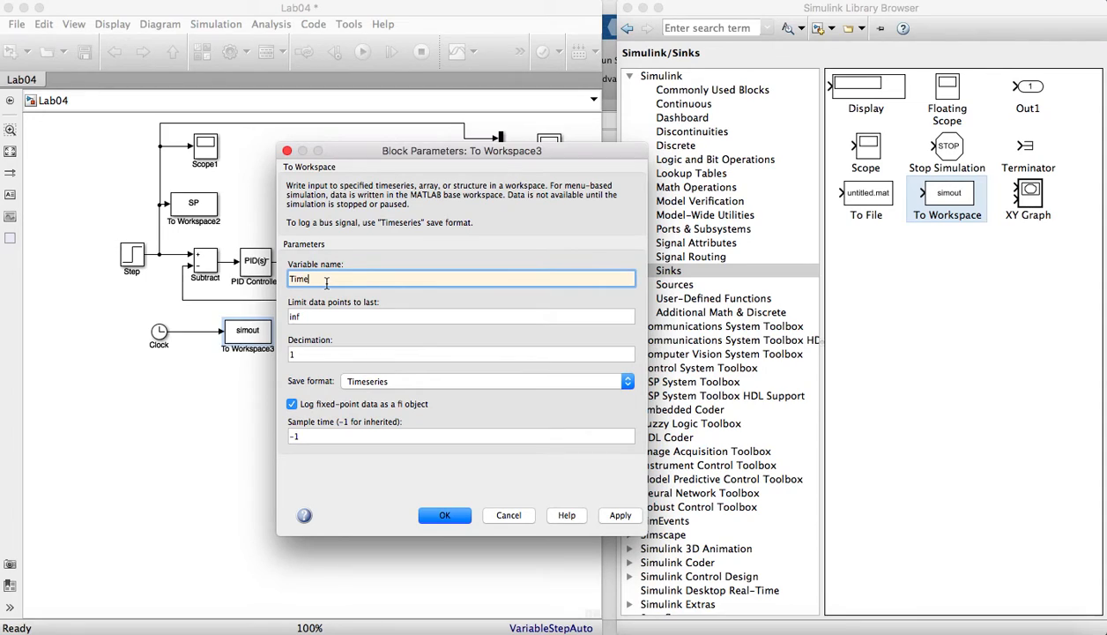
{"action": "left_click", "coordinate": [363, 383]}
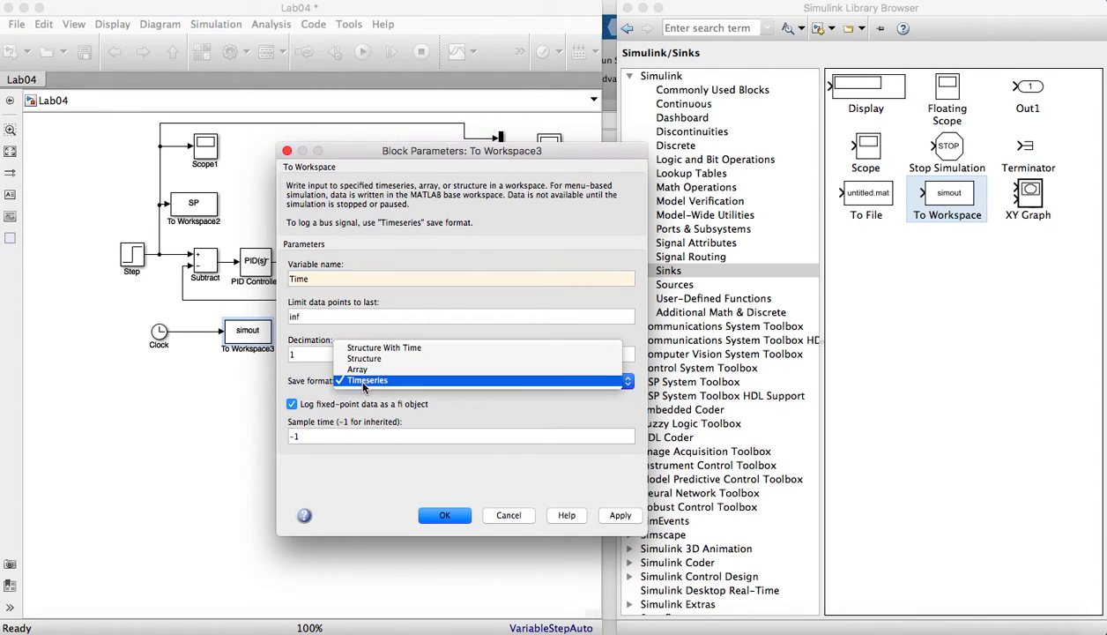
{"action": "left_click", "coordinate": [368, 370]}
- Set the sample time of the Time block to 0.1, accept the block parameters and save the model
{"action": "double_click", "coordinate": [321, 462]}
{"action": "type", "text": "0.1"}
{"action": "left_click", "coordinate": [454, 523]}
{"action": "left_click", "coordinate": [628, 531]}
{"action": "left_click", "coordinate": [464, 521]}
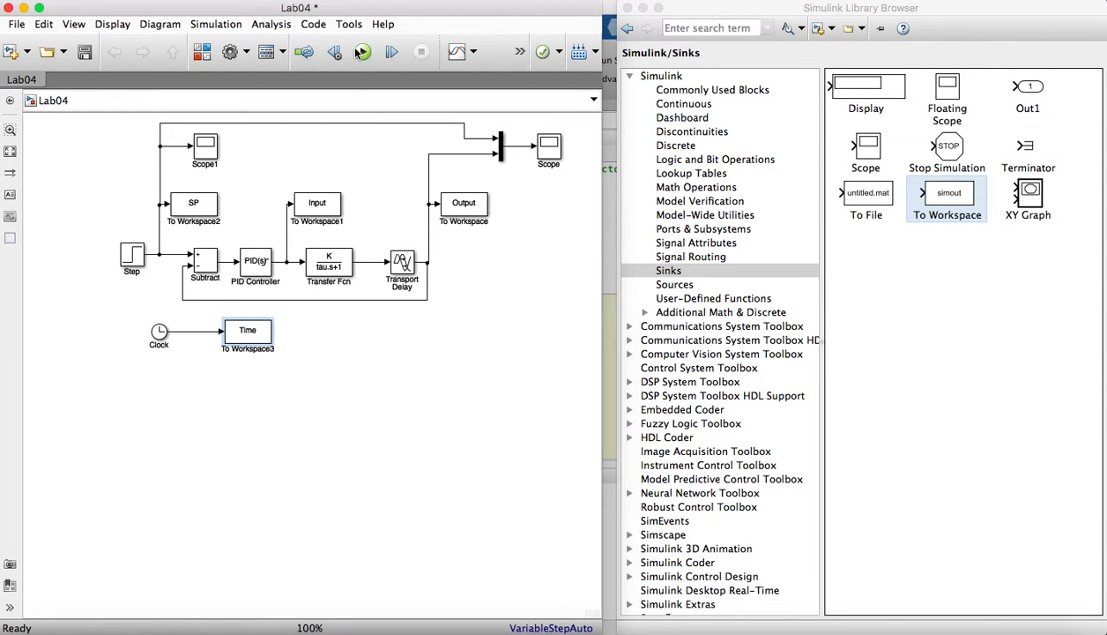
{"action": "key", "text": "super+s"}
- Review the Step block's step time, initial value and final value, and close its parameters
{"action": "left_click", "coordinate": [138, 270]}
{"action": "double_click", "coordinate": [139, 263]}
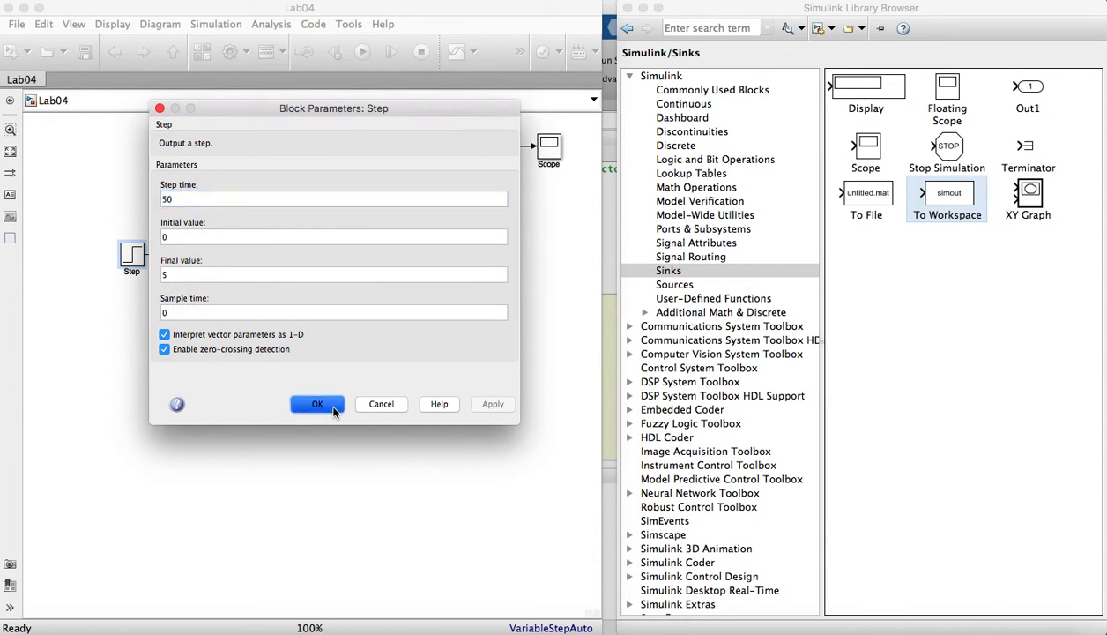
{"action": "left_click", "coordinate": [317, 404]}
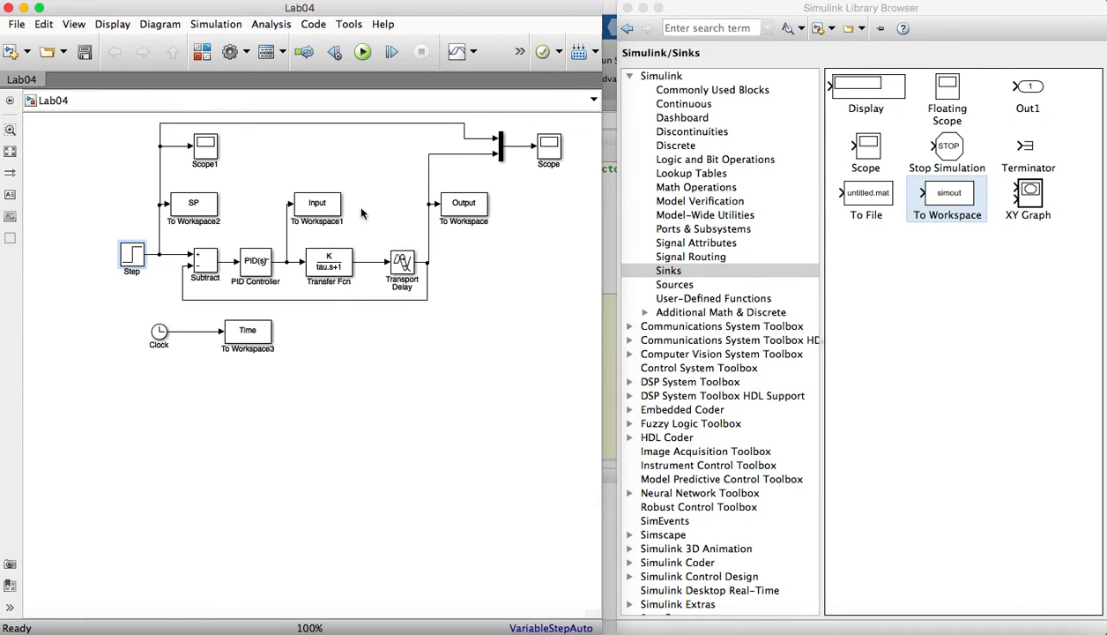
- Open the model configuration parameters and choose the ode23tb (stiff/TR-BDF2) solver
{"action": "left_click", "coordinate": [217, 26]}
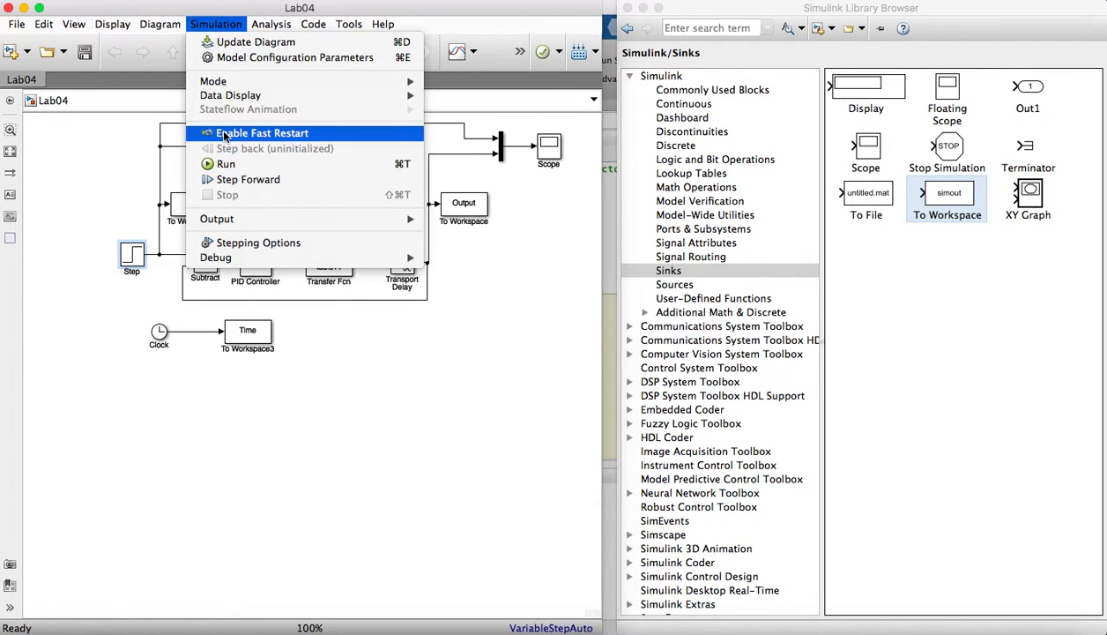
{"action": "left_click", "coordinate": [253, 58]}
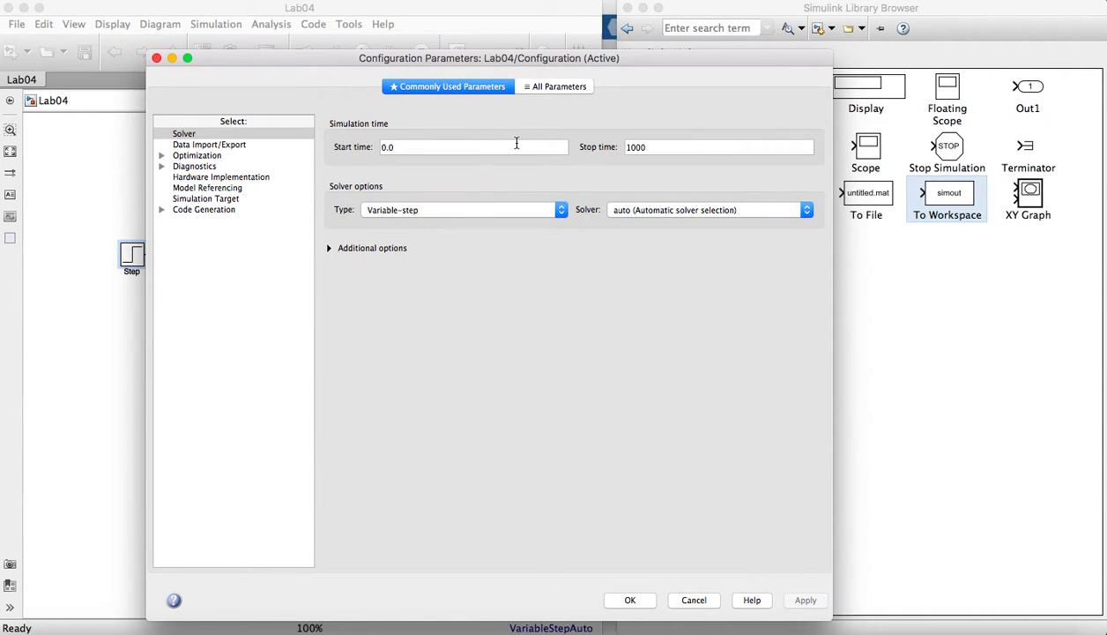
{"action": "left_click", "coordinate": [611, 209]}
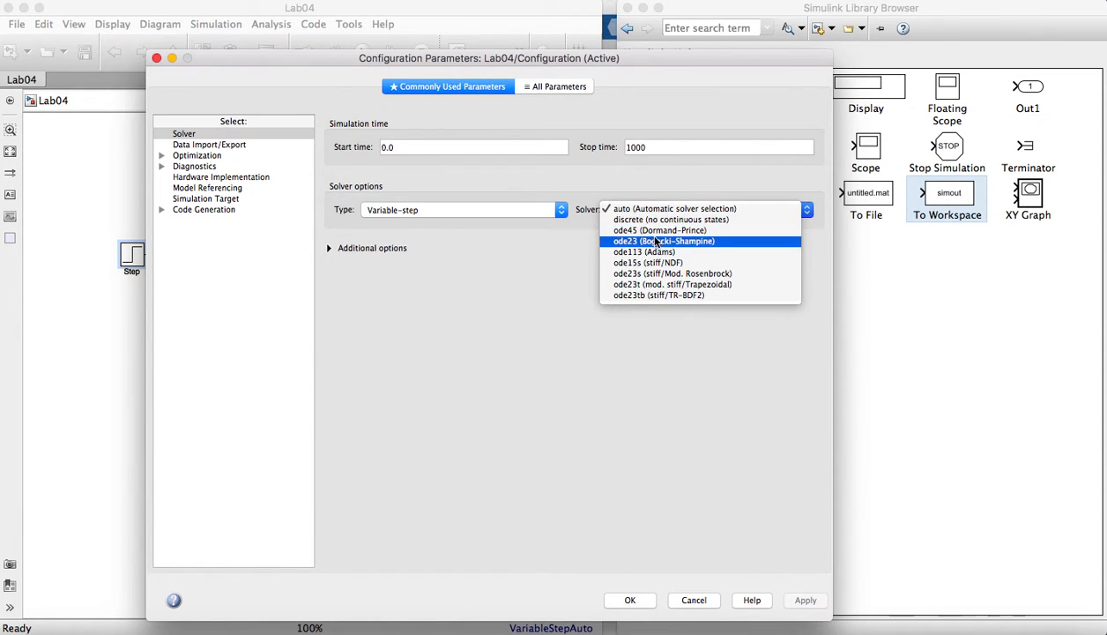
{"action": "left_click", "coordinate": [662, 302]}
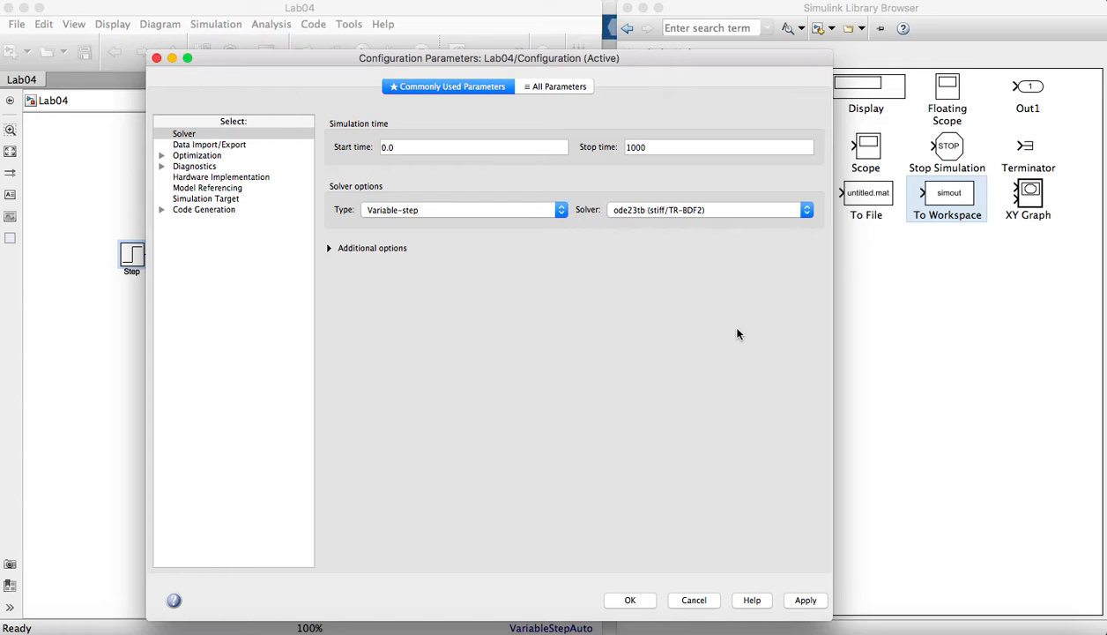
- Set the solver's relative tolerance to 1e-8 among all the configuration parameters and accept the configuration
{"action": "left_click", "coordinate": [566, 87]}
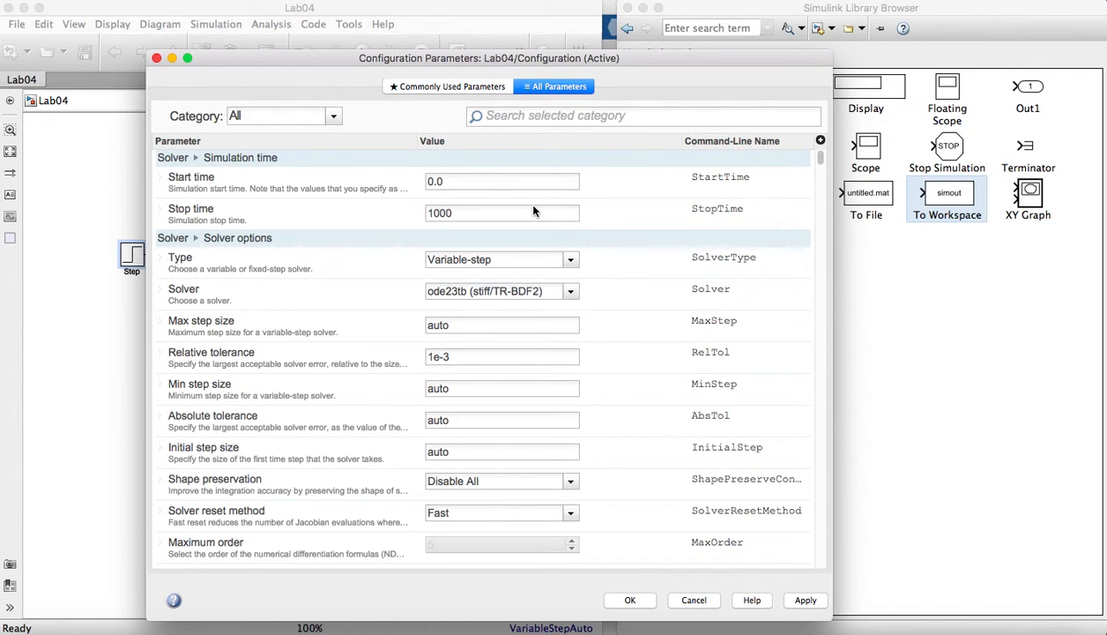
{"action": "left_click", "coordinate": [453, 356]}
{"action": "double_click", "coordinate": [452, 357]}
{"action": "left_click", "coordinate": [452, 357]}
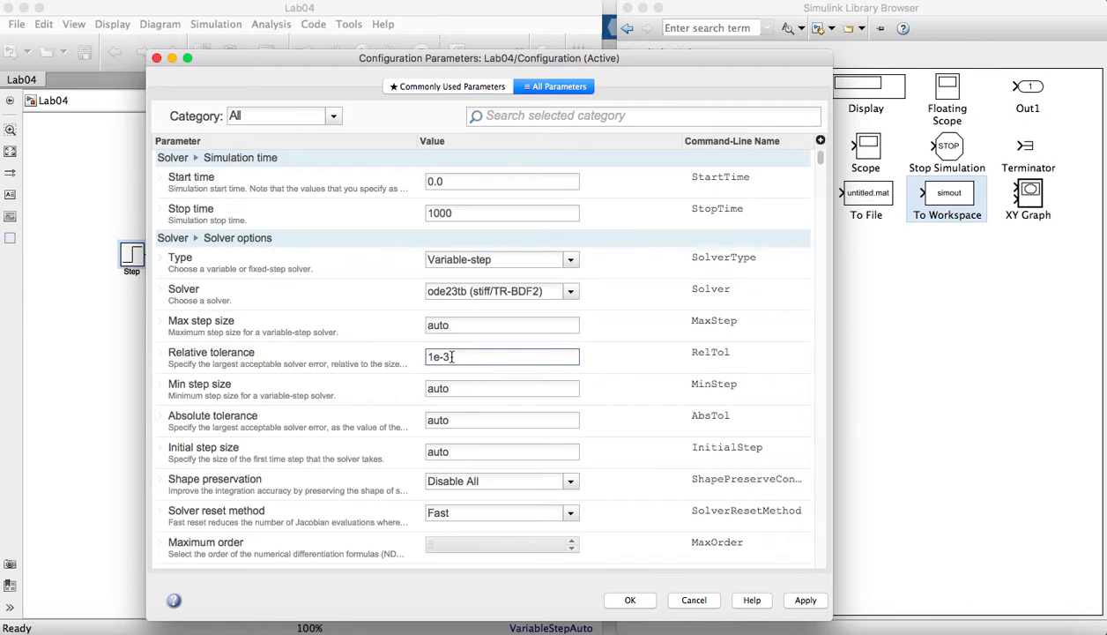
{"action": "key", "text": "BackSpace"}
{"action": "type", "text": "8"}
{"action": "left_click", "coordinate": [630, 601]}
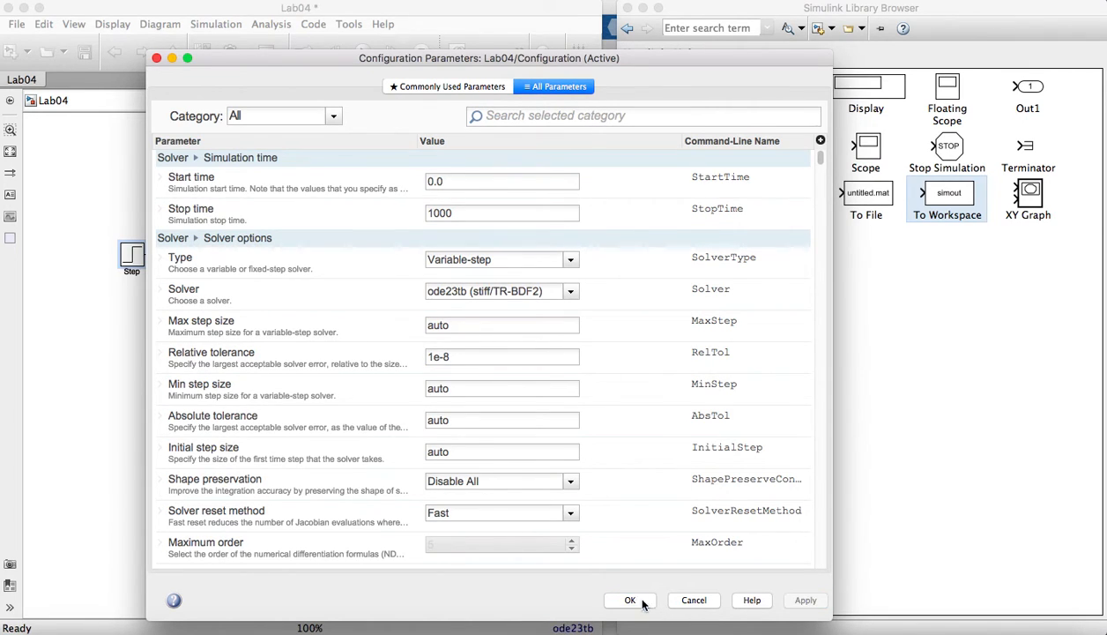
{"action": "left_click", "coordinate": [631, 600]}
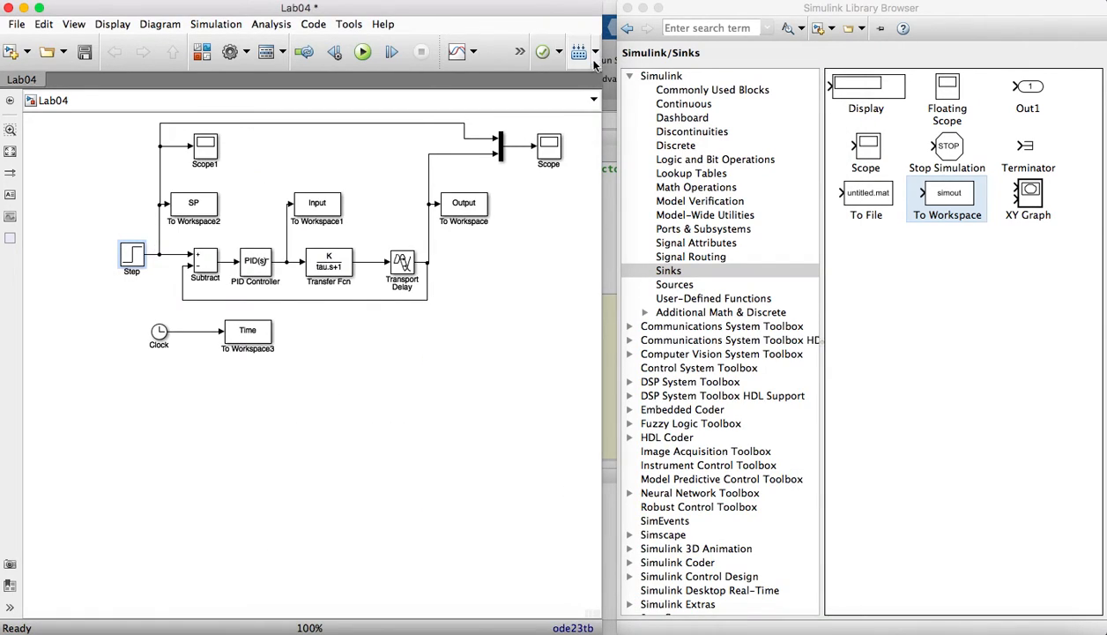
- Widen the model window to reveal the simulation stop time field and select its value
{"action": "left_click_drag", "start_coordinate": [599, 58], "coordinate": [774, 54]}
{"action": "left_click", "coordinate": [564, 53]}
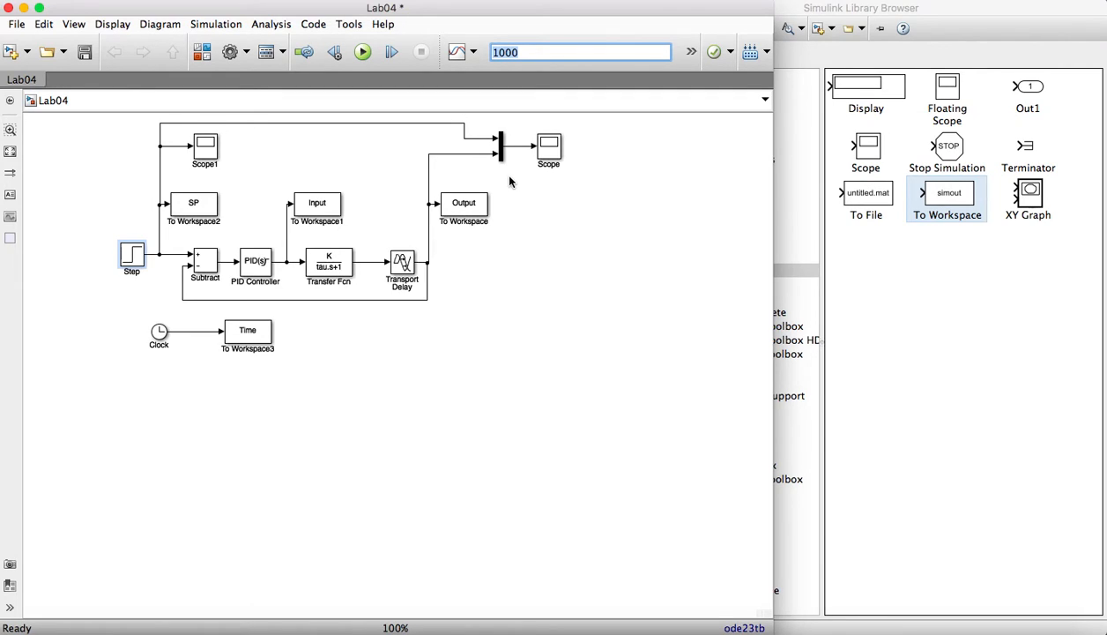
- Save the Lab04 model and switch to the MATLAB window containing the Lab4.m script
{"action": "left_click", "coordinate": [85, 53]}
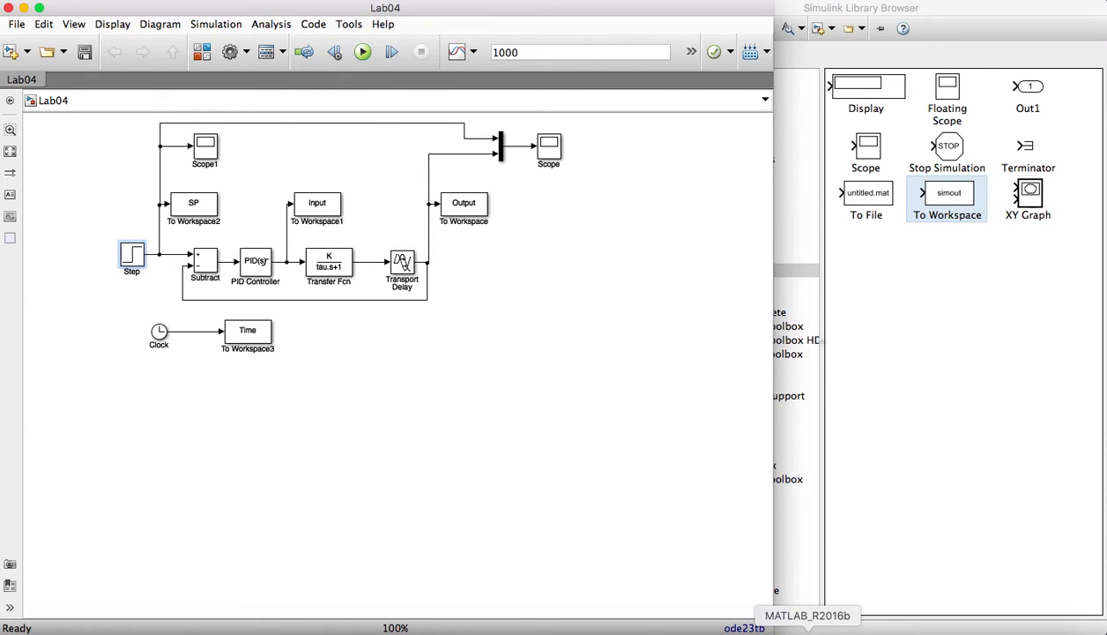
{"action": "left_click", "coordinate": [793, 158]}
{"action": "left_click", "coordinate": [792, 159]}
{"action": "left_click", "coordinate": [627, 8]}
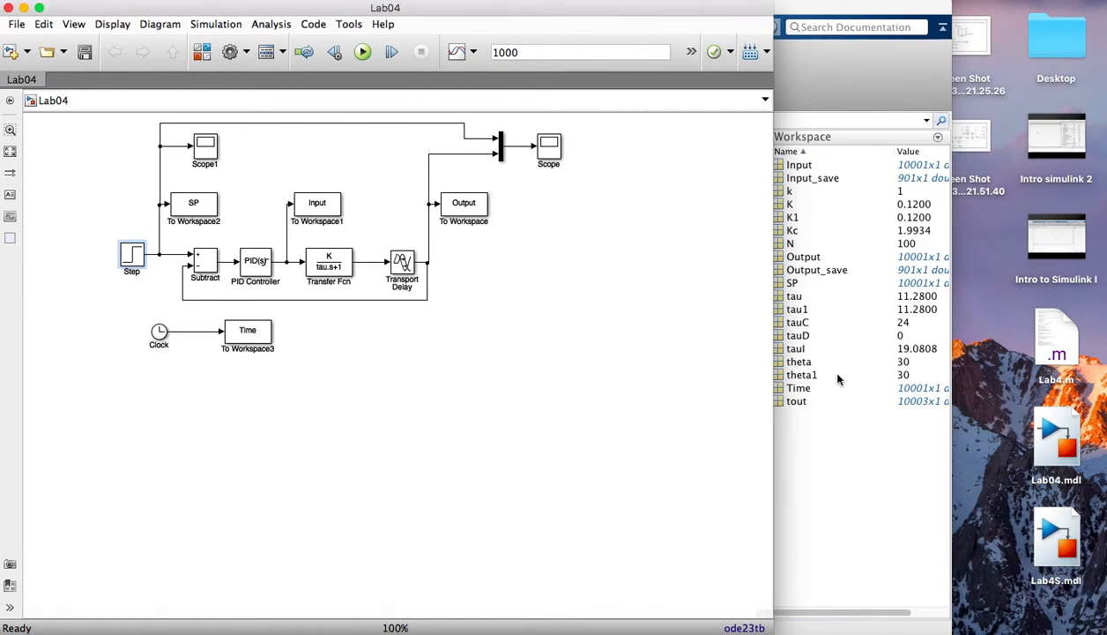
{"action": "left_click", "coordinate": [829, 457]}
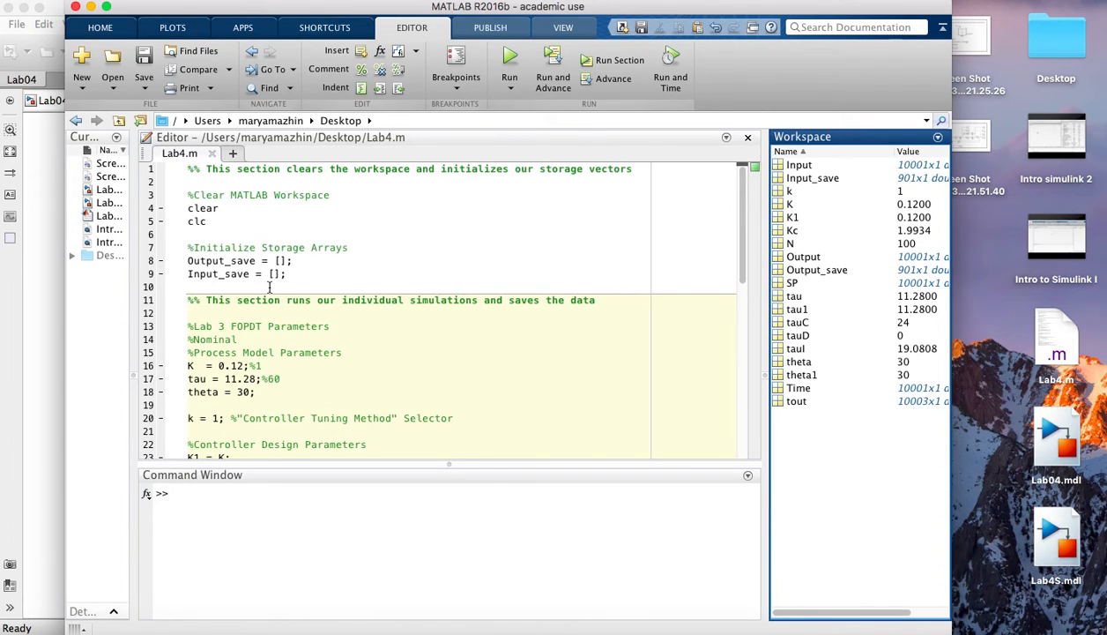
- Review the script's storage arrays and process parameters alongside the tank transfer function derivation in the saved screenshot, and close the image
{"action": "scroll", "coordinate": [269, 286], "scroll_direction": "down", "scroll_amount": 2}
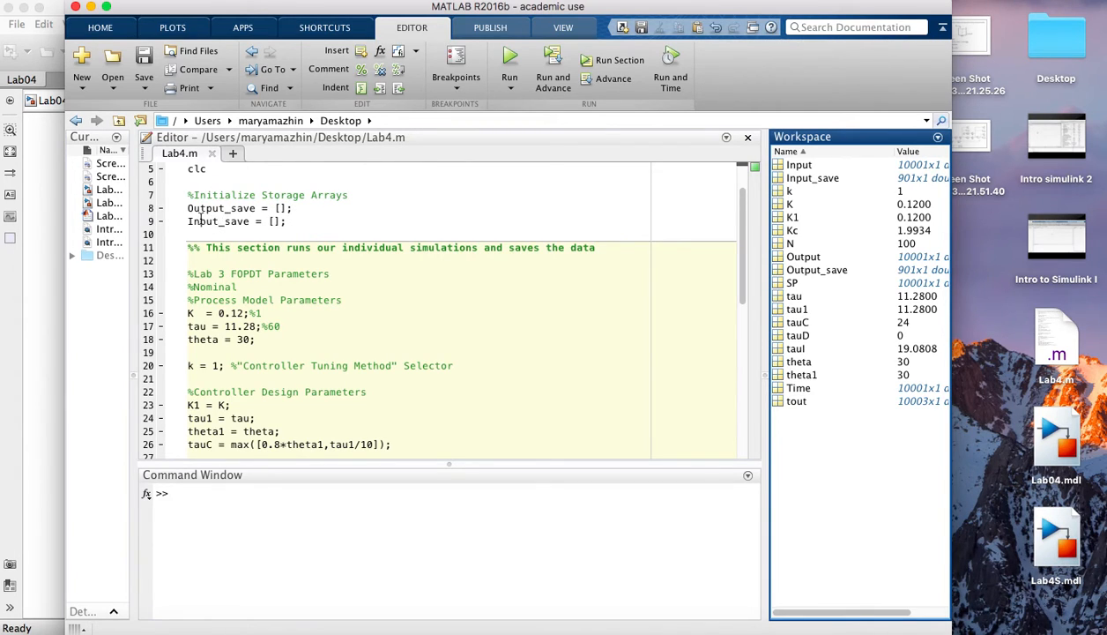
{"action": "scroll", "coordinate": [228, 231], "scroll_direction": "down", "scroll_amount": 5}
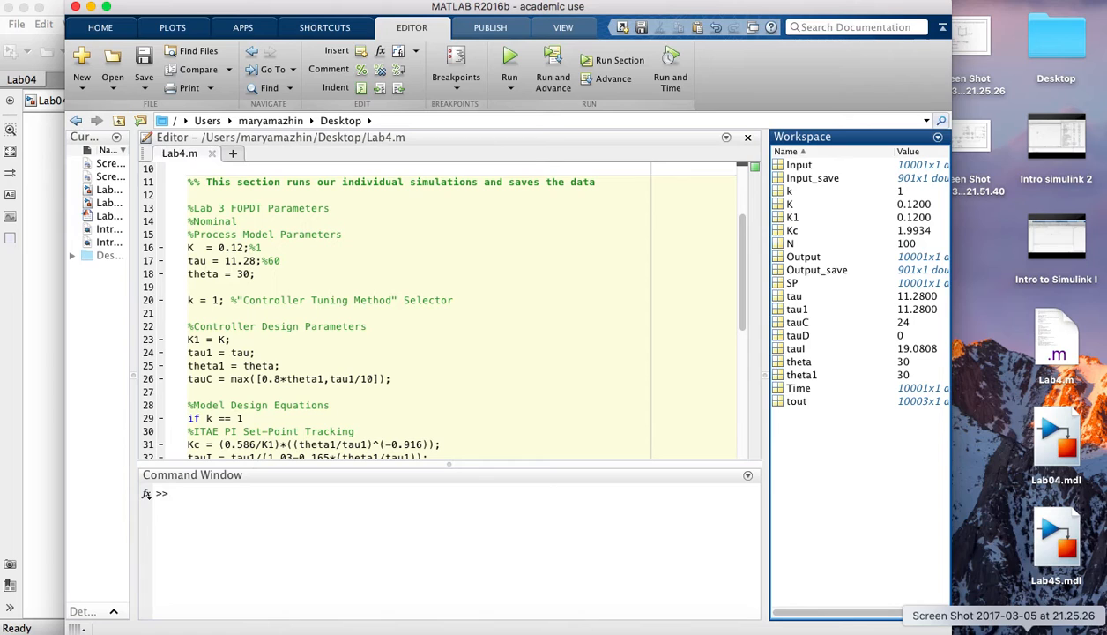
{"action": "left_click", "coordinate": [1027, 631]}
{"action": "left_click_drag", "start_coordinate": [589, 16], "coordinate": [741, 25]}
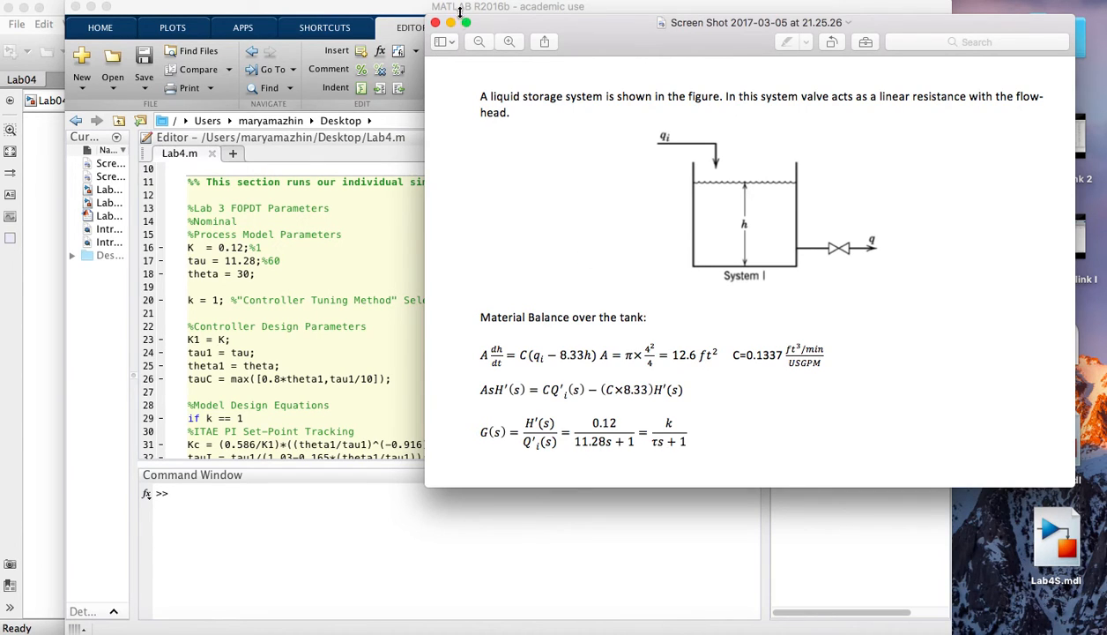
{"action": "left_click", "coordinate": [435, 22]}
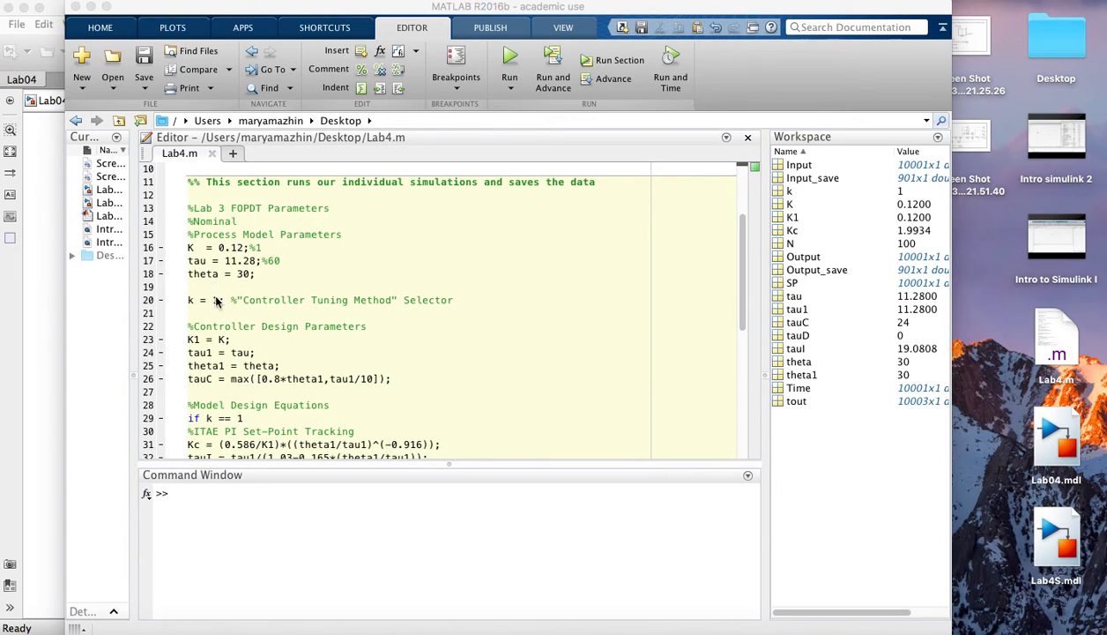
- Examine the script's controller tuning selector, design parameters, tuning equations for each method, and the simulation and result-storage commands
{"action": "scroll", "coordinate": [207, 352], "scroll_direction": "down", "scroll_amount": 1}
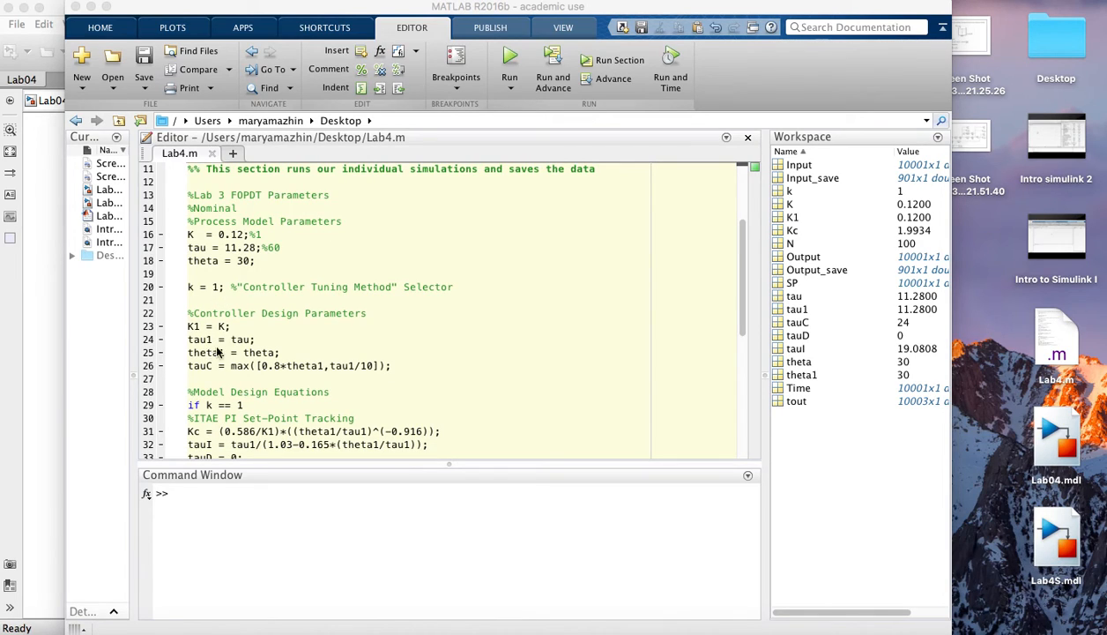
{"action": "scroll", "coordinate": [234, 349], "scroll_direction": "down", "scroll_amount": 4}
{"action": "scroll", "coordinate": [284, 256], "scroll_direction": "down", "scroll_amount": 4}
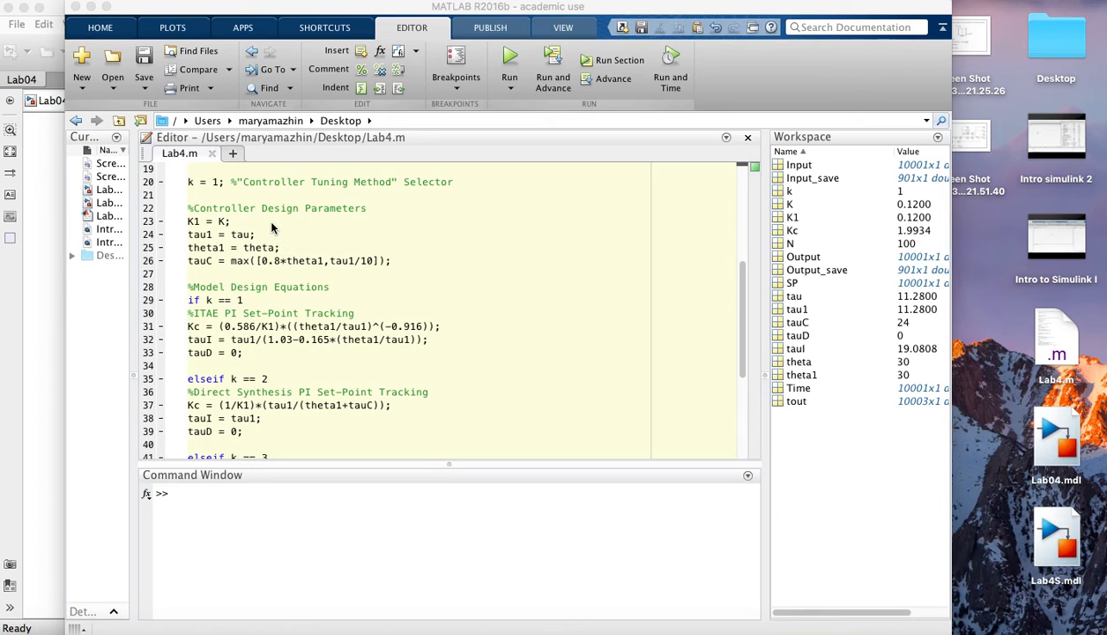
{"action": "scroll", "coordinate": [275, 231], "scroll_direction": "down", "scroll_amount": 1}
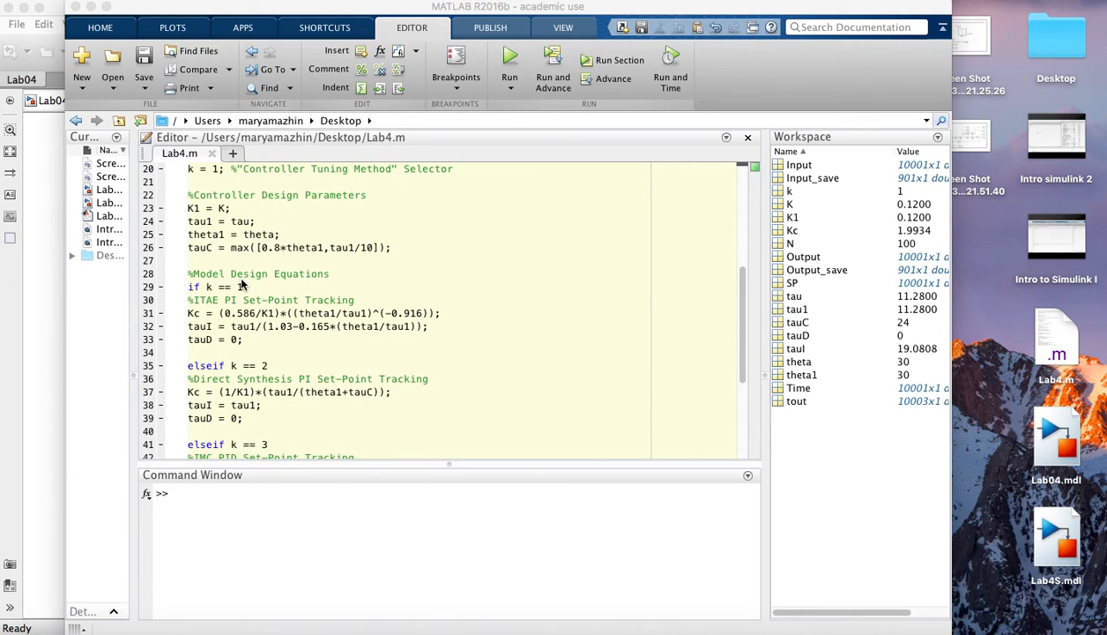
{"action": "scroll", "coordinate": [242, 284], "scroll_direction": "down", "scroll_amount": 1}
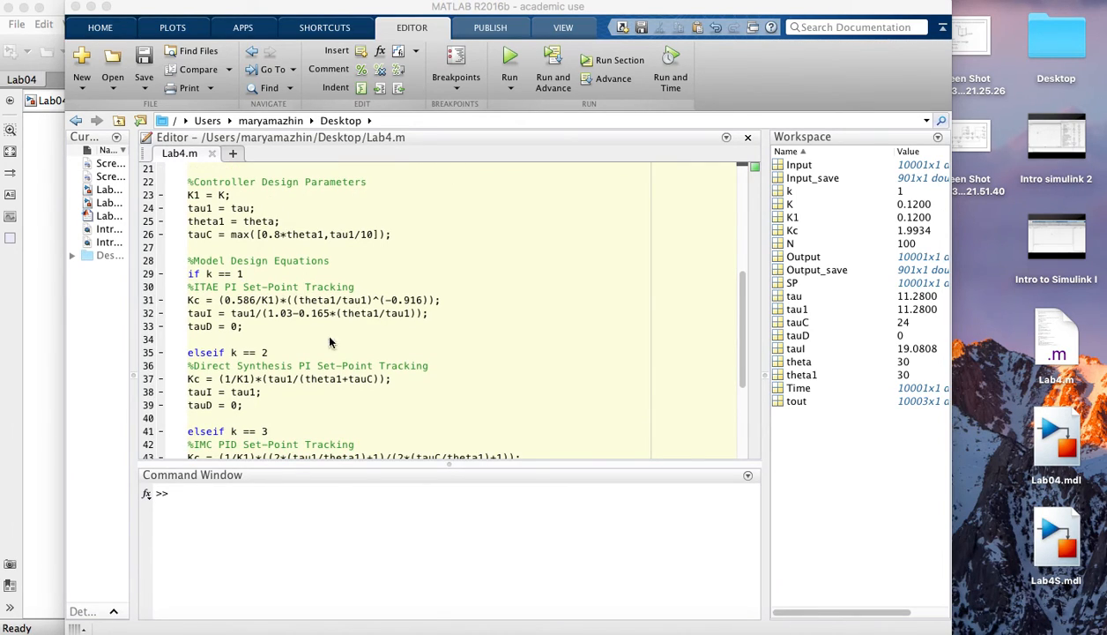
{"action": "scroll", "coordinate": [358, 400], "scroll_direction": "down", "scroll_amount": 1}
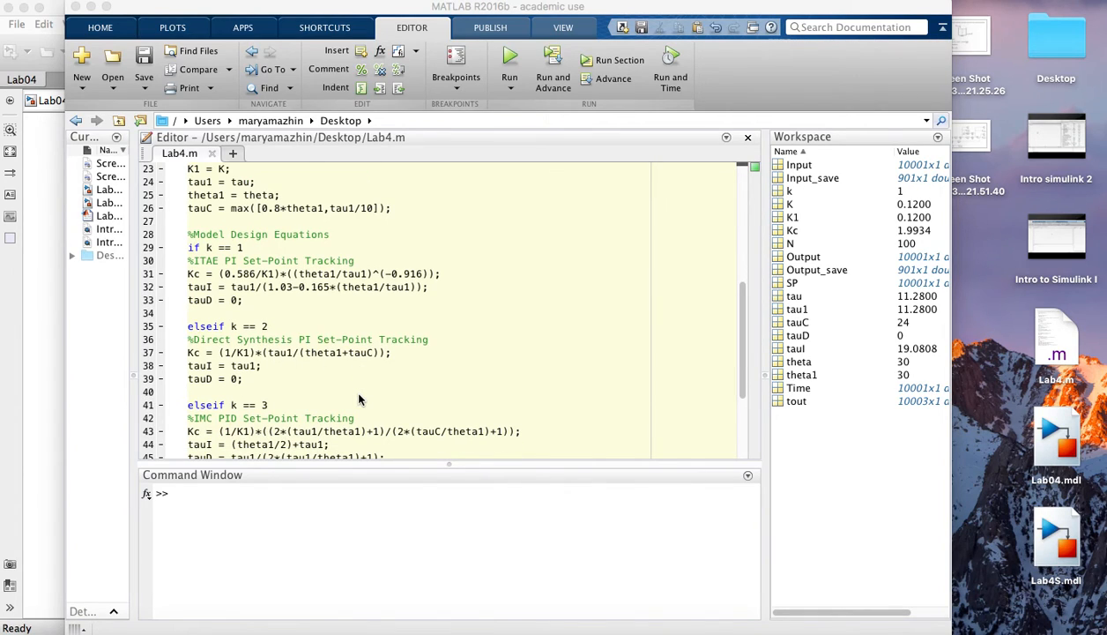
{"action": "scroll", "coordinate": [300, 359], "scroll_direction": "down", "scroll_amount": 1}
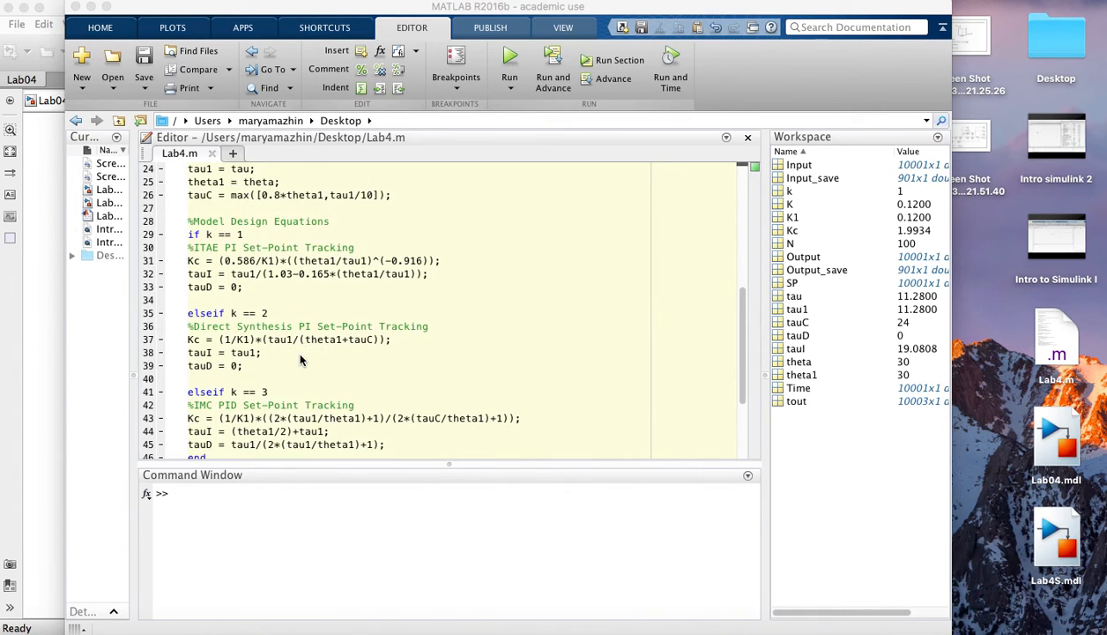
{"action": "scroll", "coordinate": [299, 360], "scroll_direction": "down", "scroll_amount": 2}
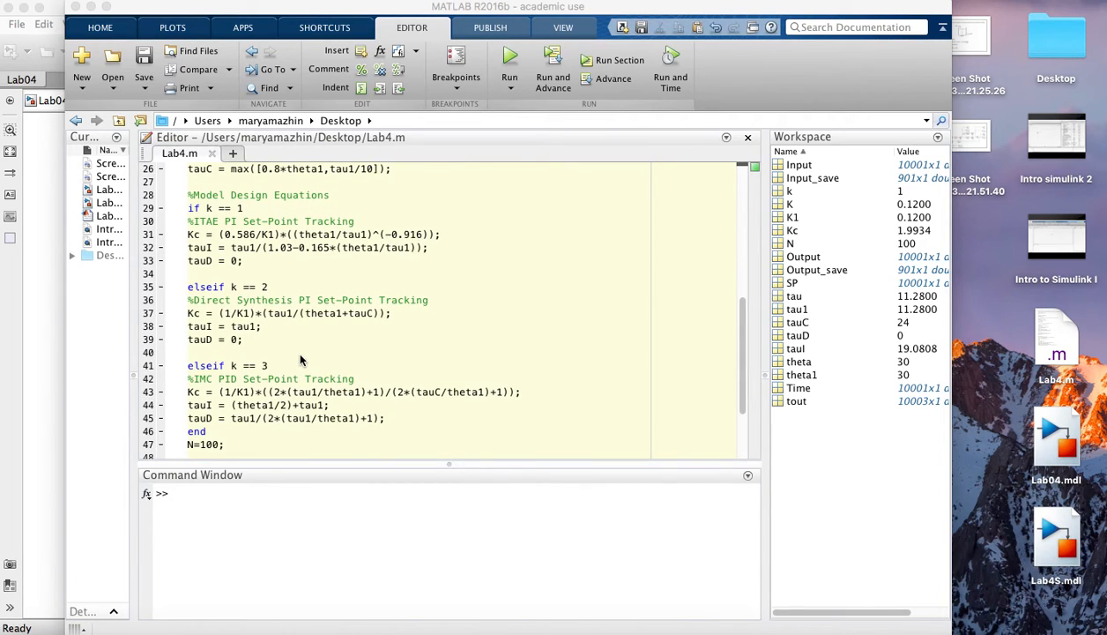
{"action": "scroll", "coordinate": [300, 359], "scroll_direction": "down", "scroll_amount": 5}
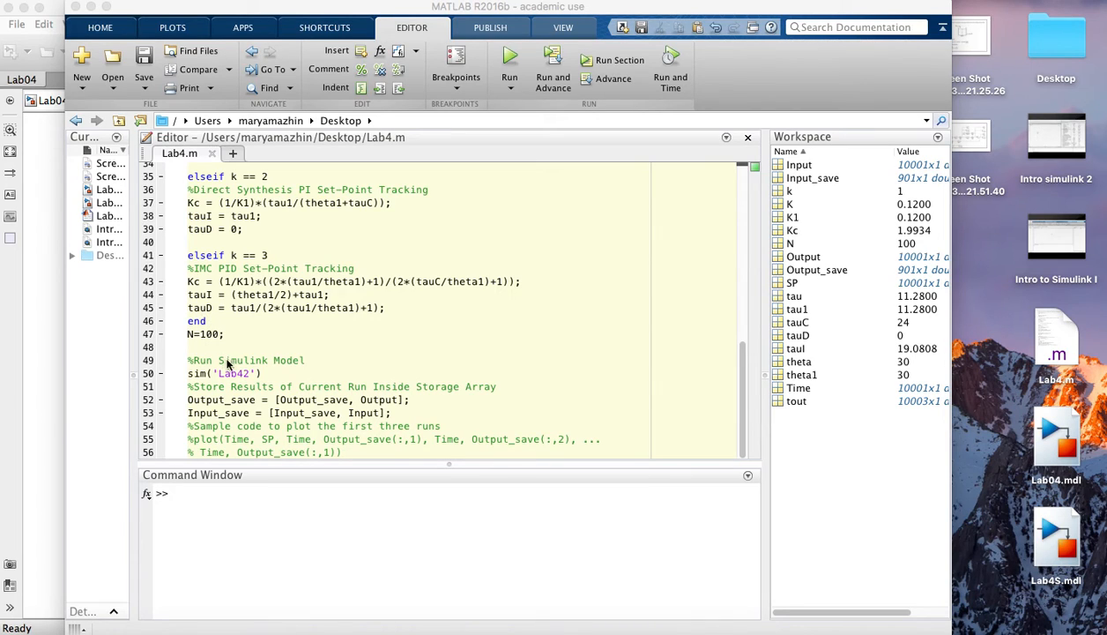
- Run the Lab4.m script, correct the model name in its sim call to Lab04, and rerun it
{"action": "left_click", "coordinate": [510, 58]}
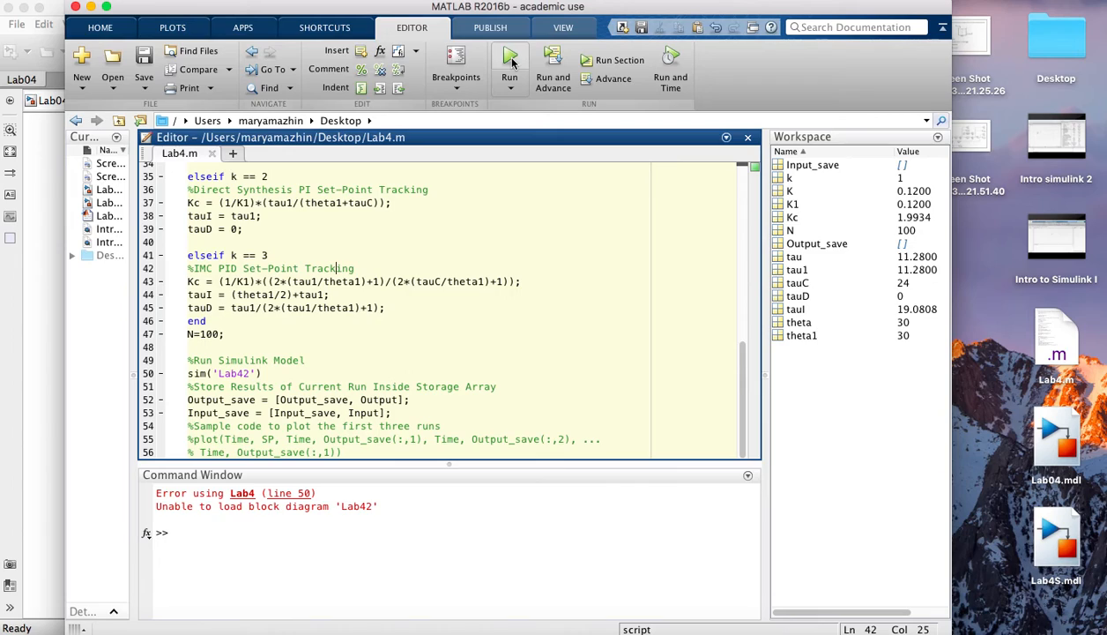
{"action": "left_click", "coordinate": [248, 374]}
{"action": "key", "text": "BackSpace"}
{"action": "key", "text": "BackSpace"}
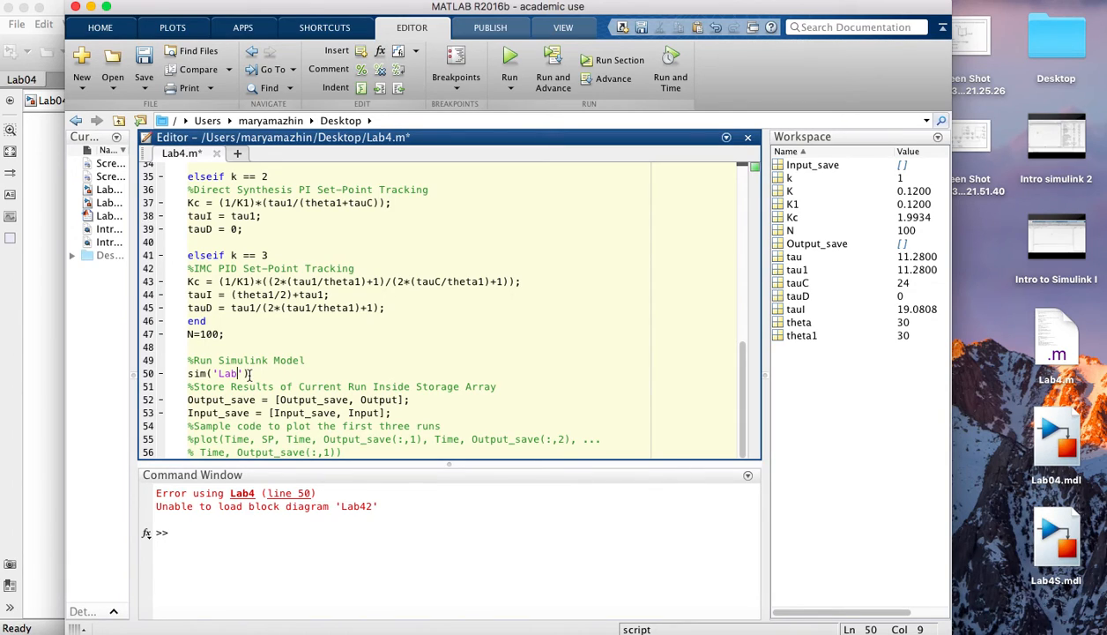
{"action": "type", "text": "04"}
{"action": "left_click", "coordinate": [512, 63]}
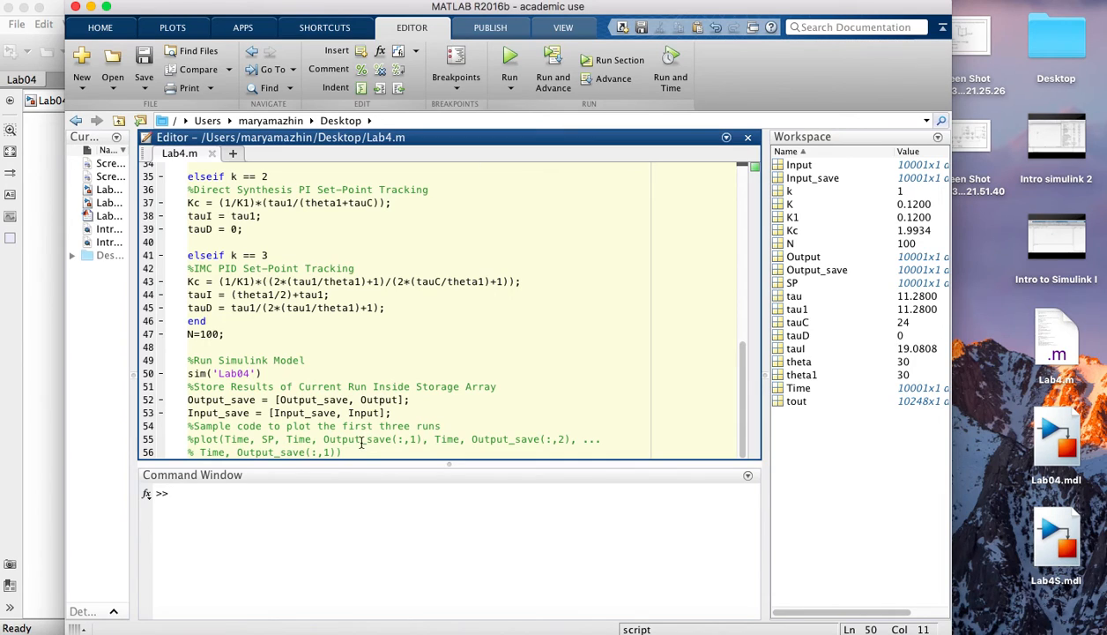
- Simulate the Lab04 model and open the Scope fed by the Mux in an enlarged window to view the response
{"action": "left_click", "coordinate": [48, 353]}
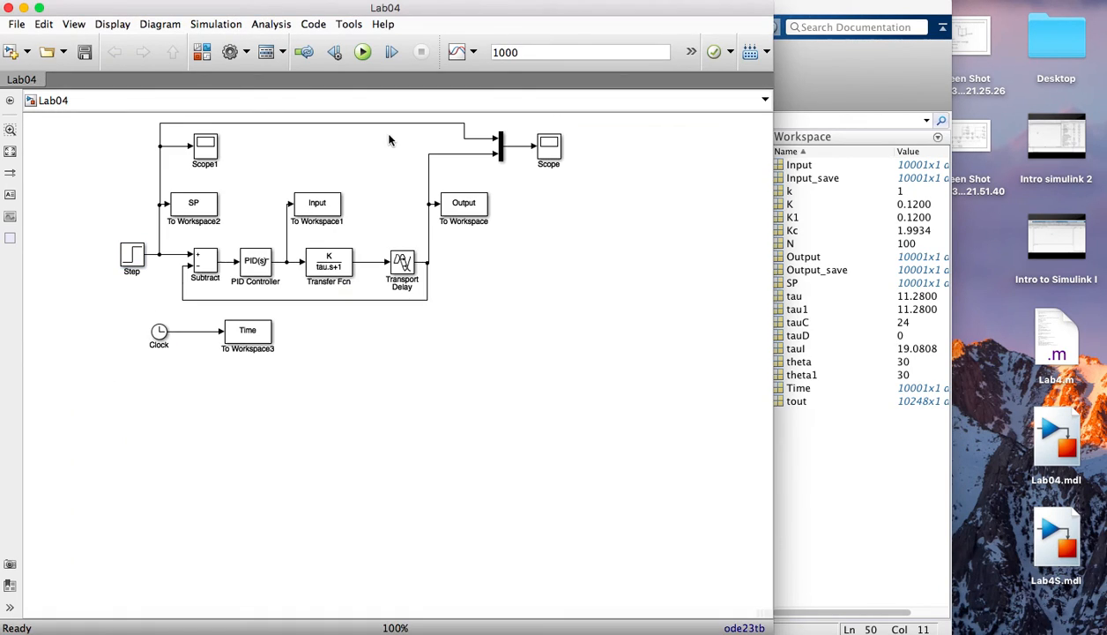
{"action": "left_click", "coordinate": [364, 53]}
{"action": "double_click", "coordinate": [557, 151]}
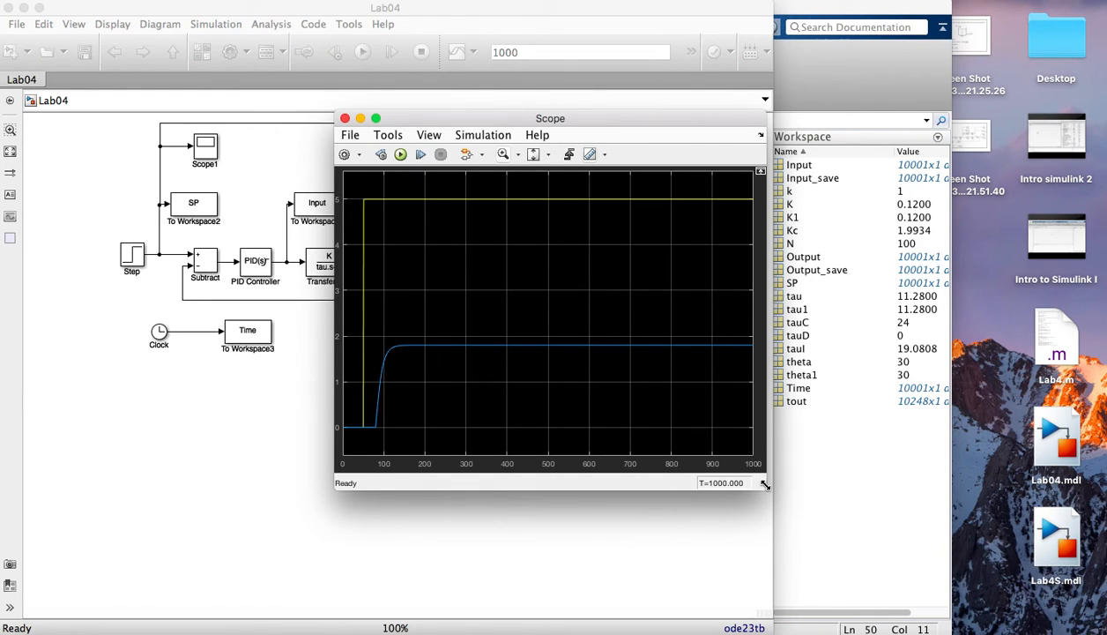
{"action": "left_click_drag", "start_coordinate": [779, 481], "coordinate": [965, 523]}
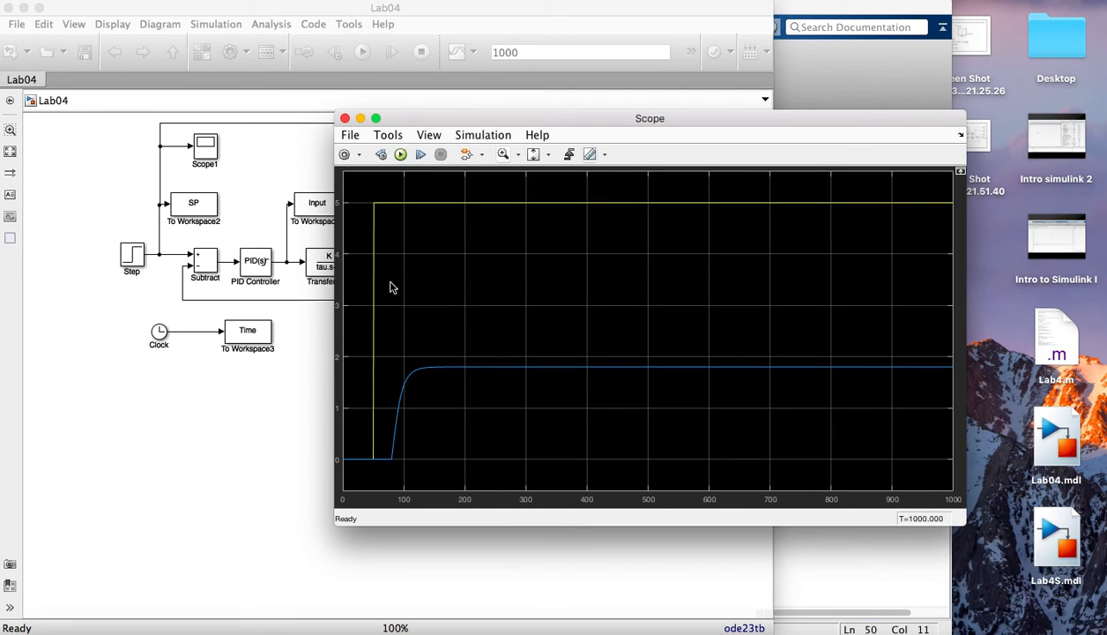
- Set the Step block's final value to 1 and rerun the simulation
{"action": "double_click", "coordinate": [132, 255]}
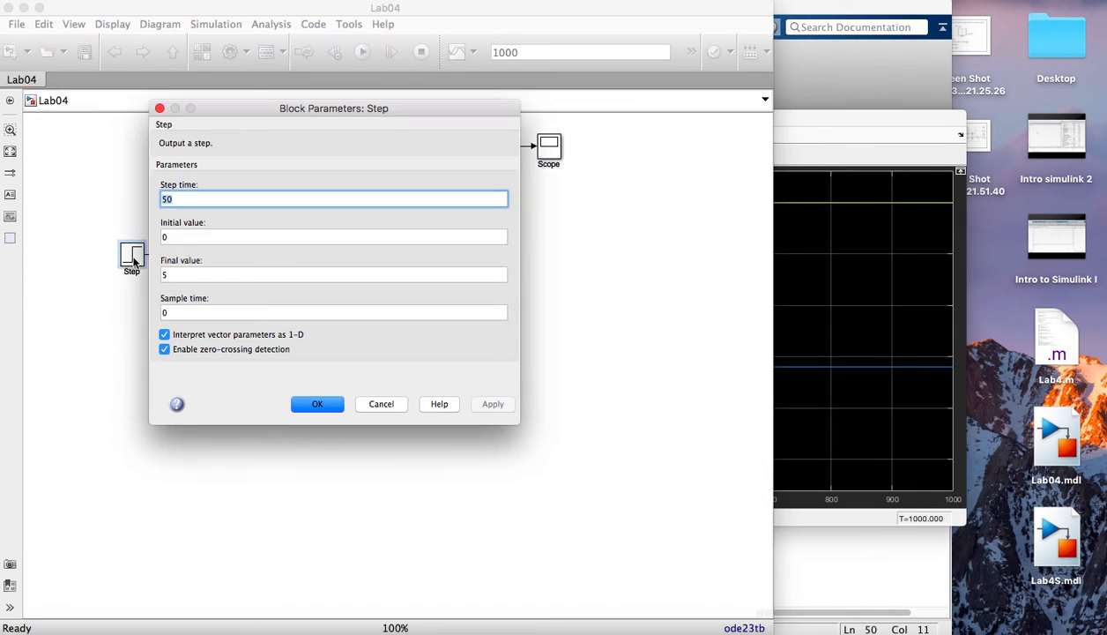
{"action": "left_click", "coordinate": [173, 276]}
{"action": "key", "text": "BackSpace"}
{"action": "type", "text": "1"}
{"action": "left_click", "coordinate": [495, 406]}
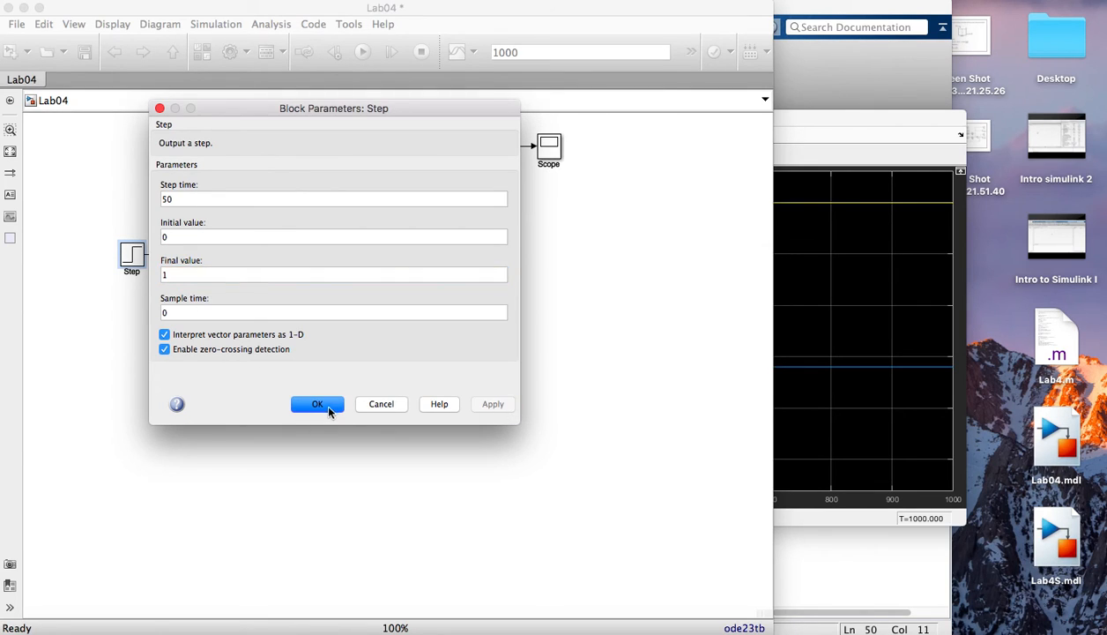
{"action": "left_click", "coordinate": [319, 404]}
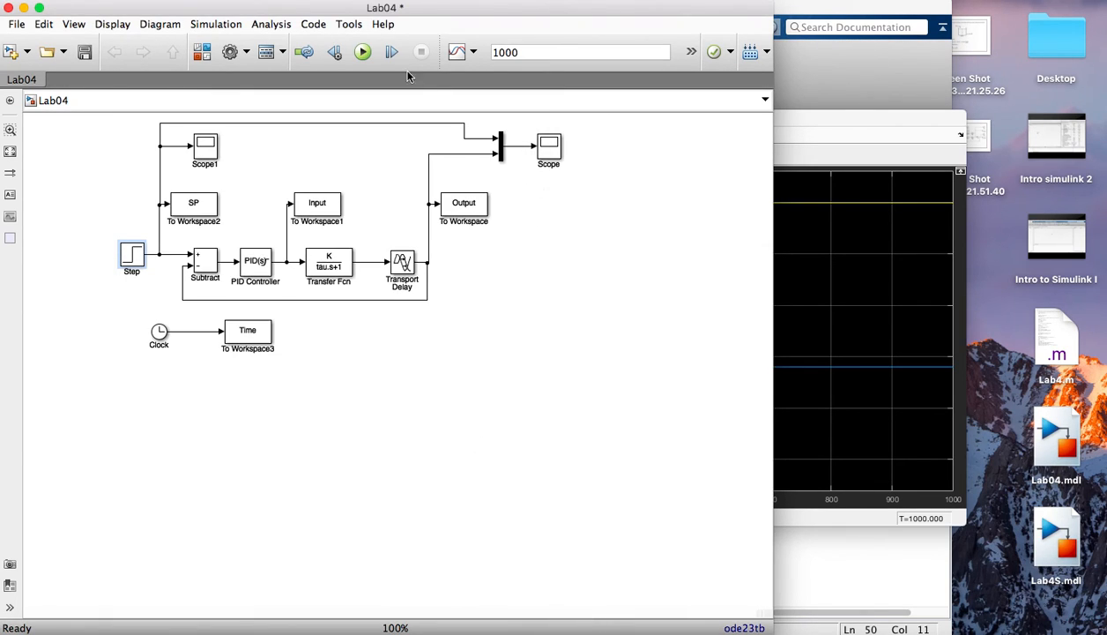
{"action": "left_click", "coordinate": [362, 53]}
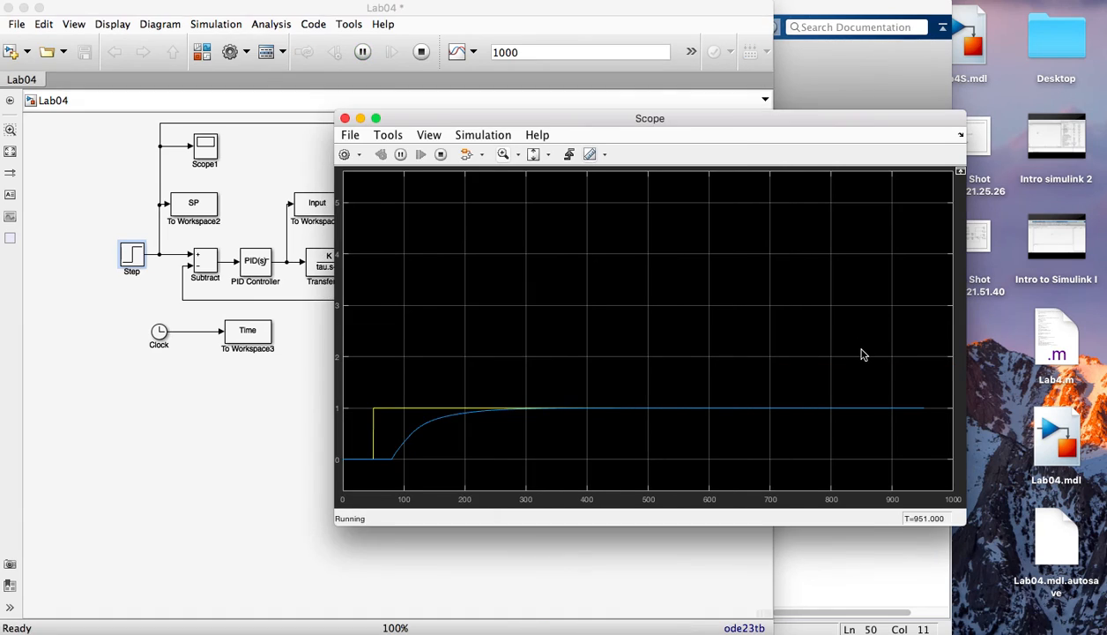